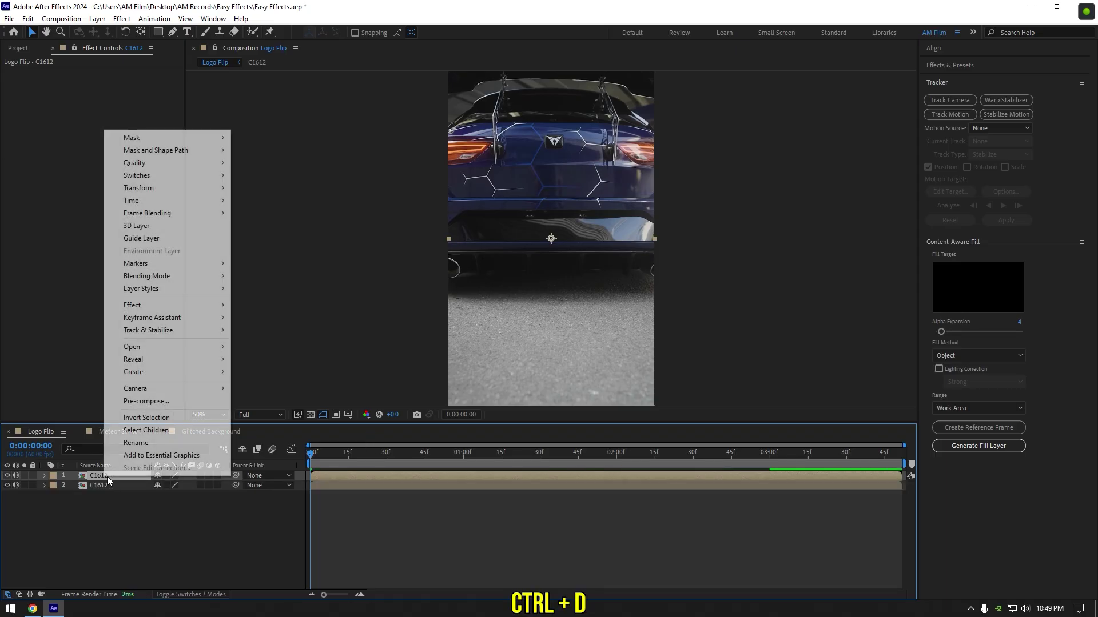
Rename the duplicated top C1612 layer to "Clean".
click(136, 443)
text(Clean)
key(Return)
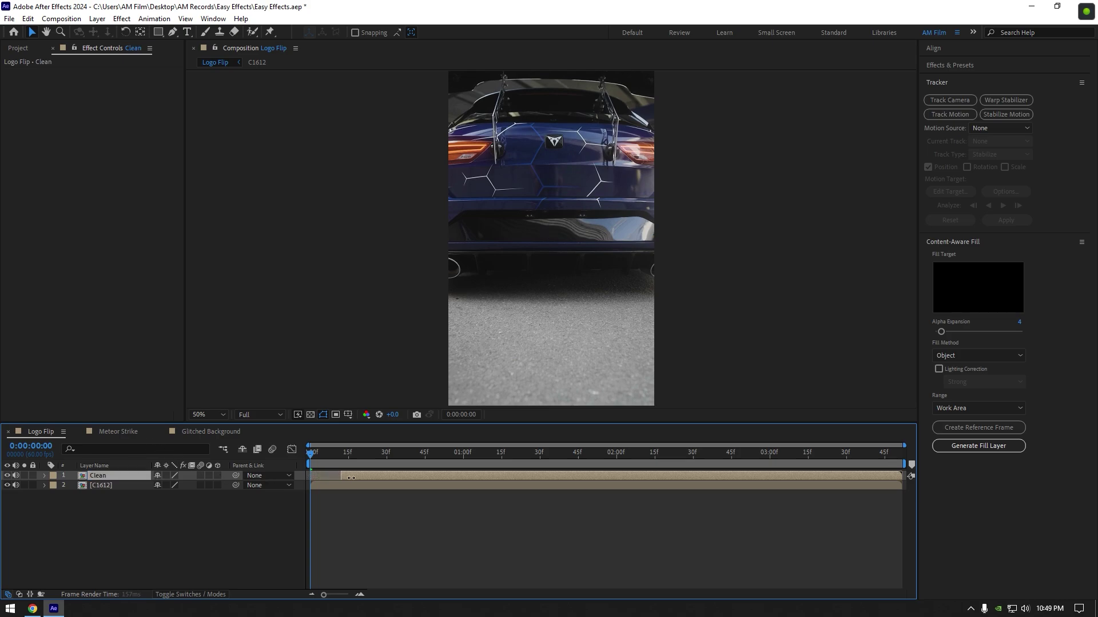
Trim the Clean layer to run from 0:00:00:44 to 0:00:02:44 and return the playhead to its in point.
drag(391, 451, 729, 476)
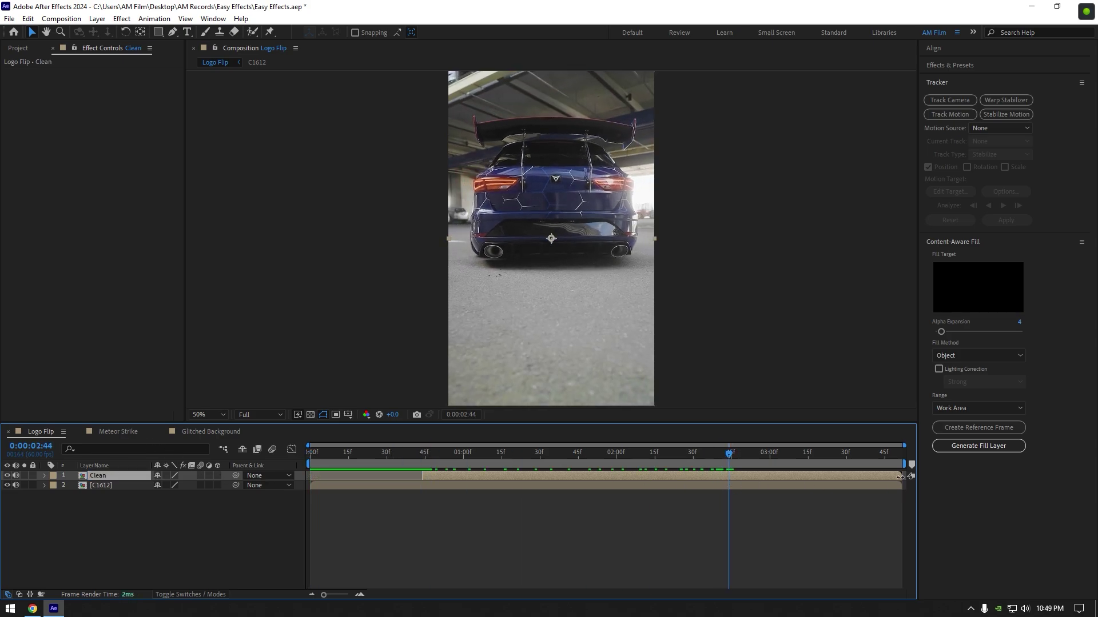
drag(902, 475, 727, 492)
drag(461, 455, 422, 466)
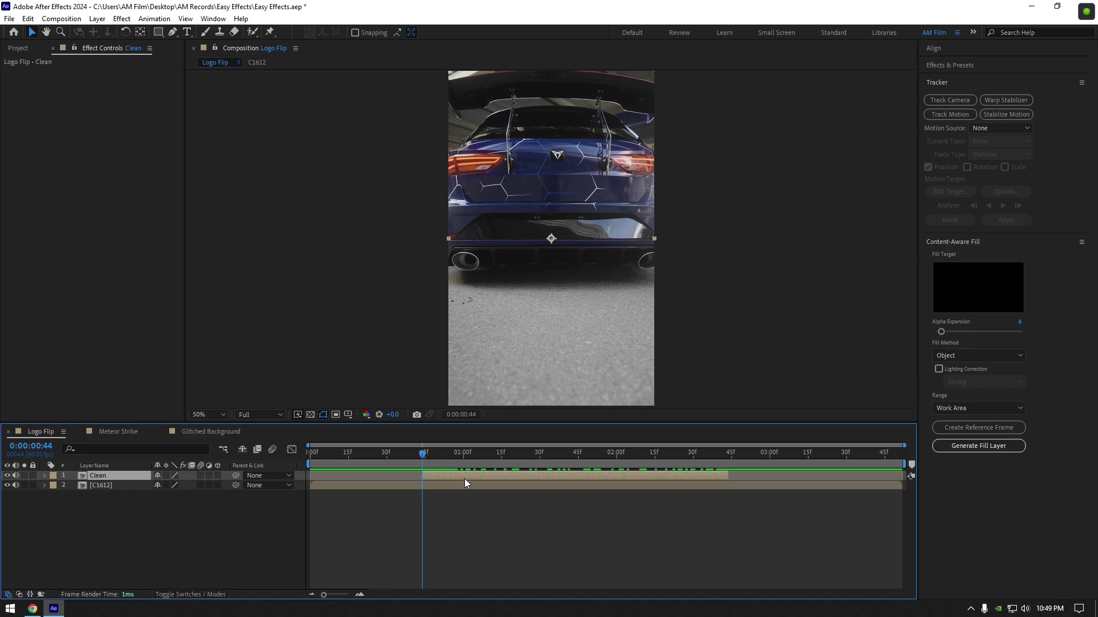
Apply the Mocha AE effect to the Clean layer and launch the Mocha interface.
key(ctrl+space)
text(moc)
key(Return)
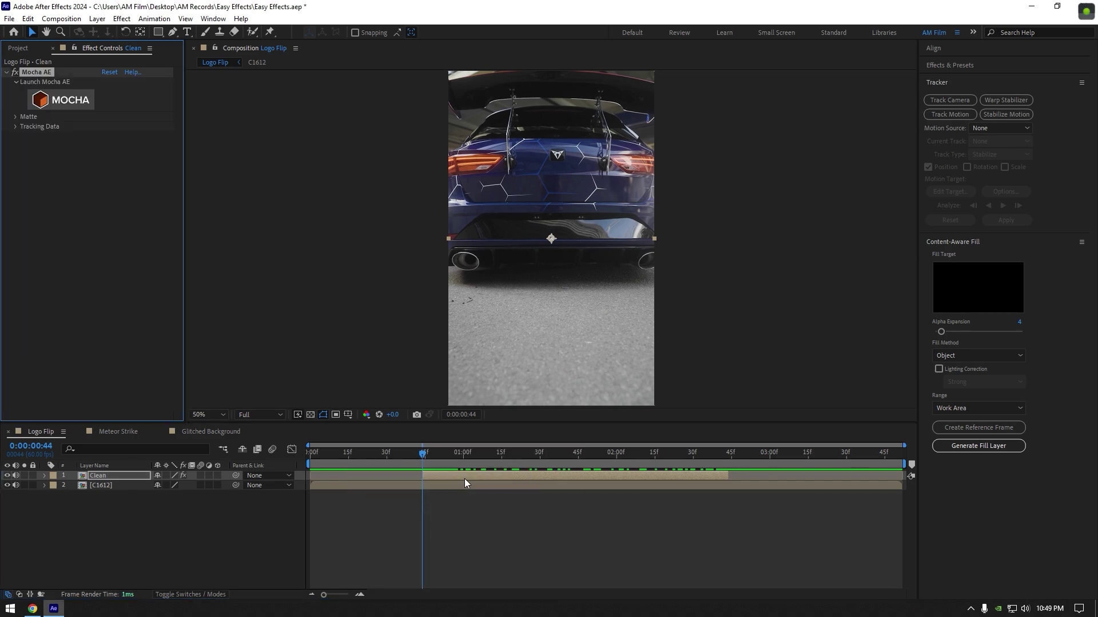
click(67, 102)
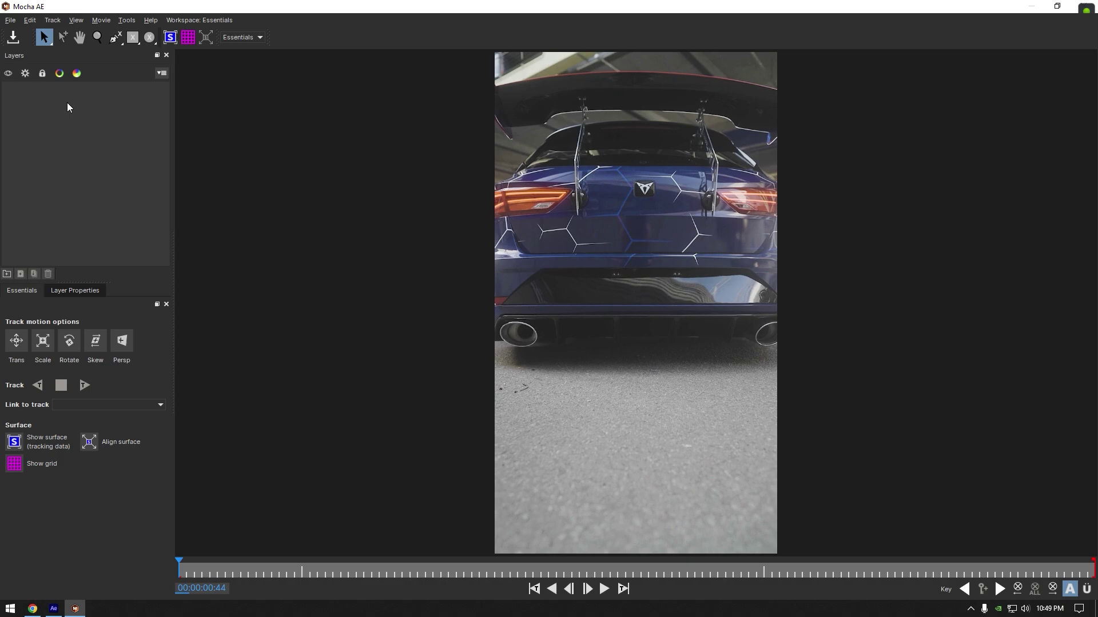
Outline the car's rear badge with a spline shape and track it forward through the clip.
click(116, 40)
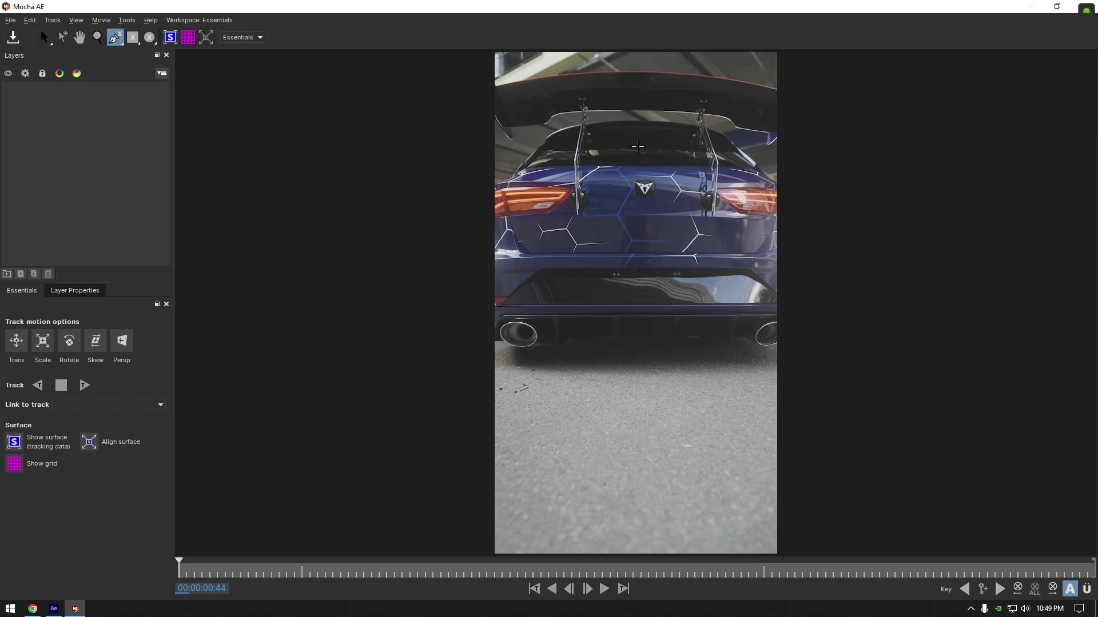
scroll(638, 146, up, 4)
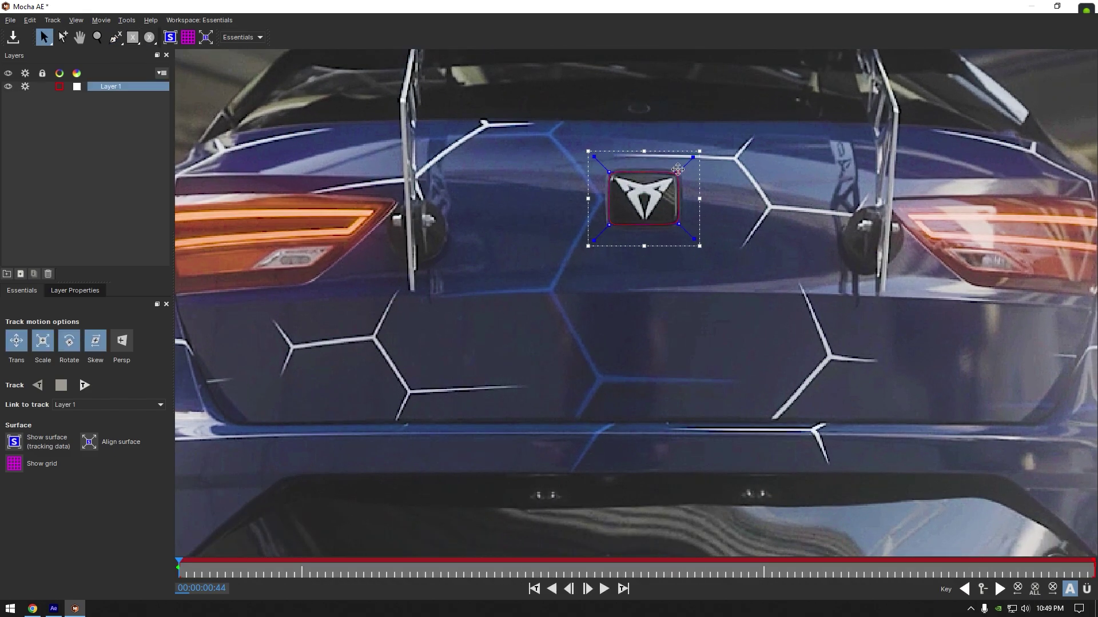
click(84, 385)
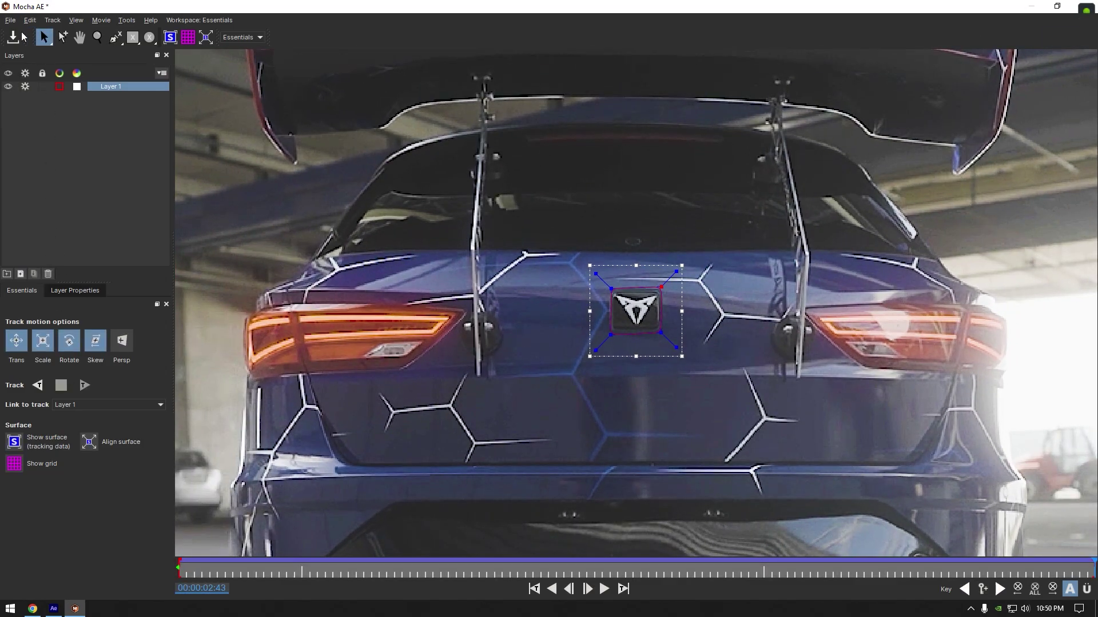
Save and close the Mocha project, then create AE masks on the Clean layer from the tracked badge shape.
click(13, 38)
click(1093, 4)
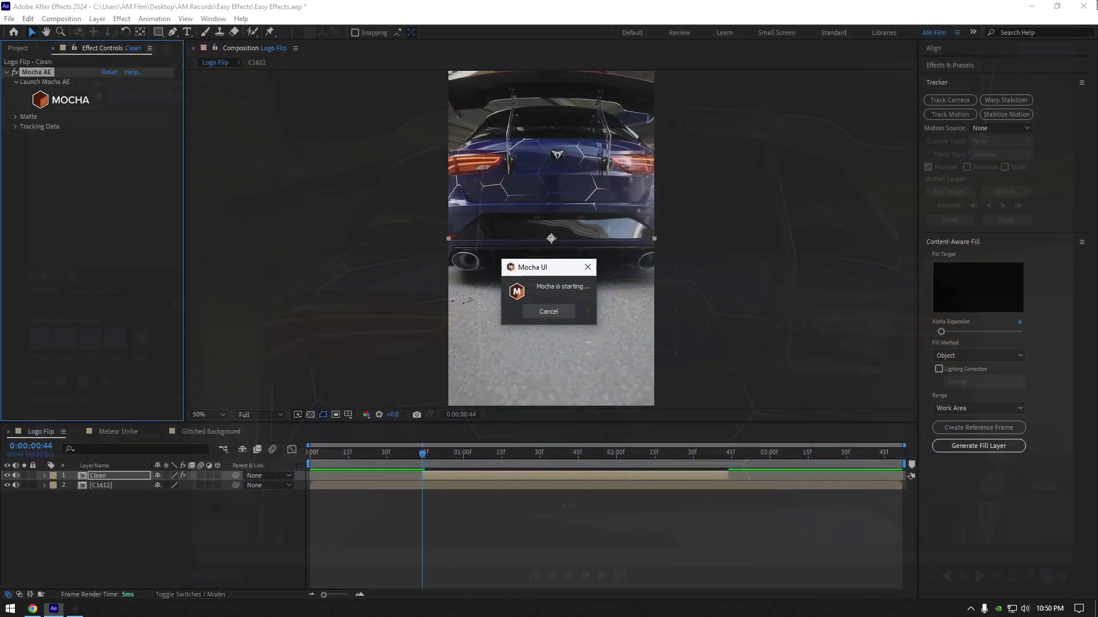
click(15, 116)
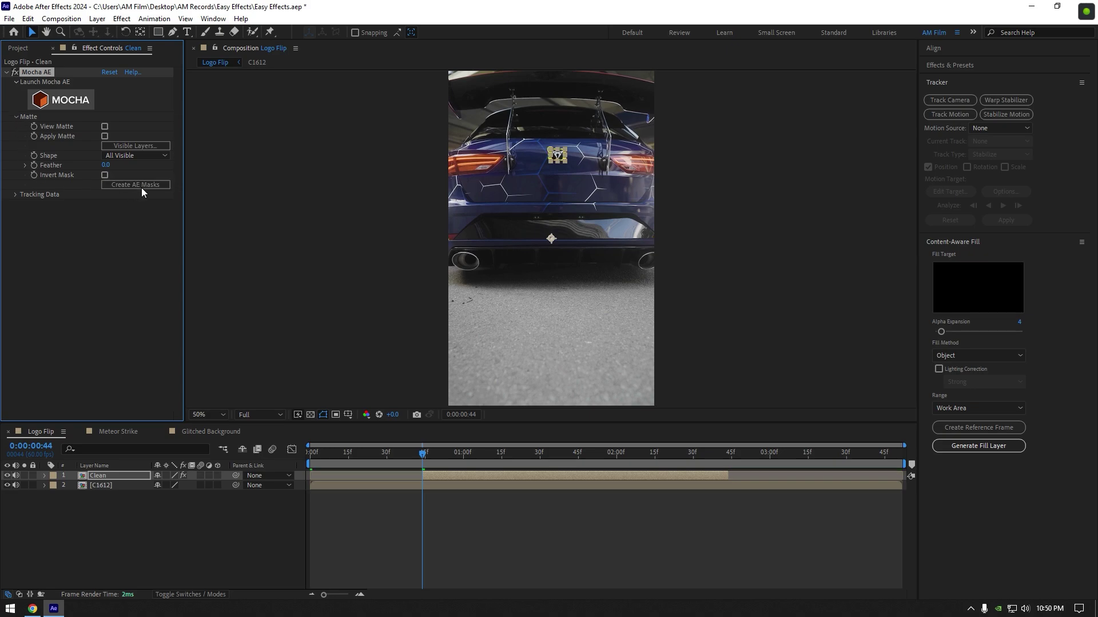
Hide the original C1612 layer and set the Clean layer's mask mode to Subtract.
click(116, 485)
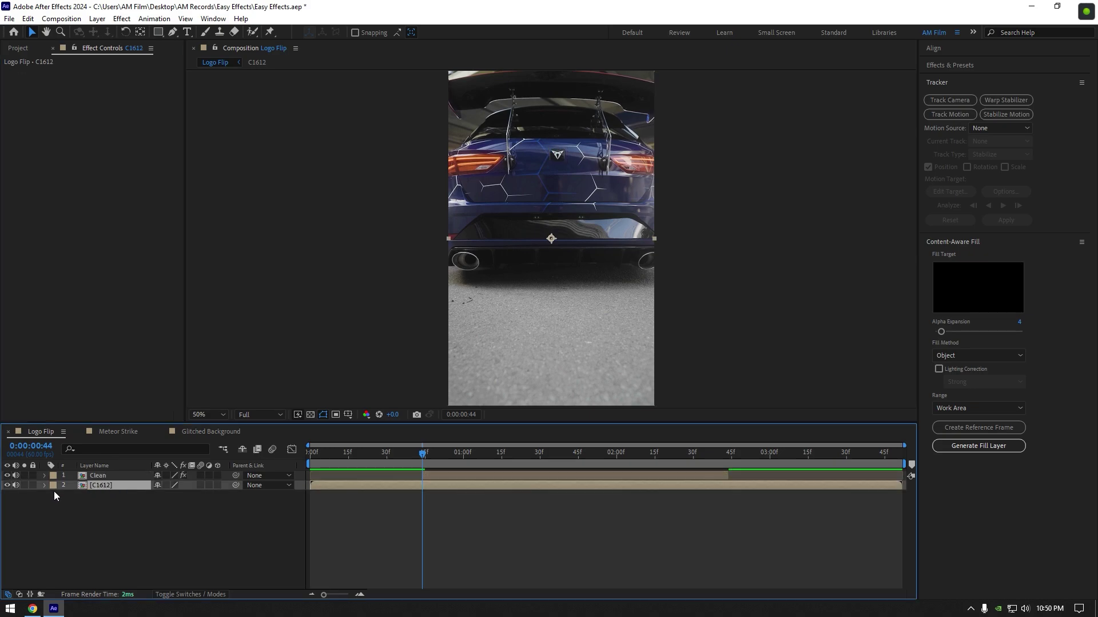
click(7, 485)
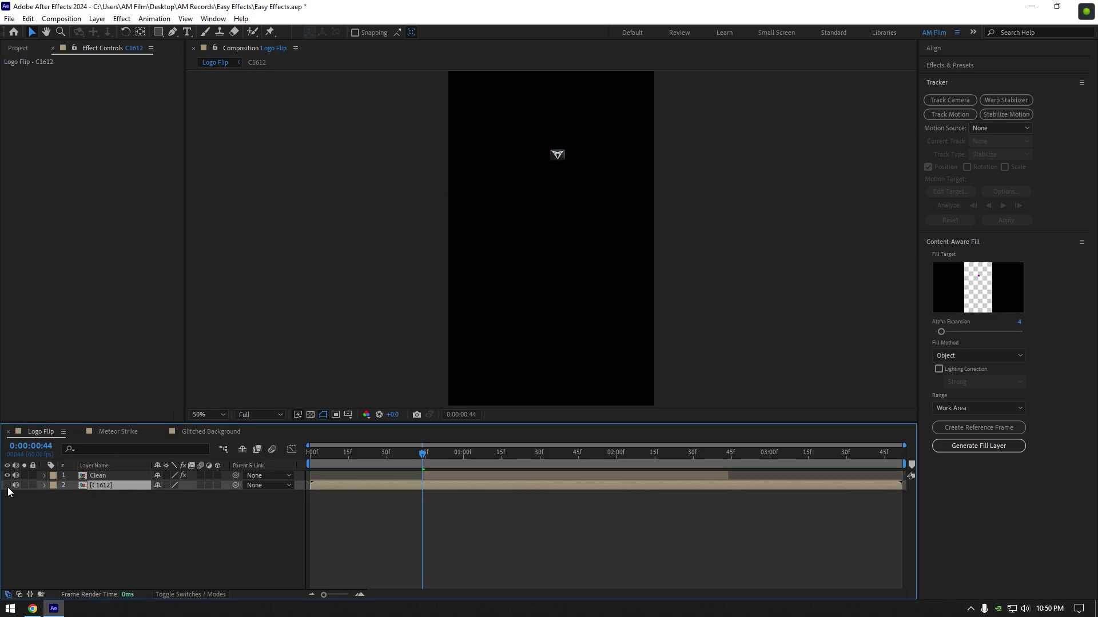
click(105, 477)
key(m)
click(171, 486)
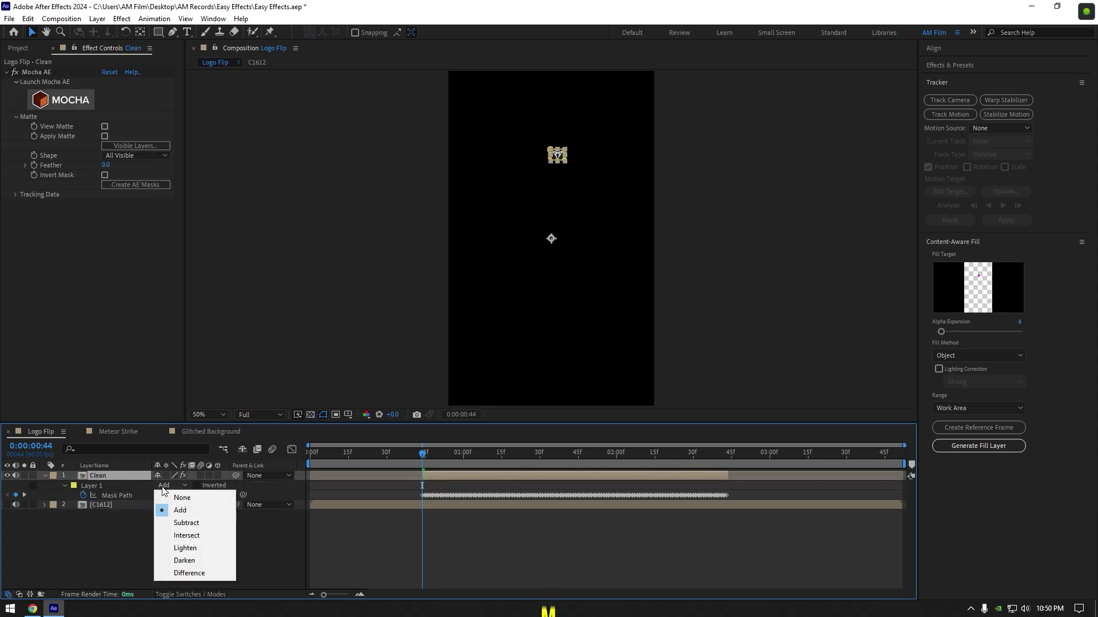
click(181, 522)
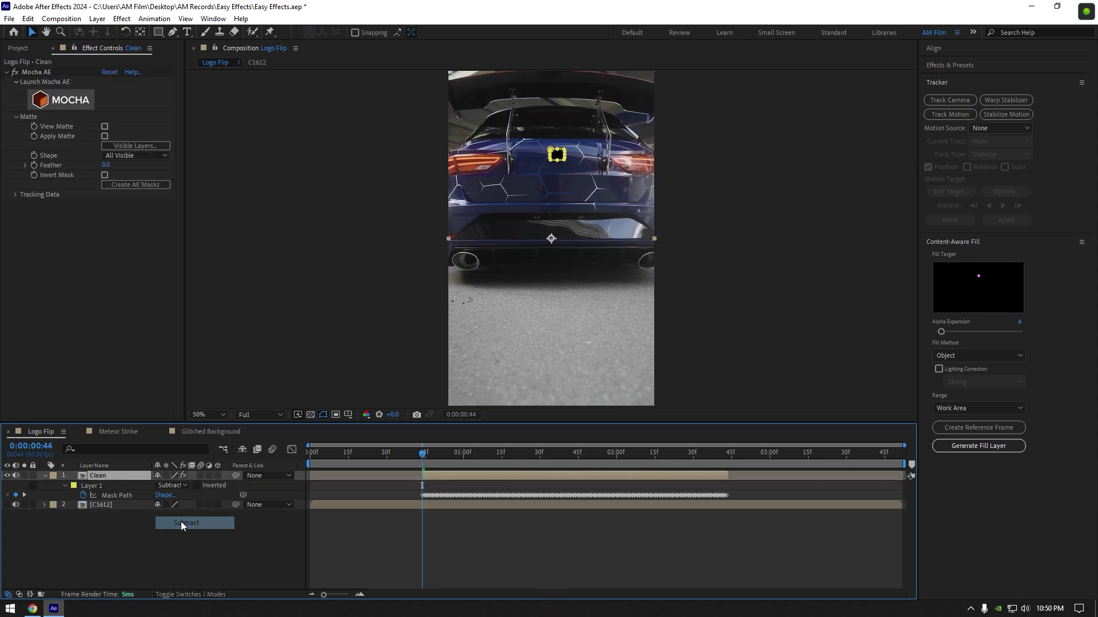
click(45, 476)
Limit the work area to the Clean layer's duration and generate a Content-Aware Fill layer for the badge hole.
drag(307, 465, 422, 465)
drag(904, 464, 730, 465)
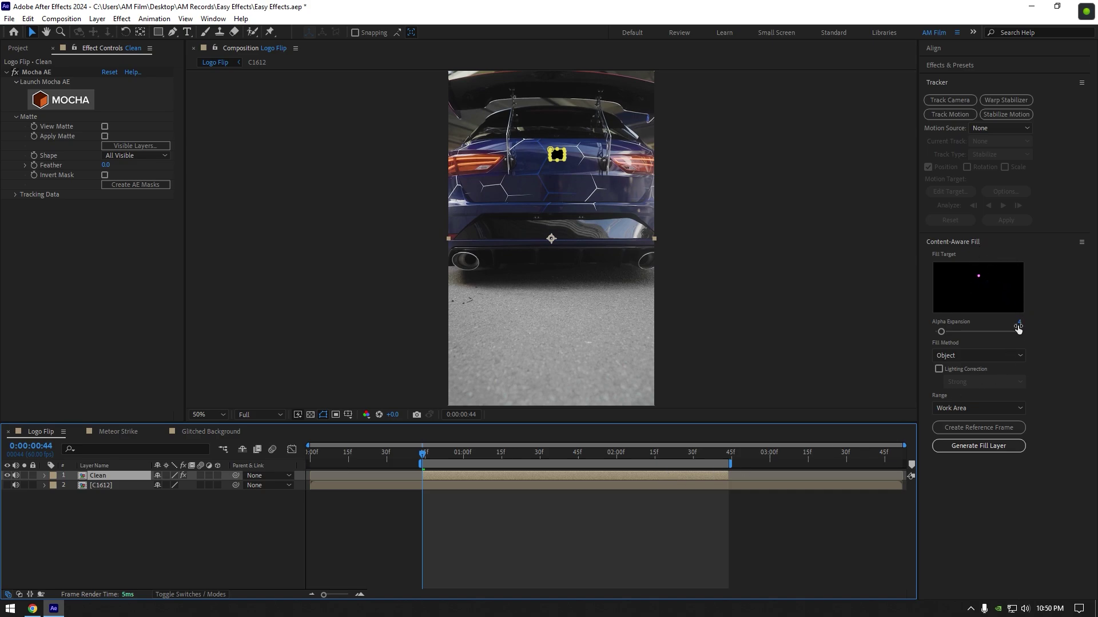
click(983, 450)
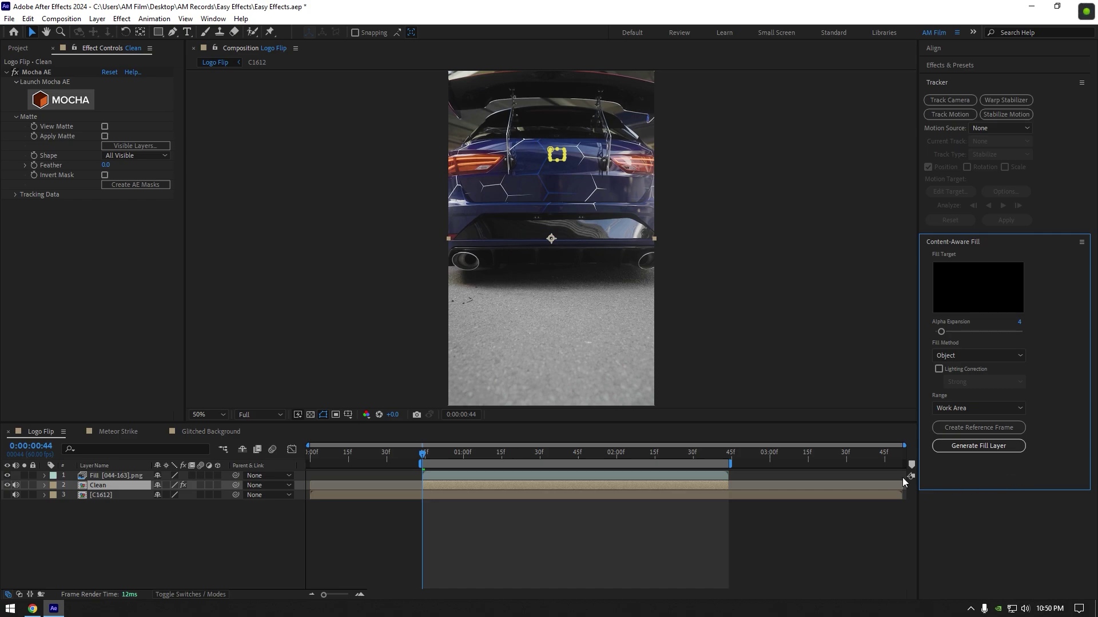
Restore the work area to the full composition, check the filled badge area and make the C1612 layer visible again.
drag(421, 463, 259, 466)
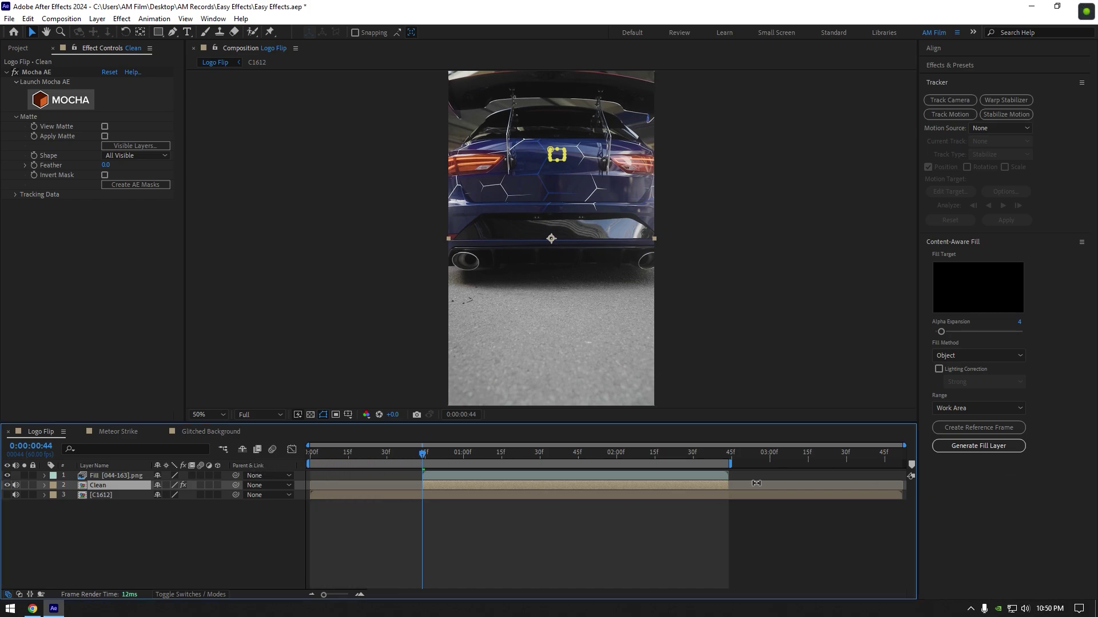
drag(731, 463, 972, 466)
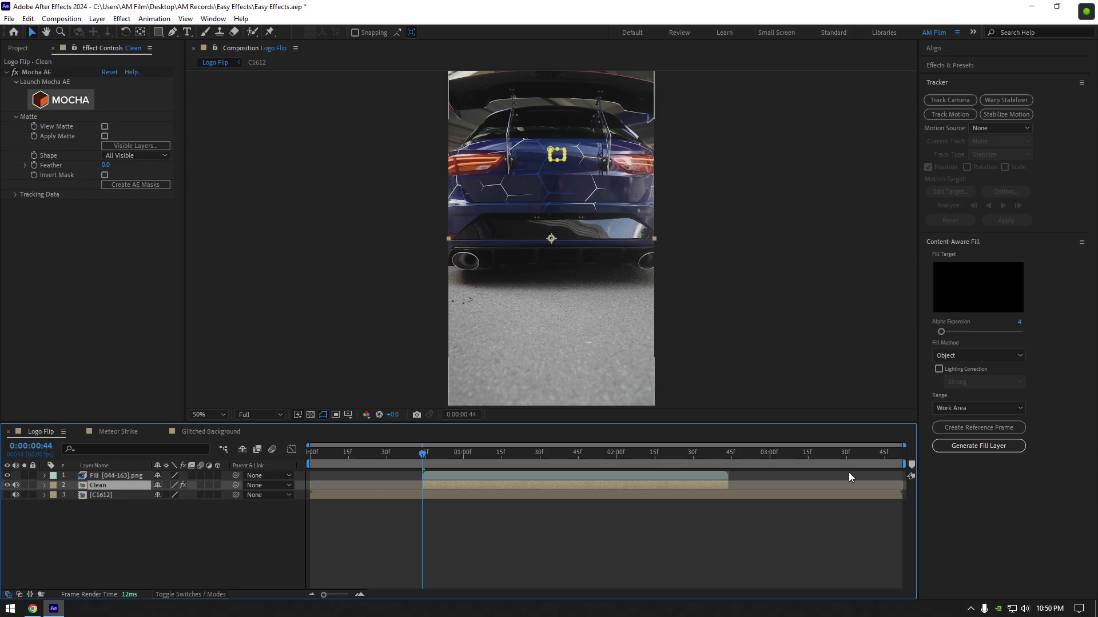
drag(429, 455, 603, 461)
key(slash)
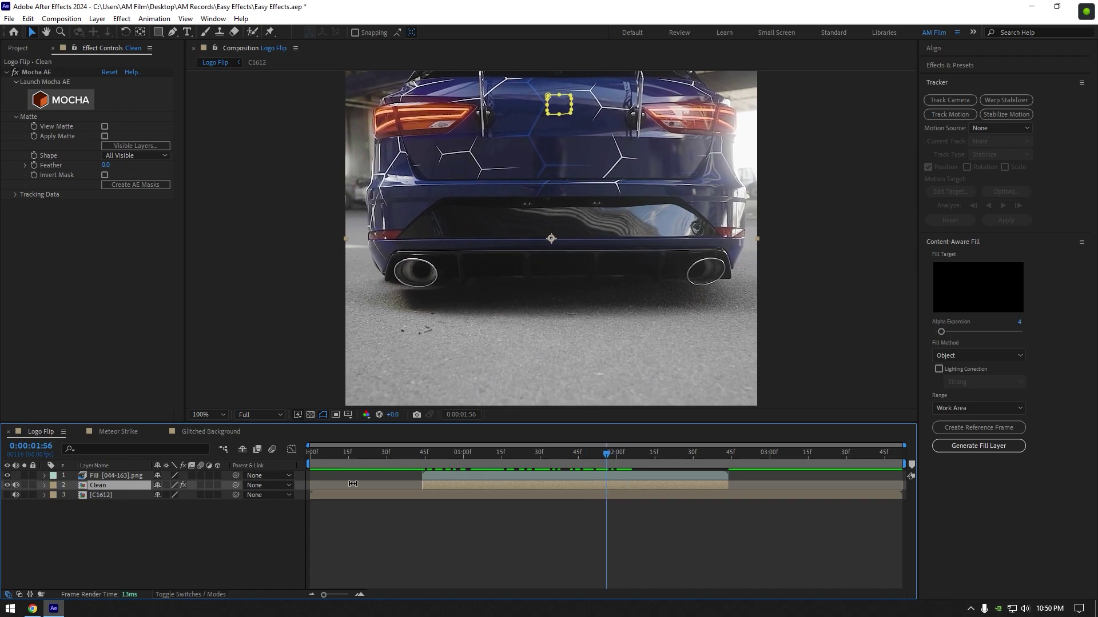
click(7, 495)
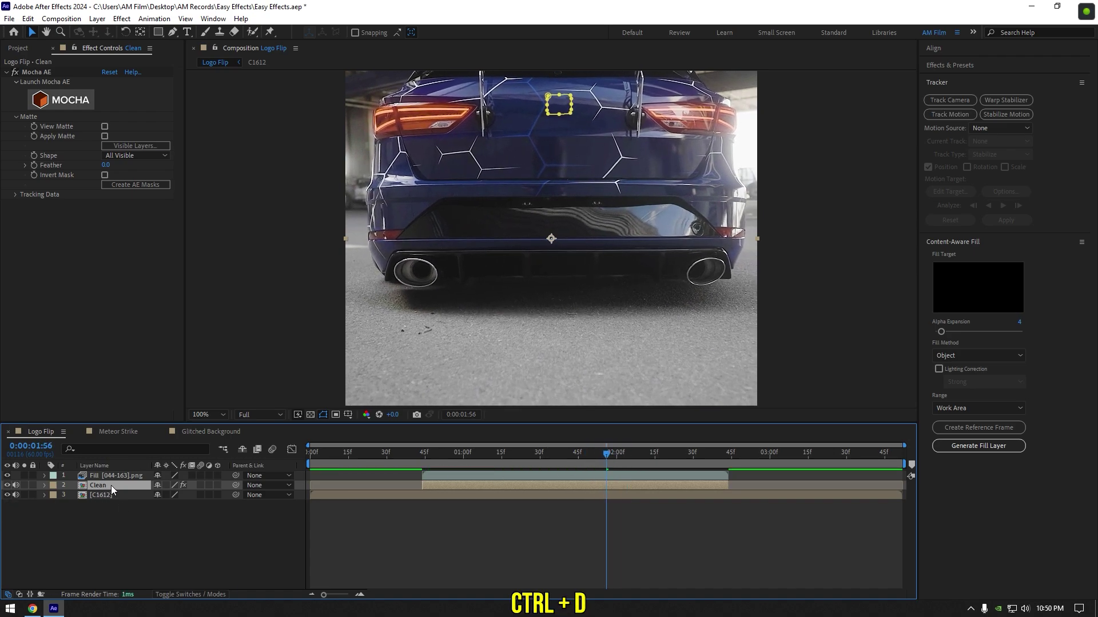
Duplicate the Clean layer, move the copy to the top of the stack and rename it "Logo Flip".
key(ctrl+d)
drag(111, 485, 100, 473)
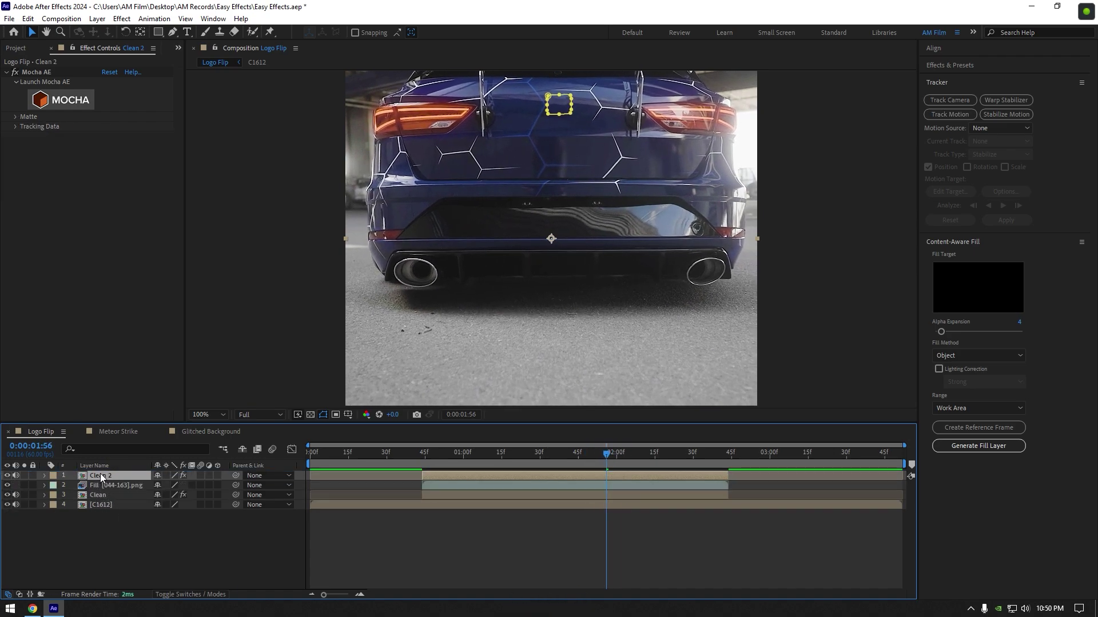
right_click(101, 474)
click(128, 441)
text(Logo Flip)
key(Return)
Enable Apply Matte in the Logo Flip layer's Mocha AE effect and return the playhead to 0:00:00:44.
click(15, 117)
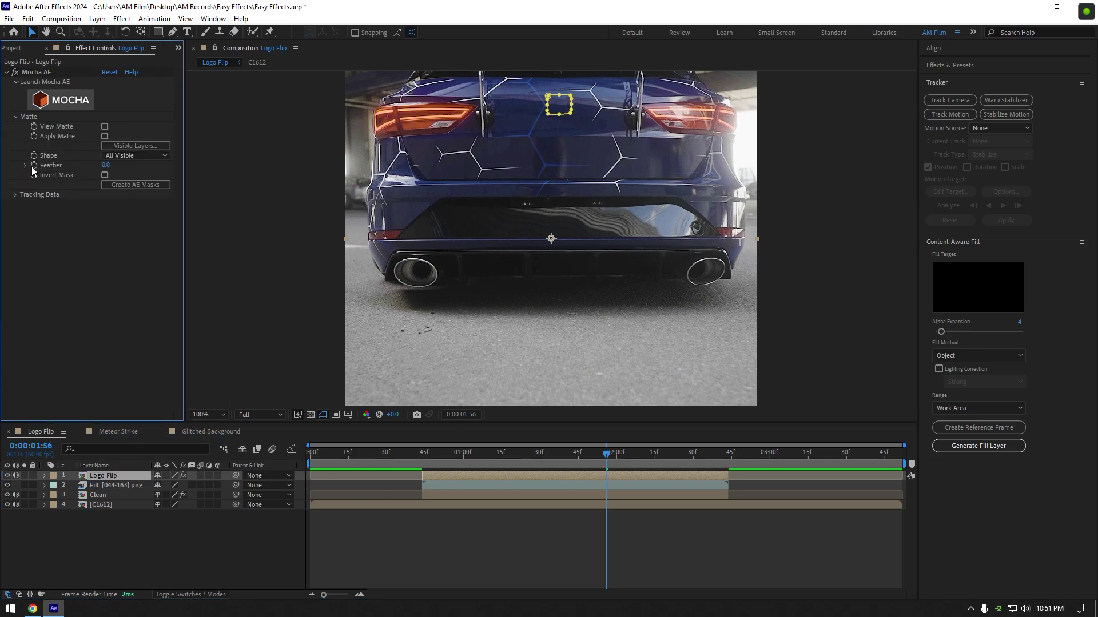
click(105, 136)
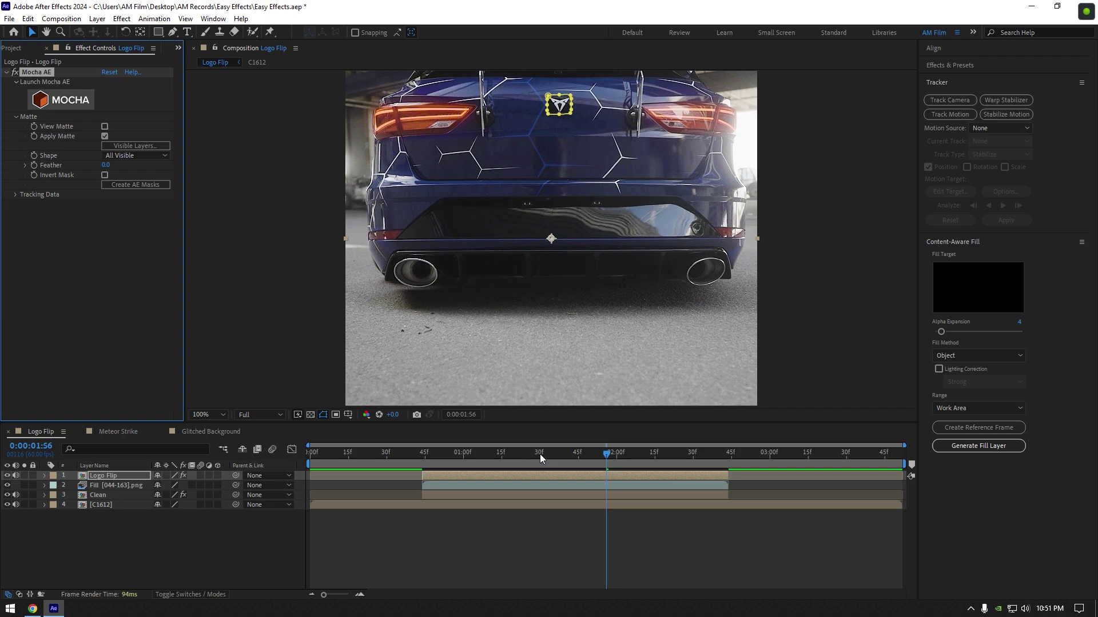
drag(584, 461, 421, 454)
key(comma)
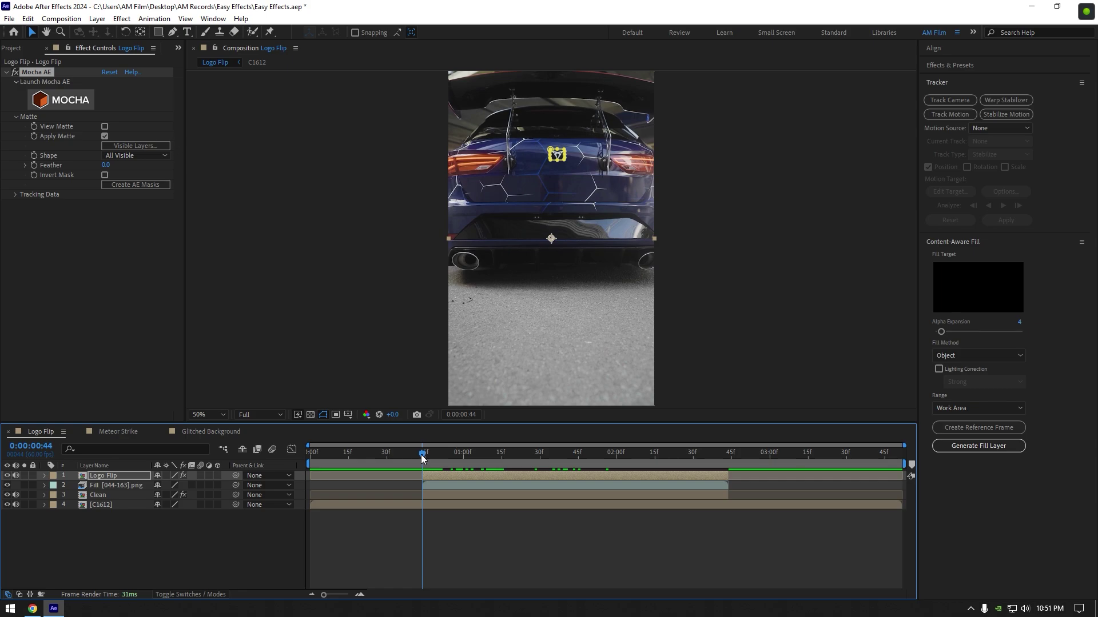
Move the Logo Flip layer's anchor point to the centre of the badge at the layer's in point.
click(108, 478)
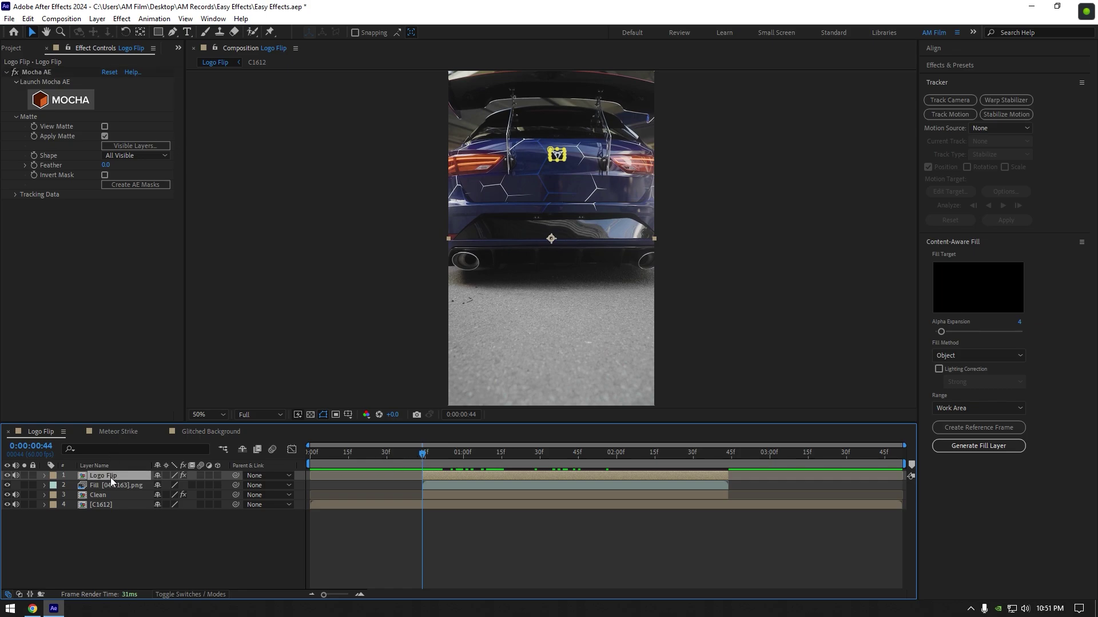
click(140, 32)
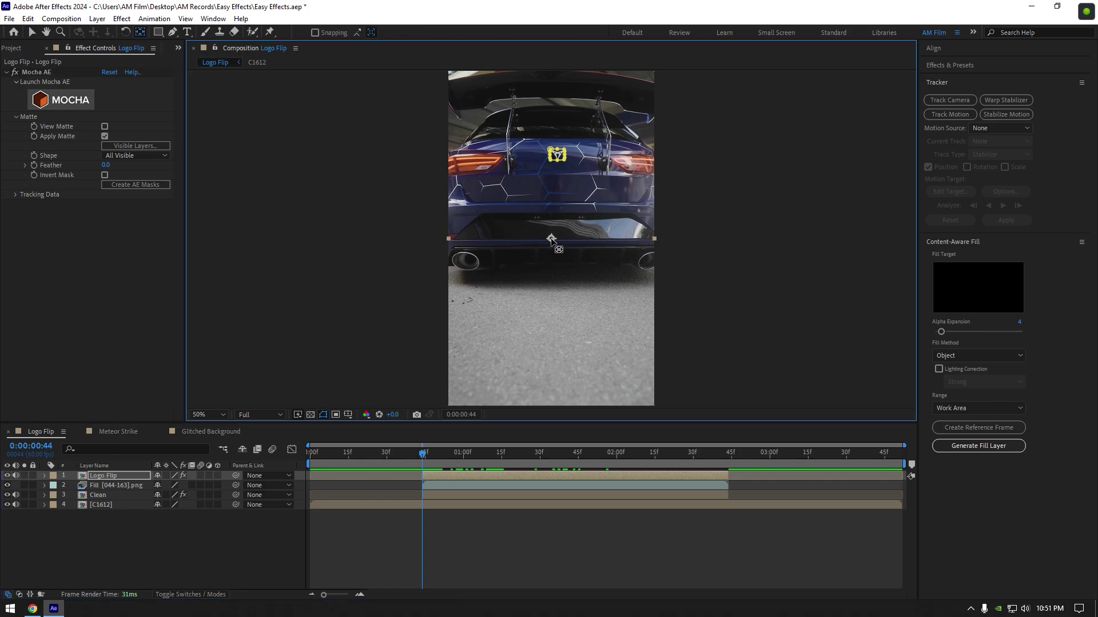
scroll(558, 154, up, 3)
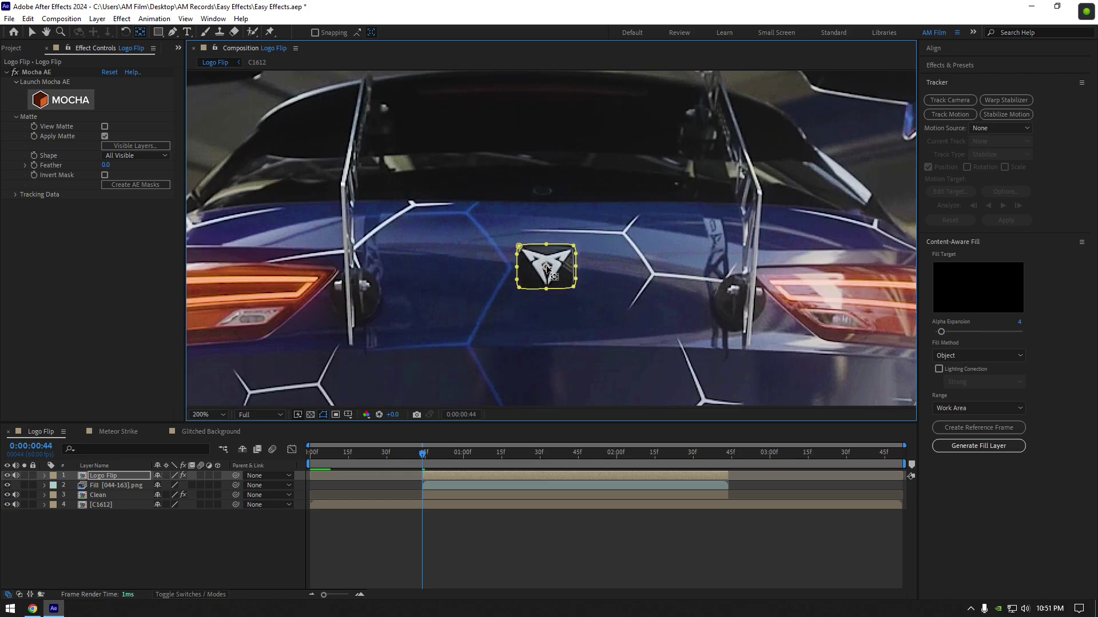
scroll(631, 259, down, 1)
drag(420, 457, 503, 458)
key(i)
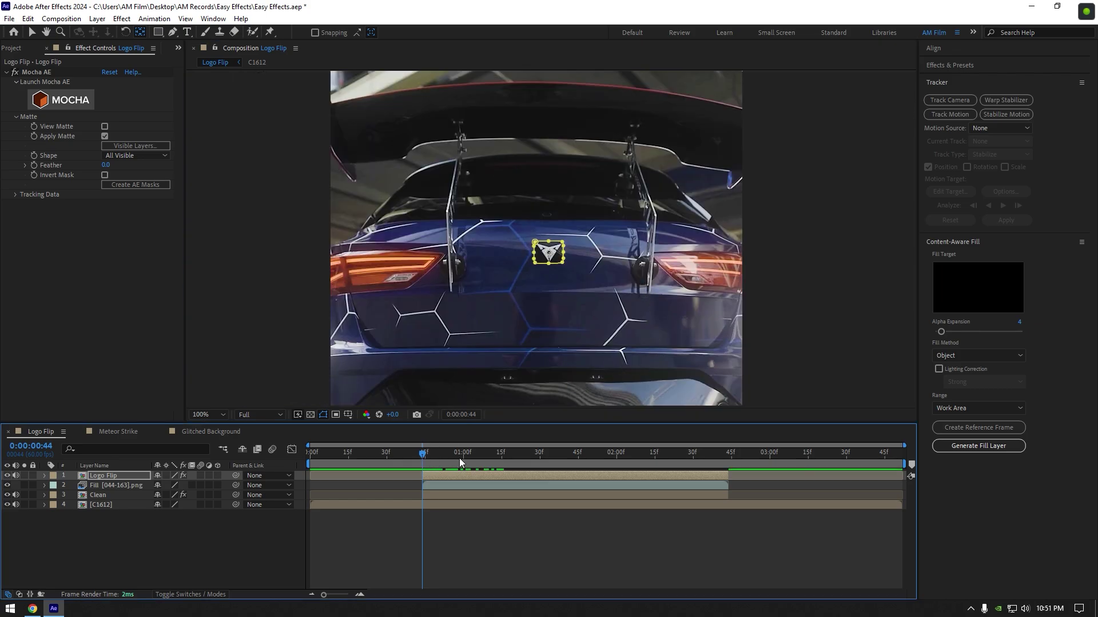
key(v)
Make the Logo Flip layer 3D and start Position, Orientation, X Rotation and Y Rotation keyframes at 0:00:00:44.
click(124, 477)
key(p)
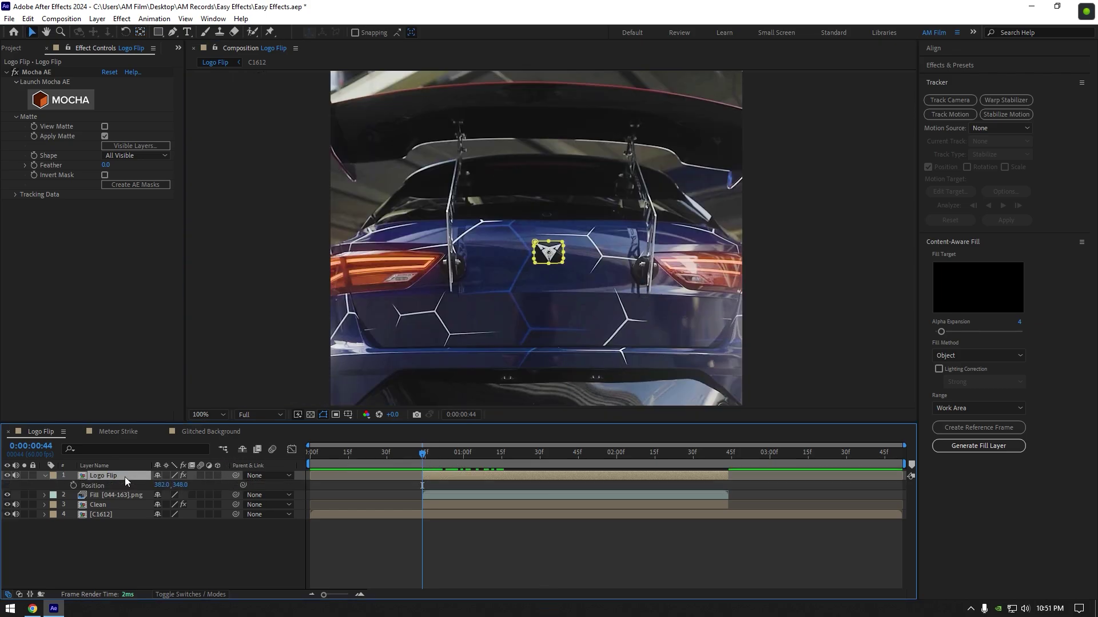
click(218, 476)
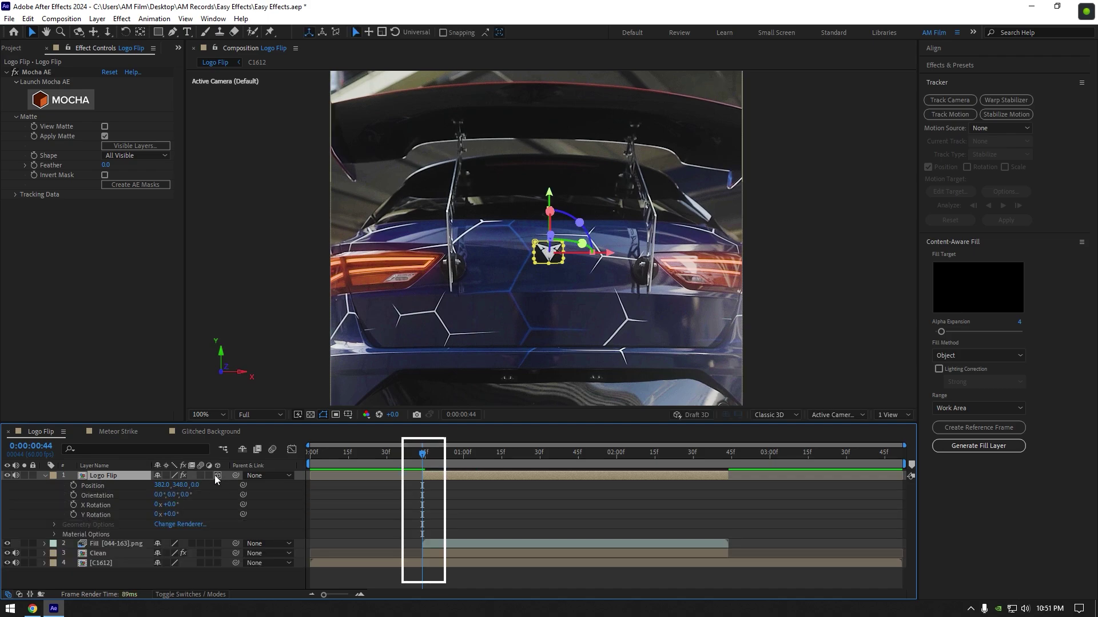
click(73, 486)
drag(73, 495, 73, 515)
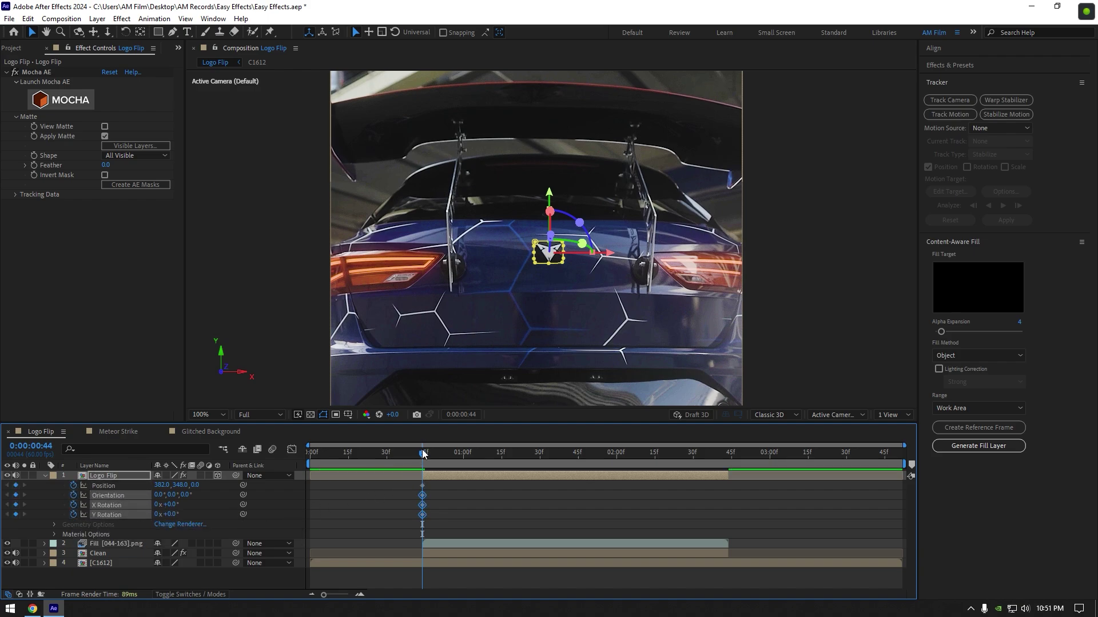
Add Position, Orientation, X Rotation and Y Rotation keyframes for Logo Flip at 0:00:02:44 with unchanged values.
drag(423, 454, 729, 462)
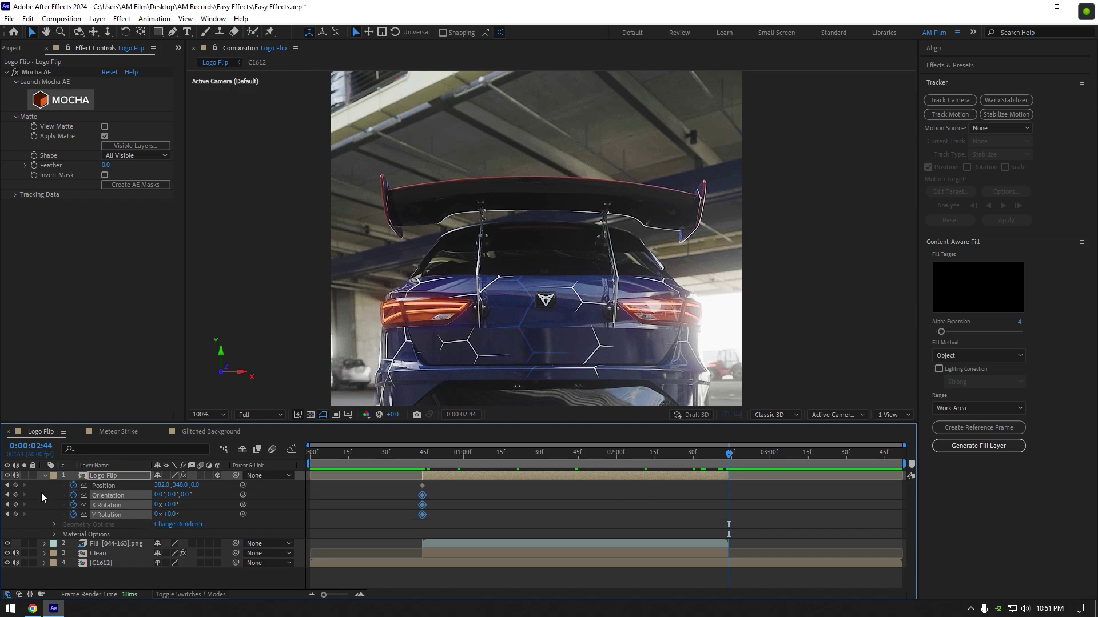
click(16, 486)
click(15, 495)
click(15, 505)
click(15, 514)
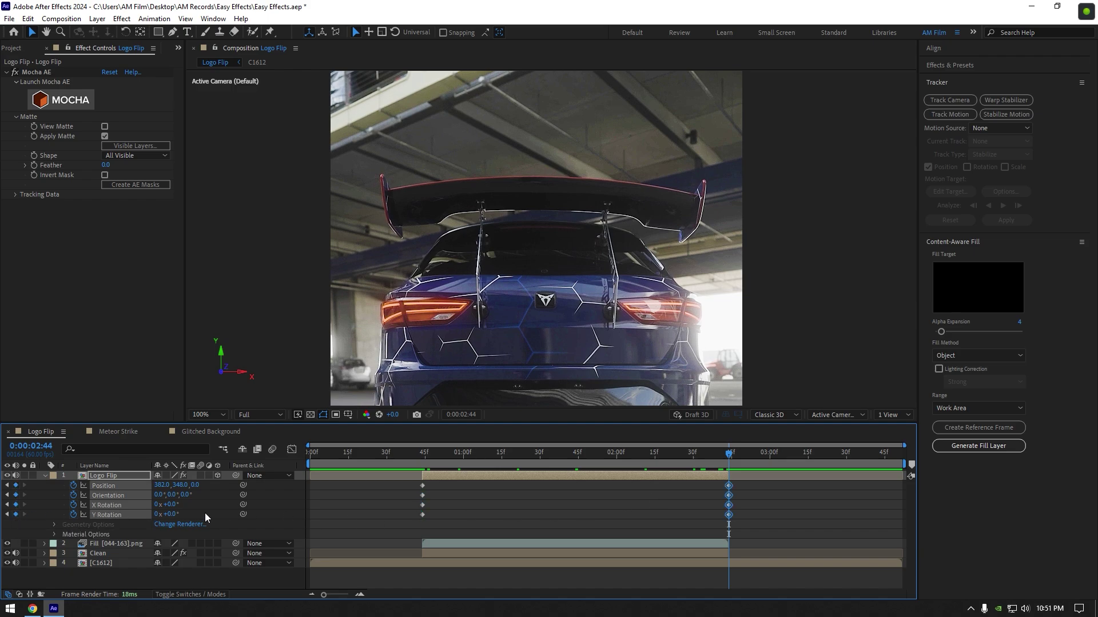
Set the Logo Flip layer's Z Position to -375 at 0:00:01:03.
drag(730, 454, 470, 454)
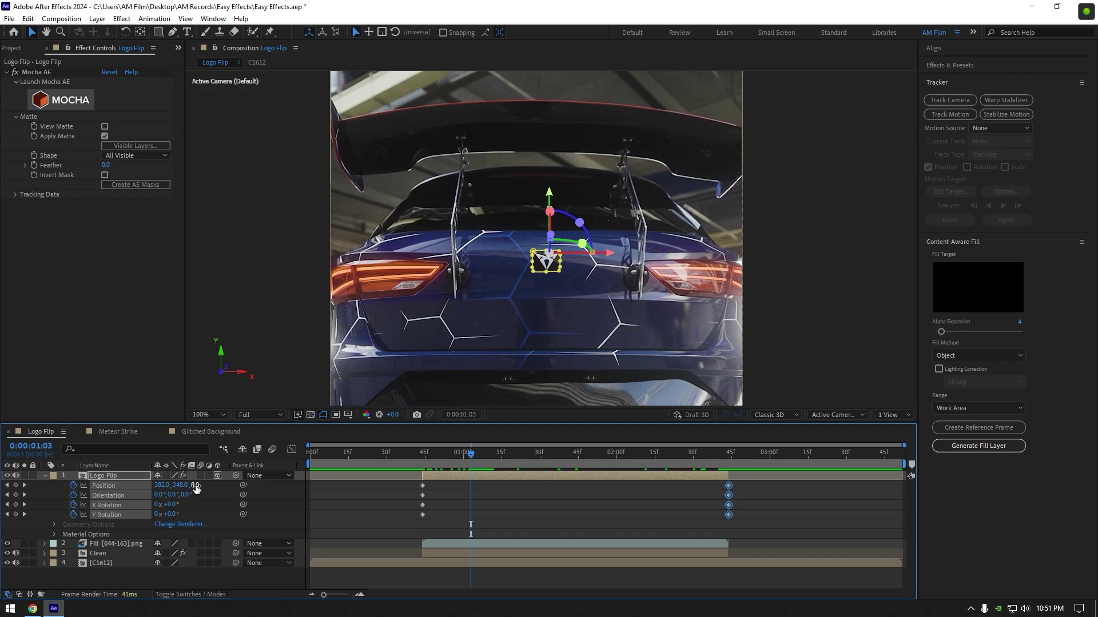
mouse_move(195, 487)
mouse_down()
mouse_move(76, 487)
mouse_move(190, 486)
mouse_up()
scroll(550, 206, down, 1)
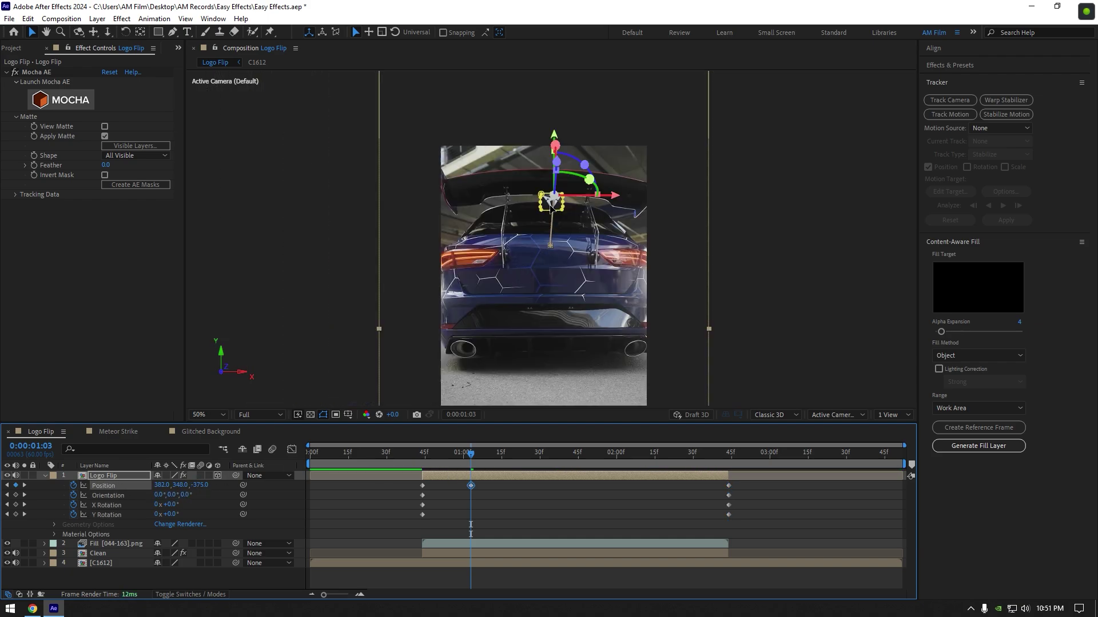
Set the Logo Flip layer's Position to 382.0, 583.1, -681.0 at 0:00:01:03, bringing the badge lower and closer.
drag(552, 143, 553, 214)
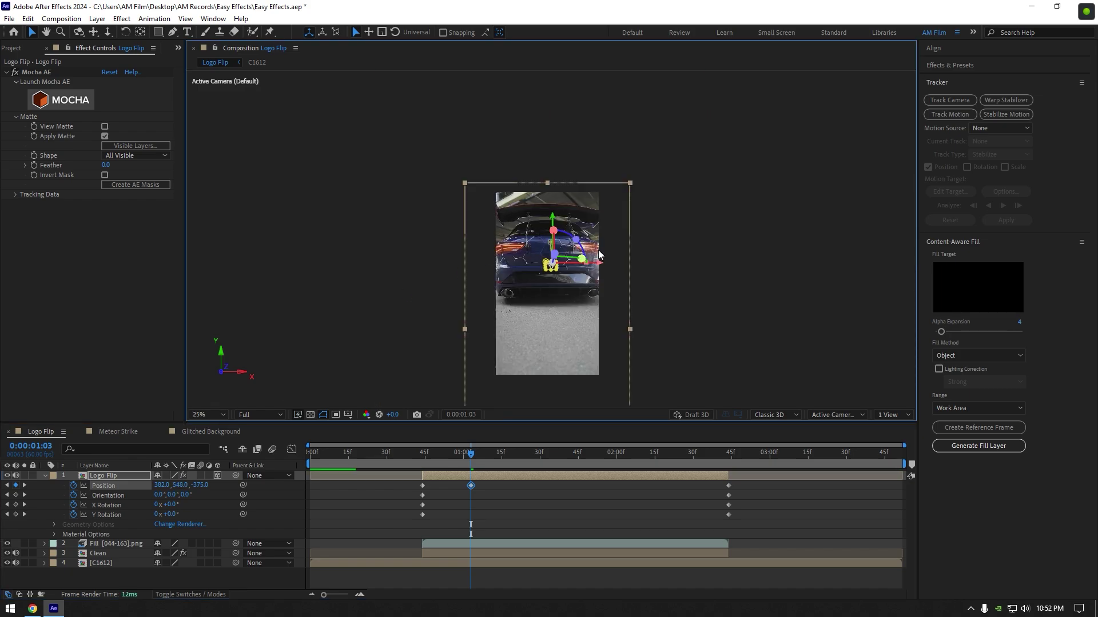
scroll(598, 255, up, 1)
drag(178, 485, 8, 486)
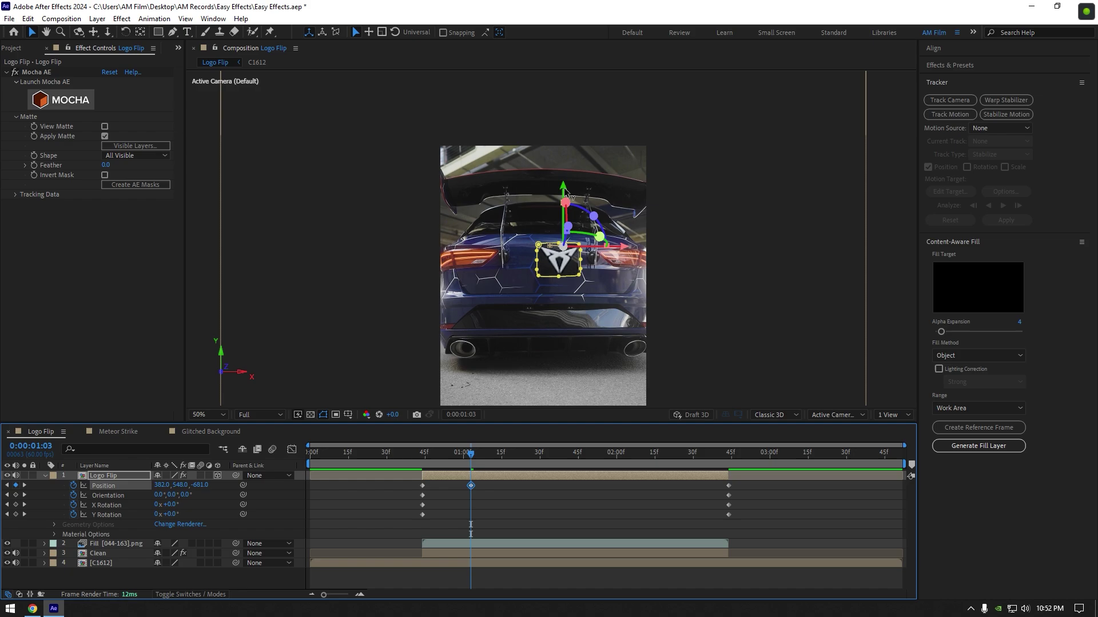
drag(565, 191, 564, 223)
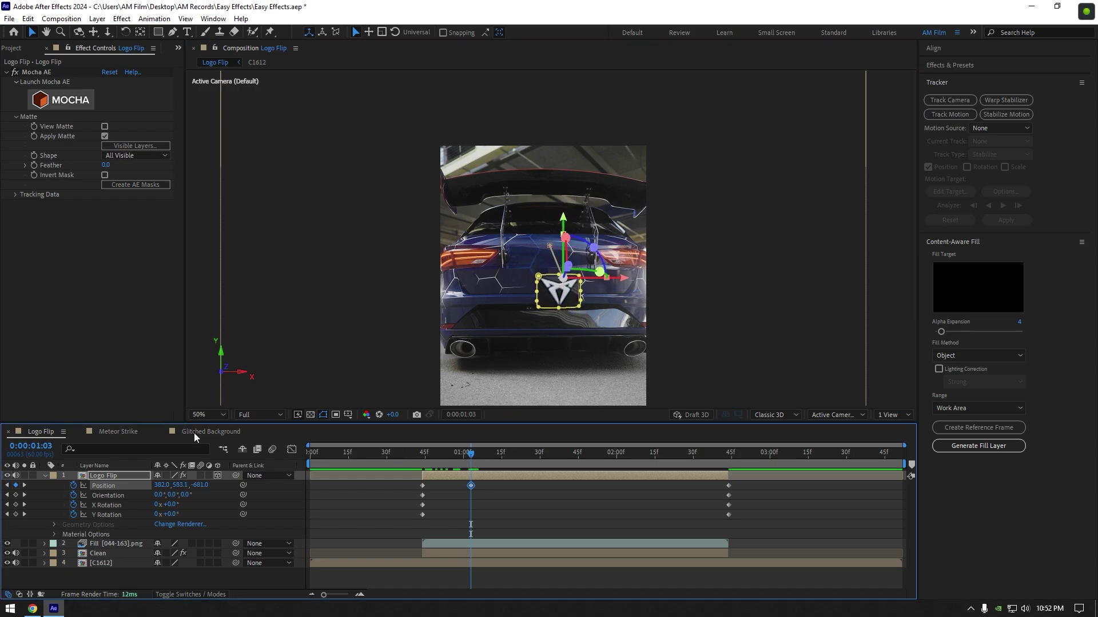
Set Logo Flip's Y Rotation to one full revolution at 0:00:01:03 and preview the flip.
click(156, 514)
text(1)
key(Return)
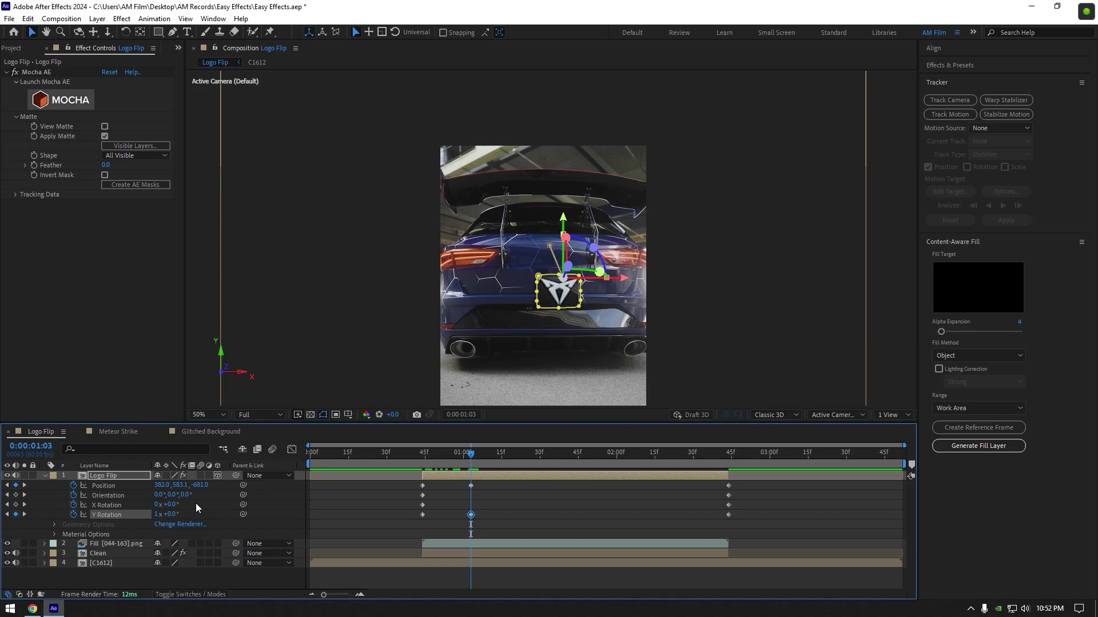
click(416, 455)
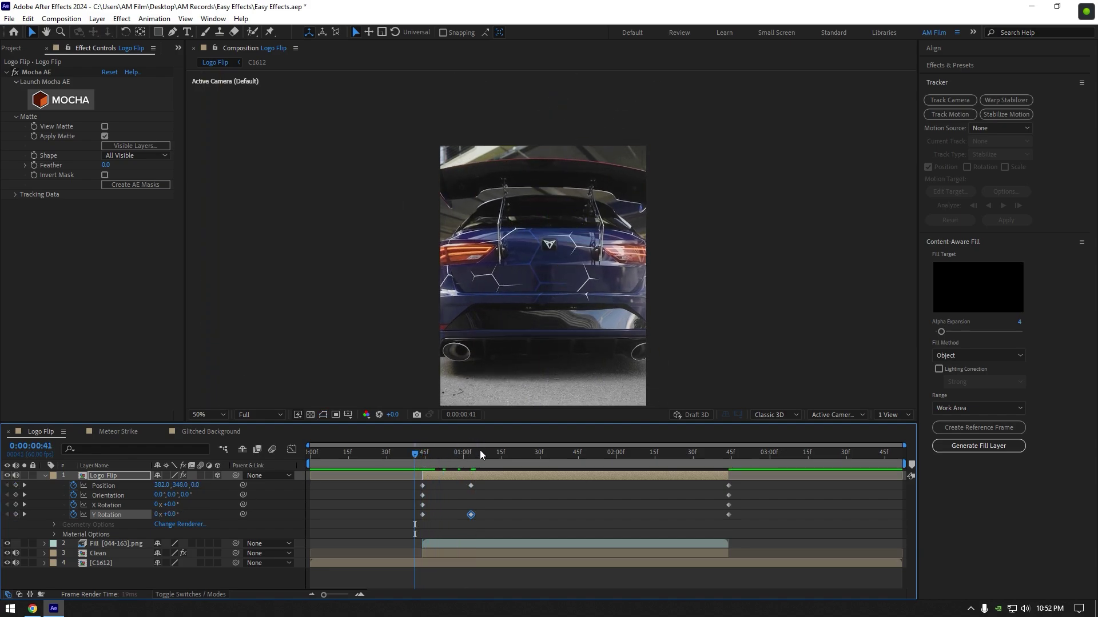
key(space)
Copy the 0:00:01:03 Position and Y Rotation keyframes of Logo Flip to 0:00:02:10 and play back the animation.
drag(507, 457, 642, 466)
drag(488, 481, 470, 516)
key(ctrl+c)
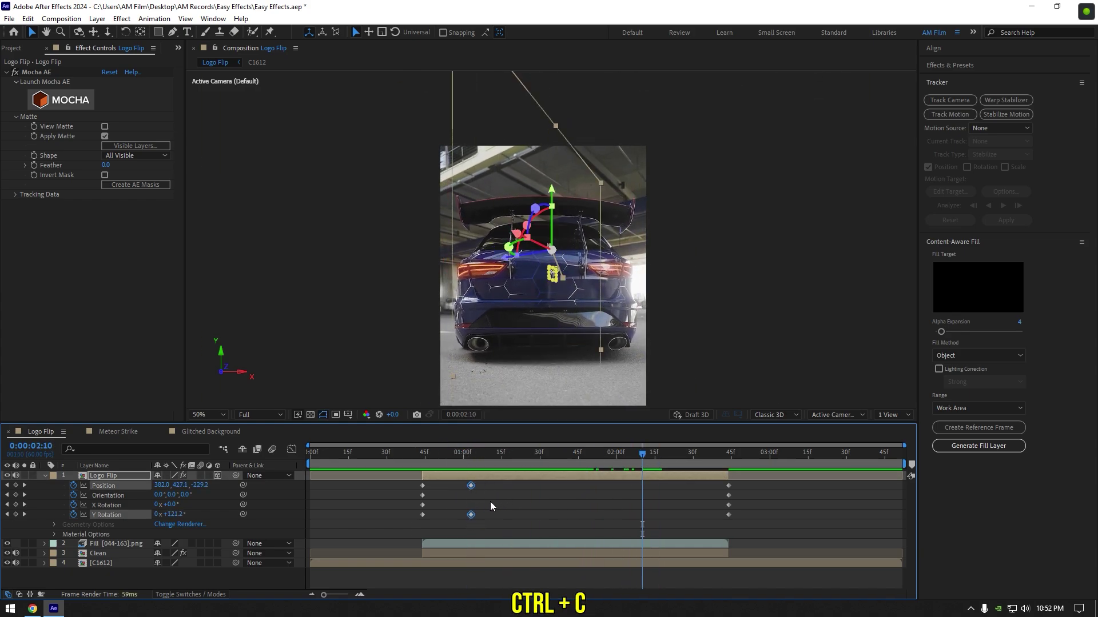
key(ctrl+v)
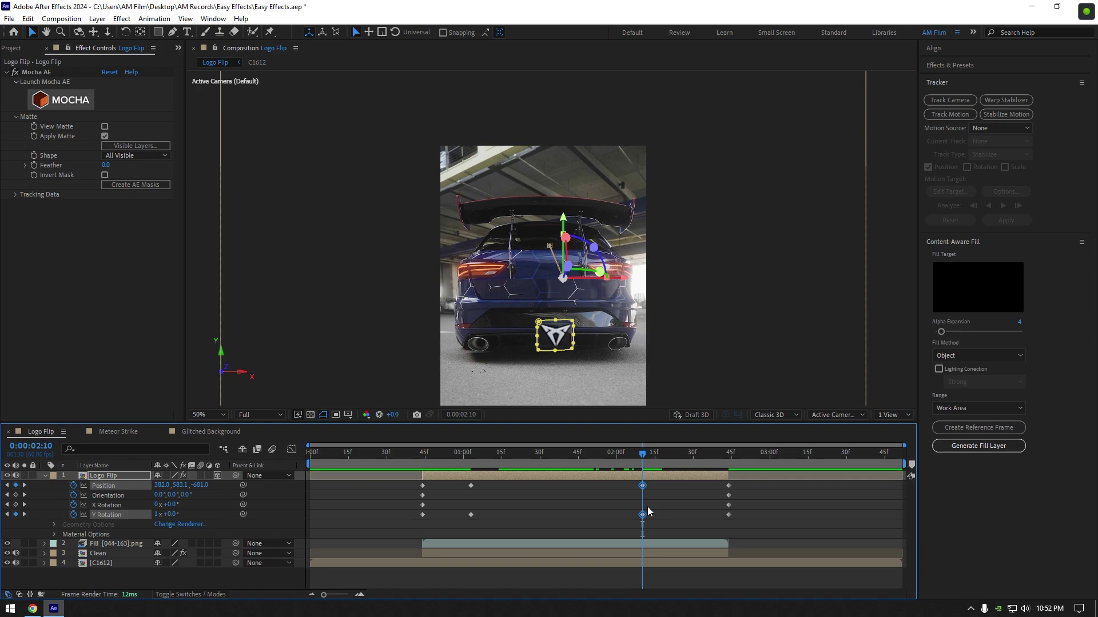
click(399, 458)
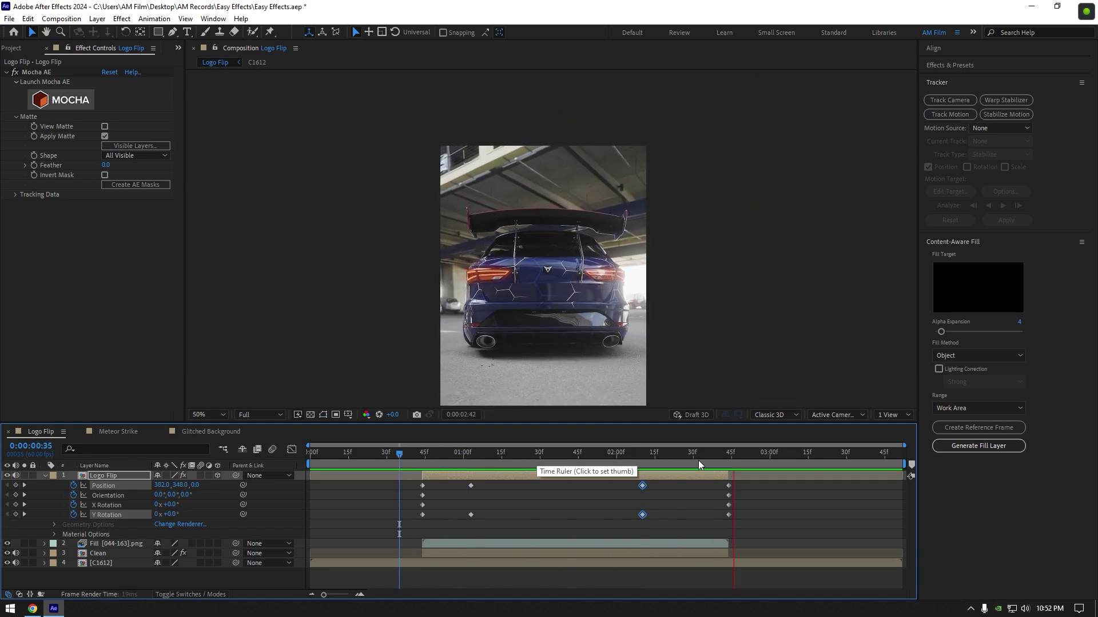
Apply Easy Ease to all of the Logo Flip layer's keyframes.
click(504, 461)
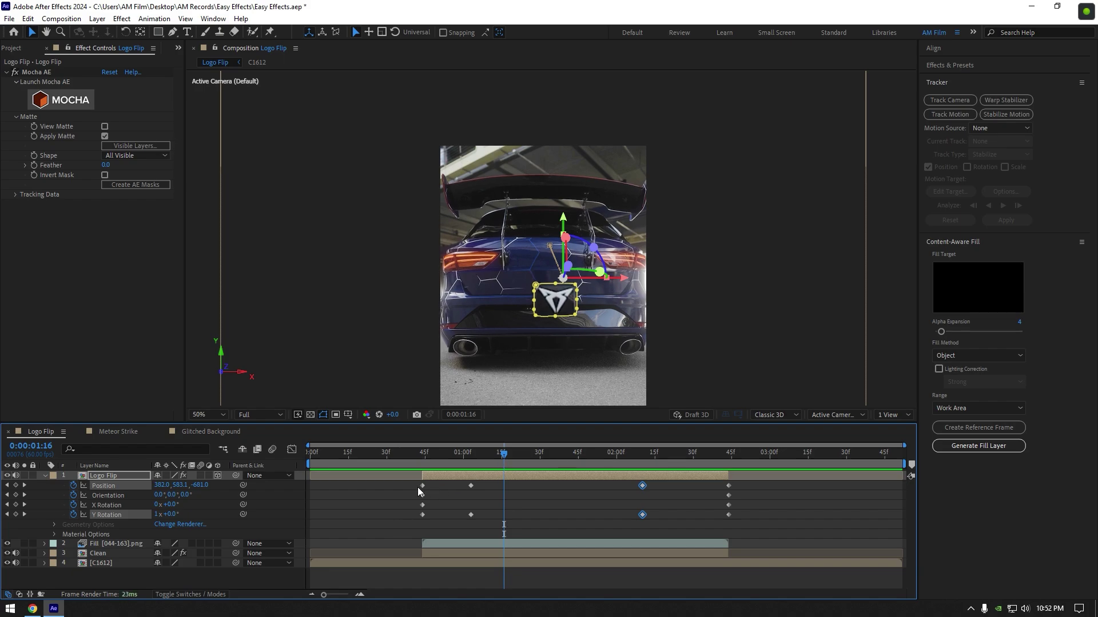
drag(412, 483, 743, 529)
key(F9)
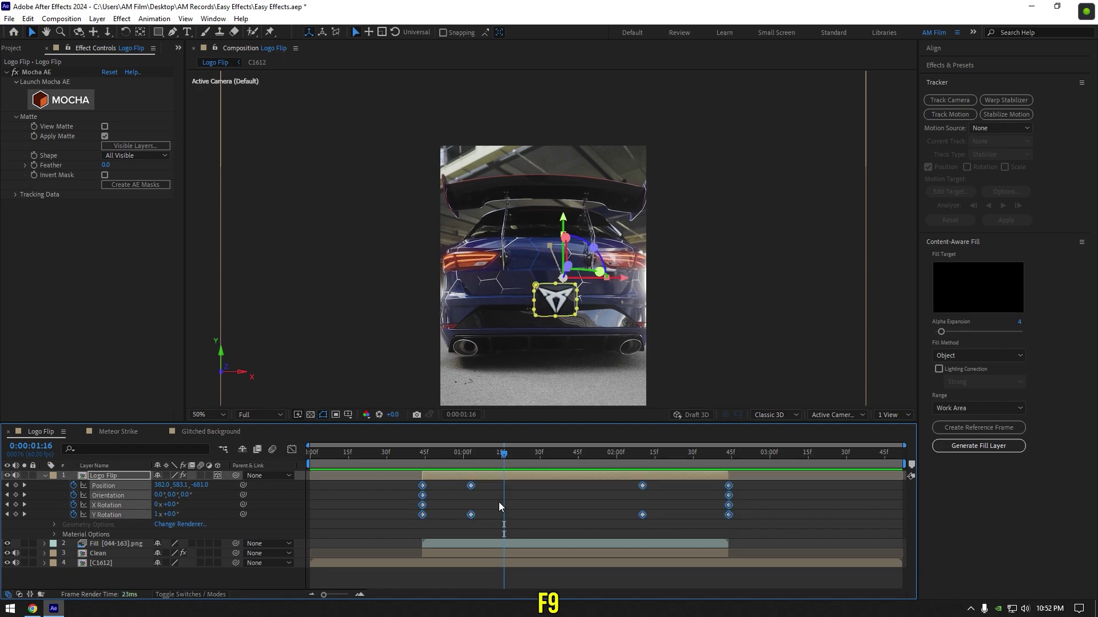
Reshape the speed graph so the badge's outward move peaks right after its start and its return peaks near the end.
click(291, 451)
right_click(384, 522)
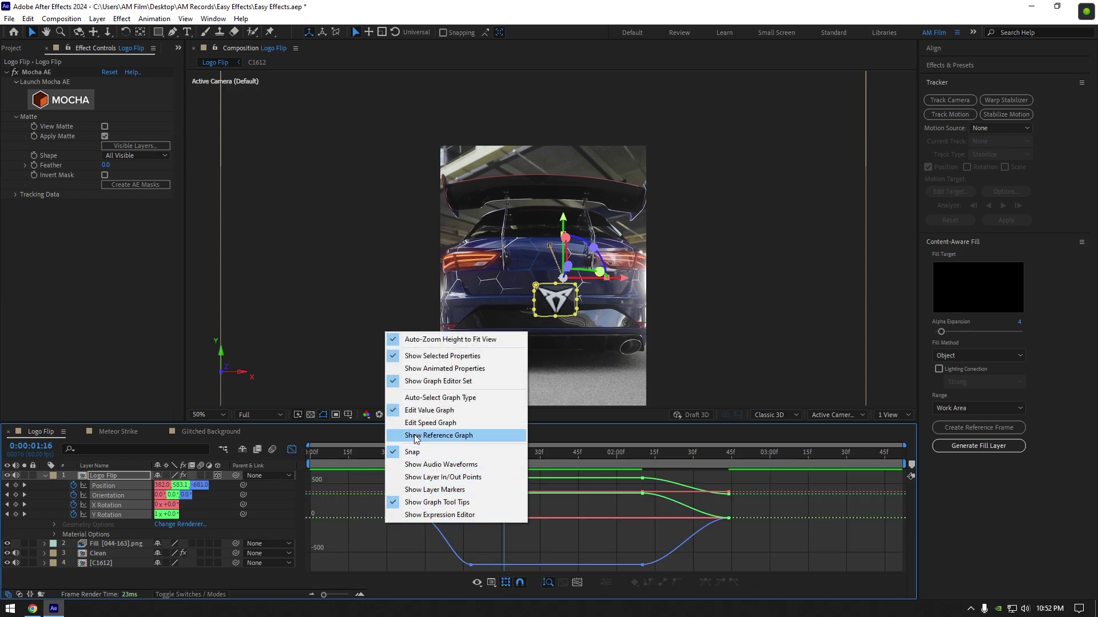
click(457, 426)
drag(492, 528, 423, 546)
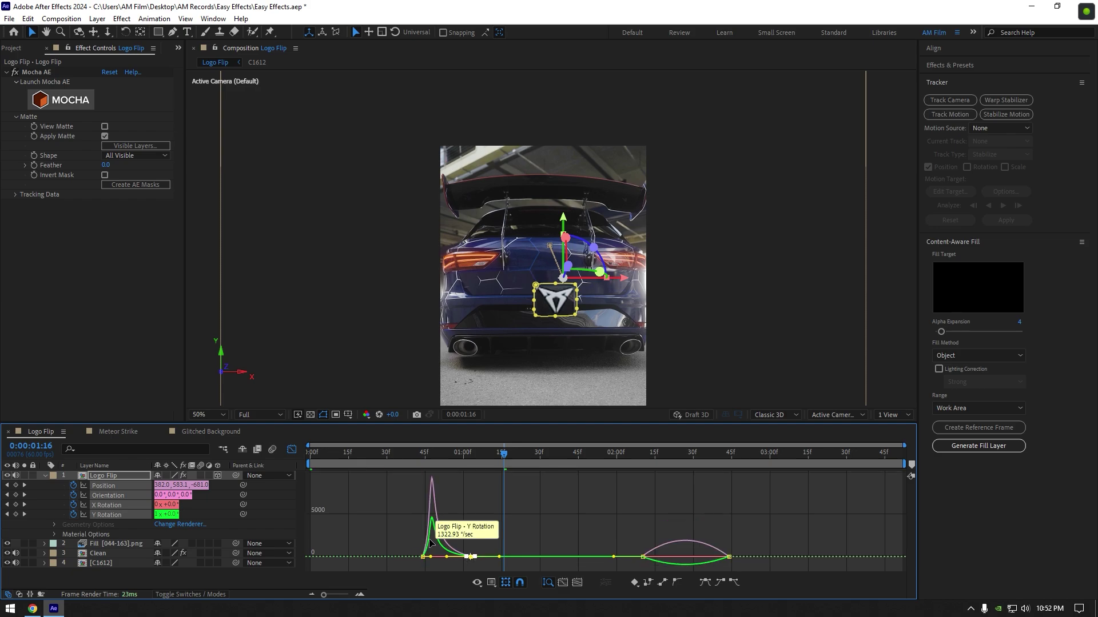
drag(606, 529, 714, 556)
Play back the eased logo flip and return from the graph editor to the keyframe view.
drag(514, 454, 392, 451)
key(space)
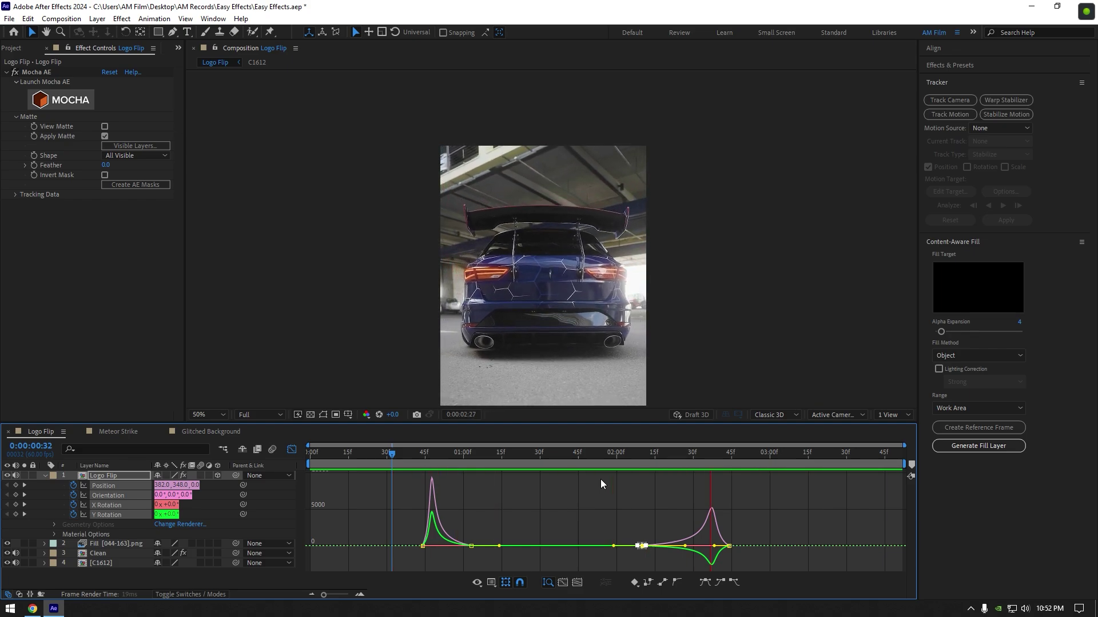
key(space)
click(292, 450)
click(342, 454)
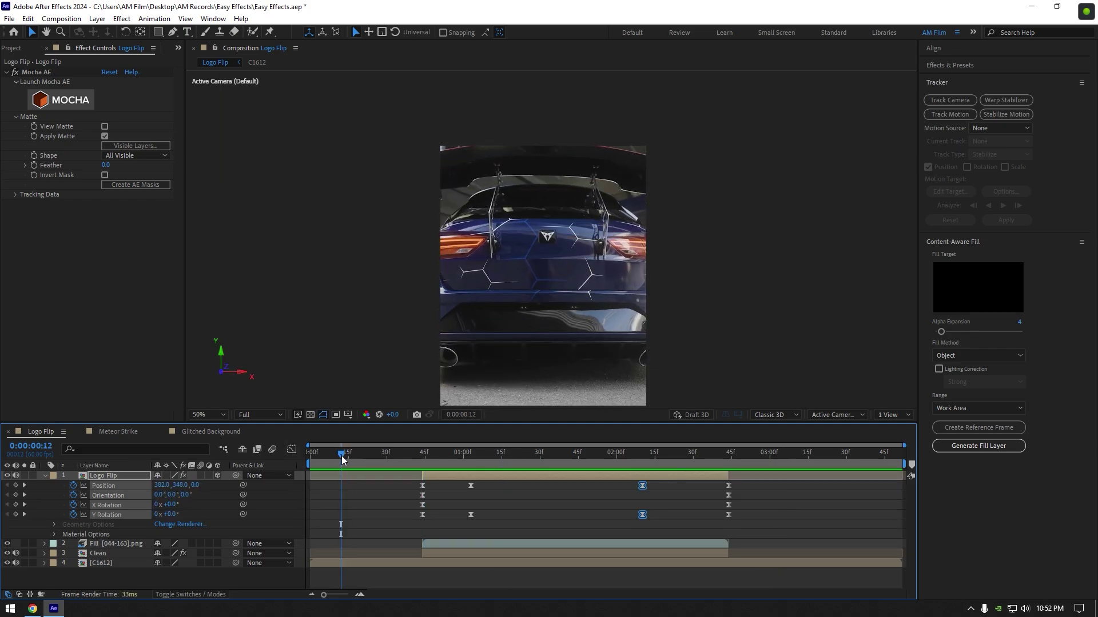
key(space)
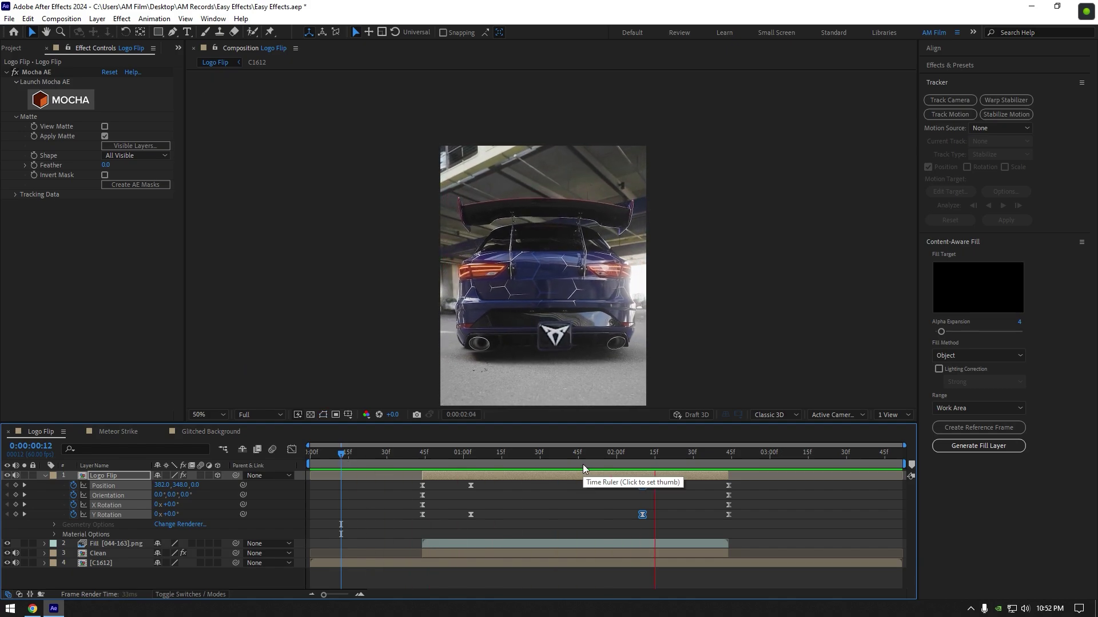
drag(591, 461, 441, 459)
click(410, 461)
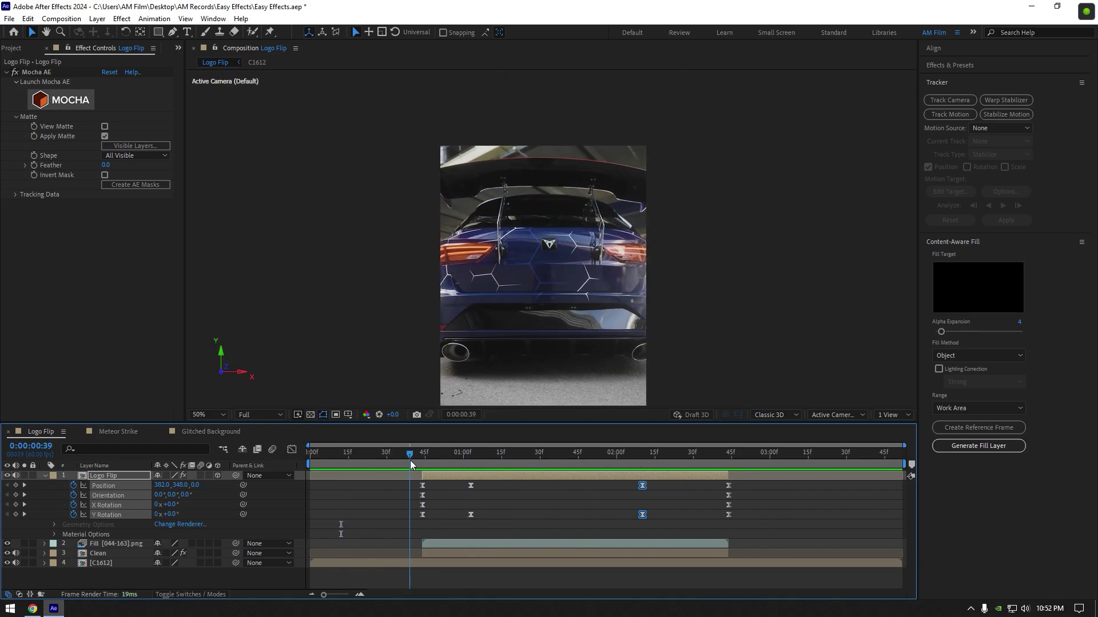
Compress all Logo Flip keyframes proportionally so the last ones fall at about 0:00:01:50, and preview the faster flip.
drag(740, 485, 417, 523)
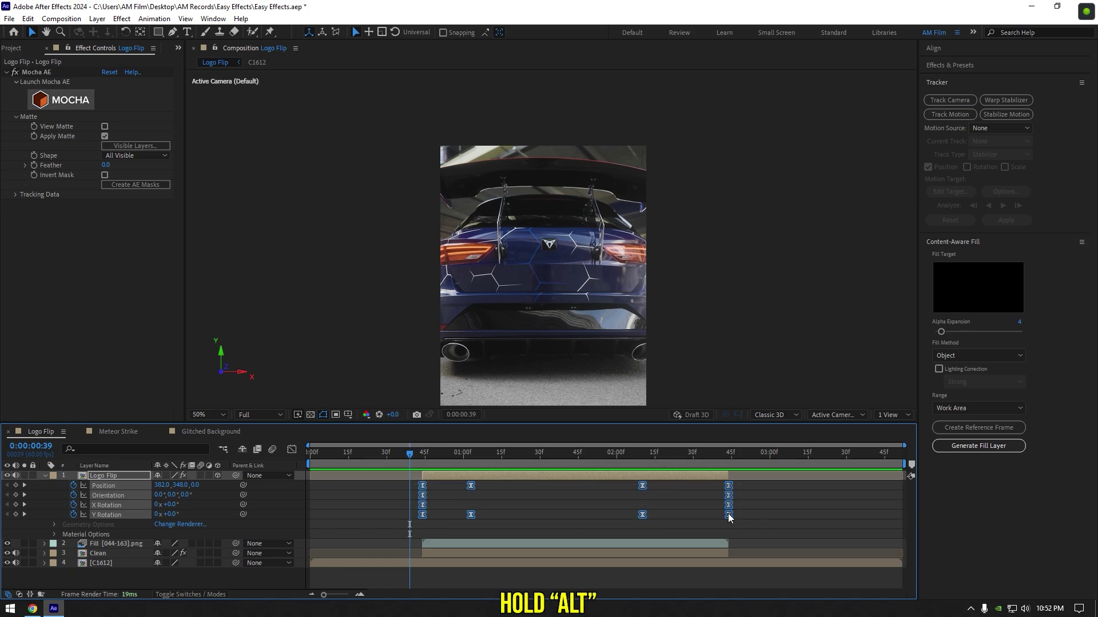
drag(728, 513, 591, 515)
drag(420, 460, 393, 453)
key(space)
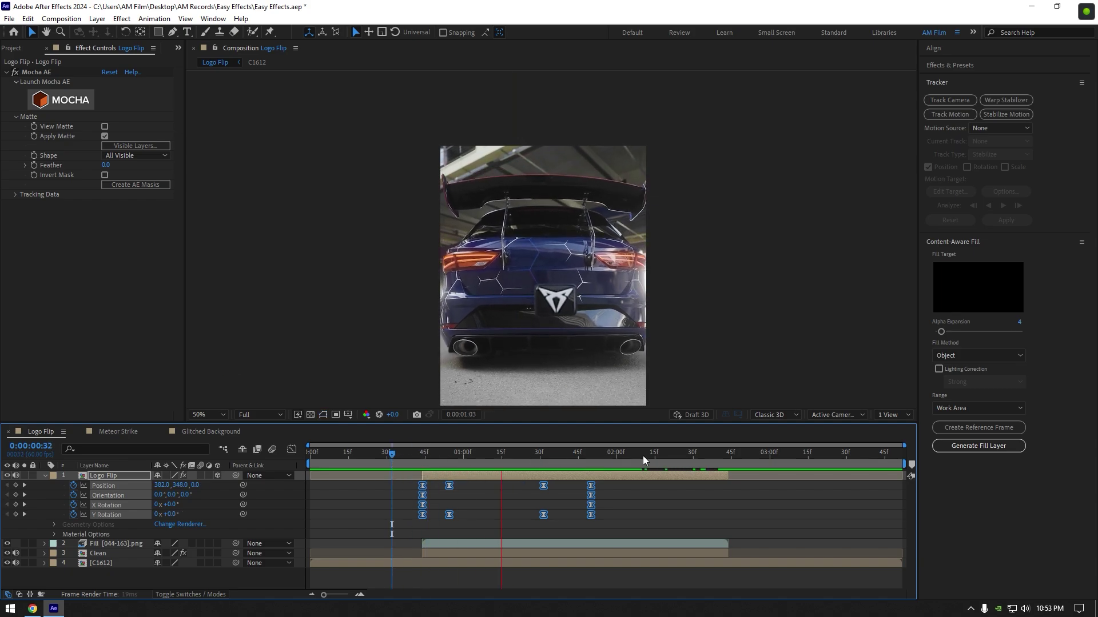
key(space)
Collapse the Logo Flip properties and apply the Saber effect to that layer.
drag(558, 462, 422, 461)
key(u)
key(.)
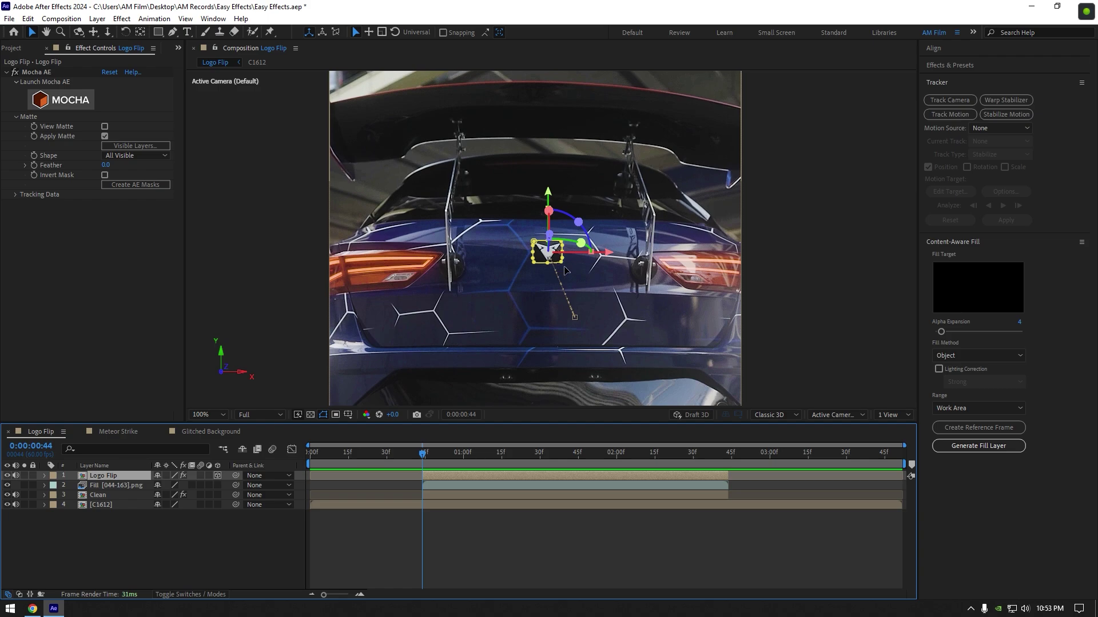
drag(436, 458, 446, 458)
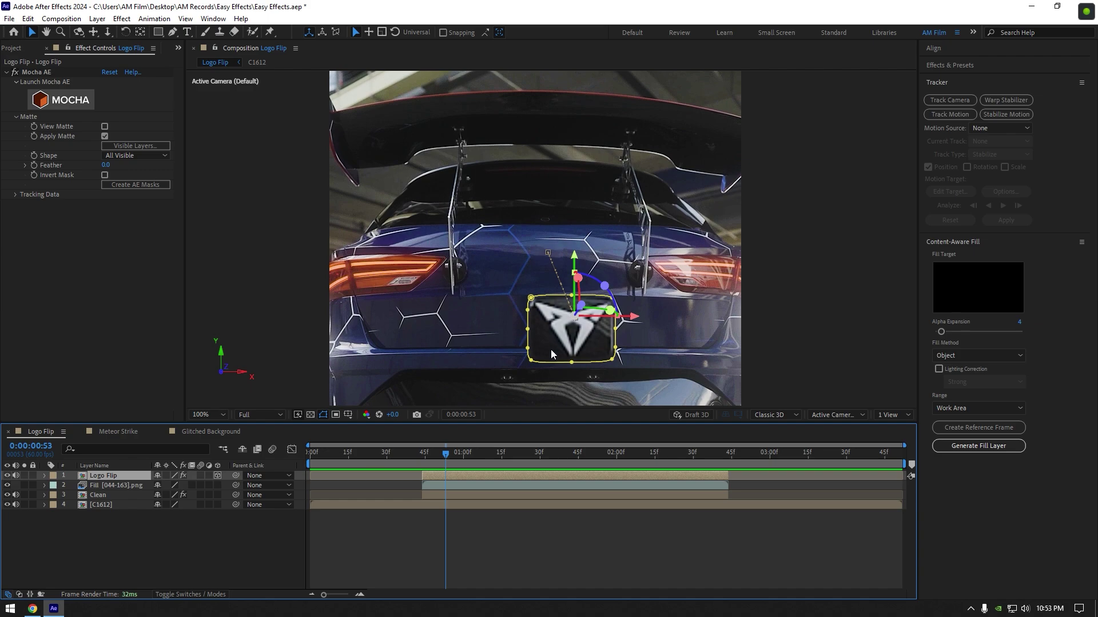
key(ctrl+space)
text(saber)
key(Return)
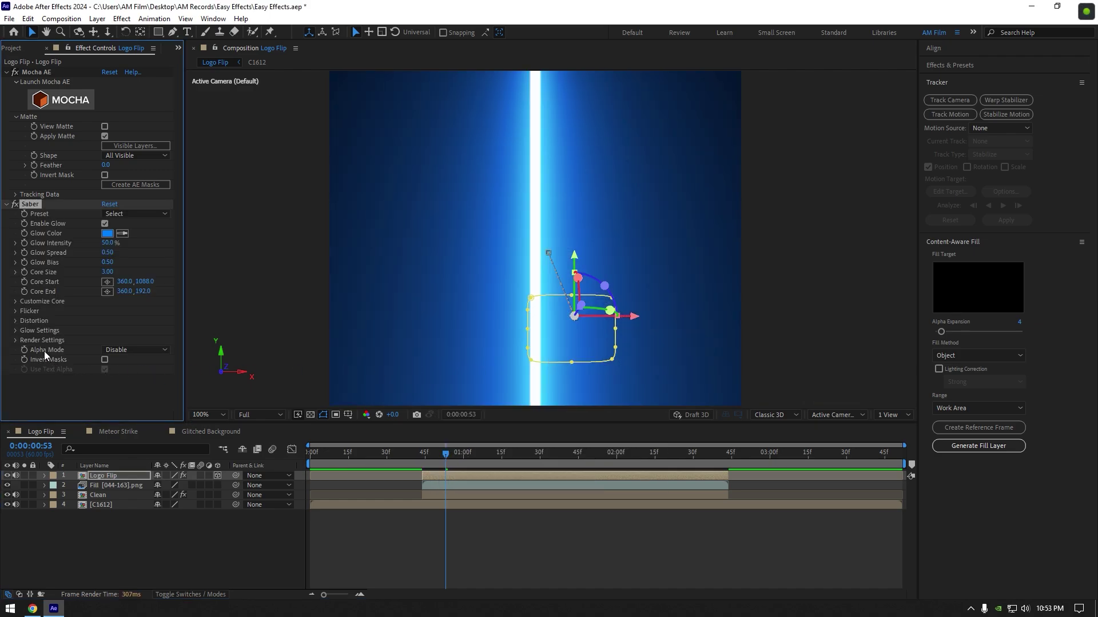
Set Saber's Composite Settings to Add and its Core Type to Layer Masks, checking the glow around the moving badge.
click(15, 340)
click(132, 415)
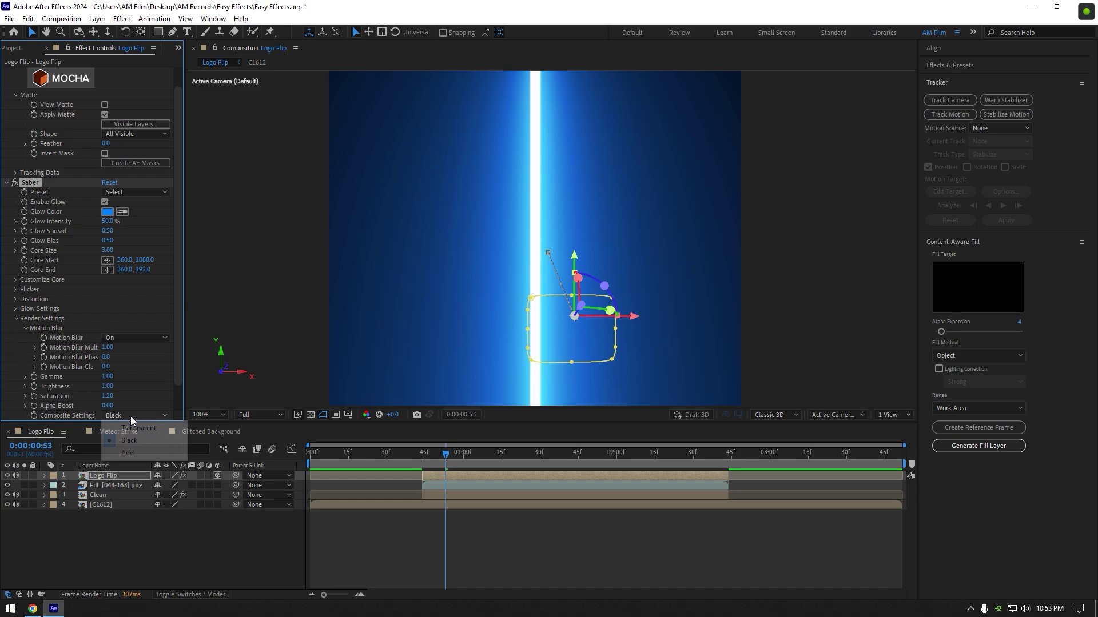
click(135, 453)
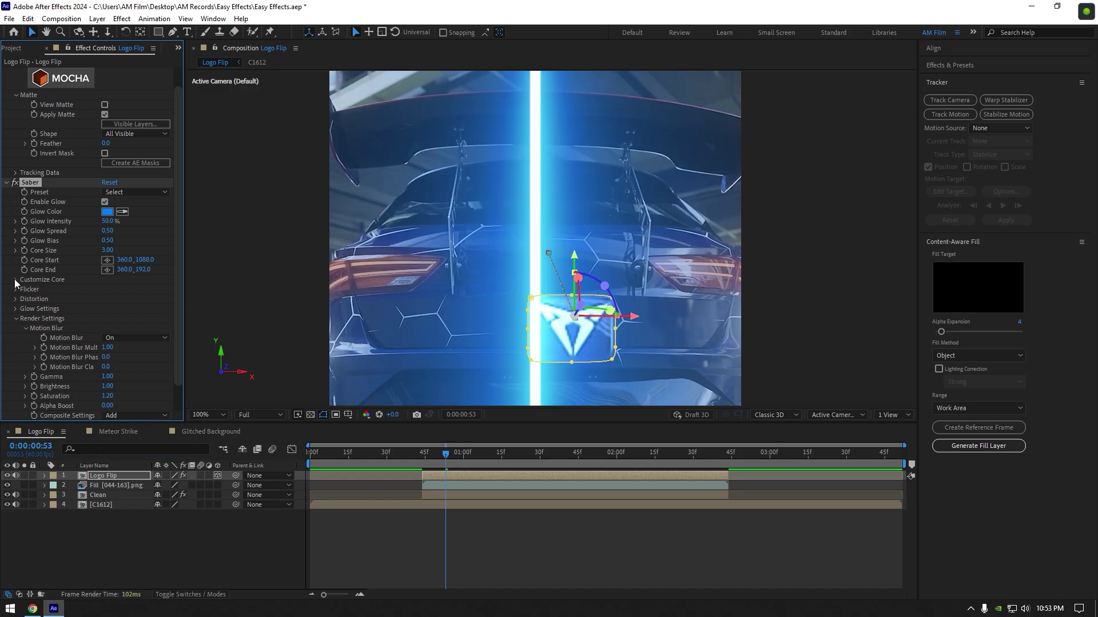
click(15, 280)
click(128, 292)
click(136, 311)
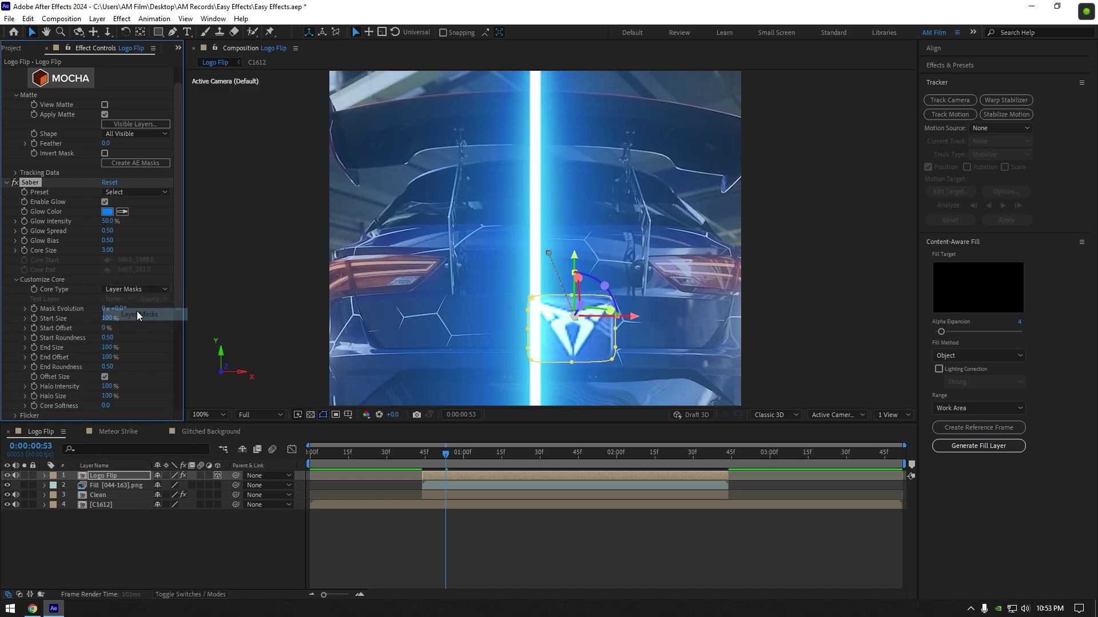
drag(427, 453, 452, 455)
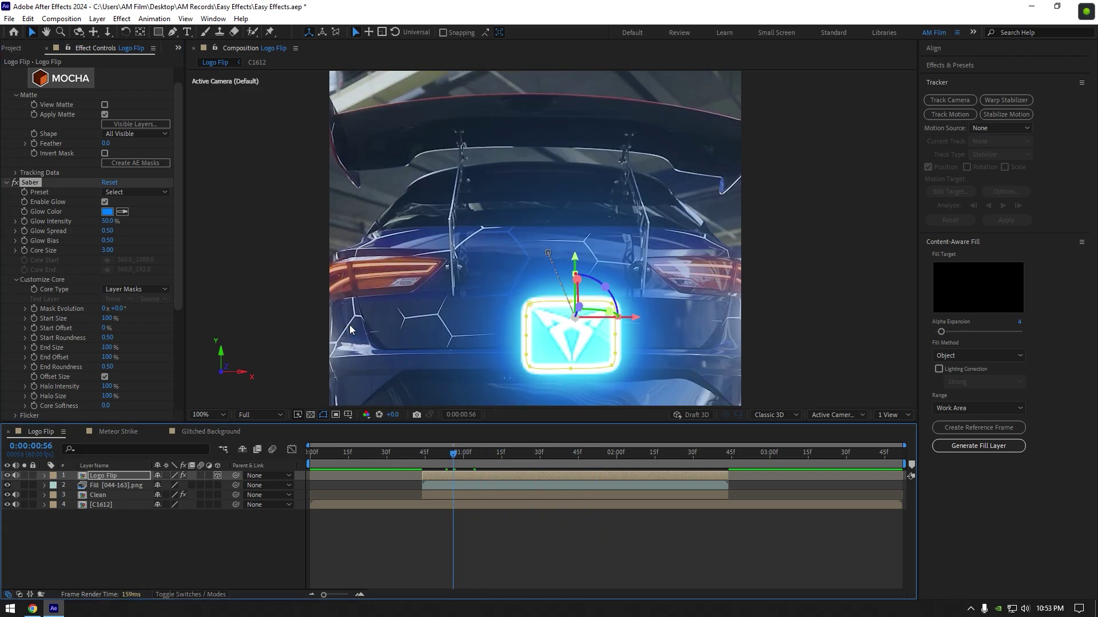
Choose the Energize preset for Saber and change its glow color to cyan.
click(154, 196)
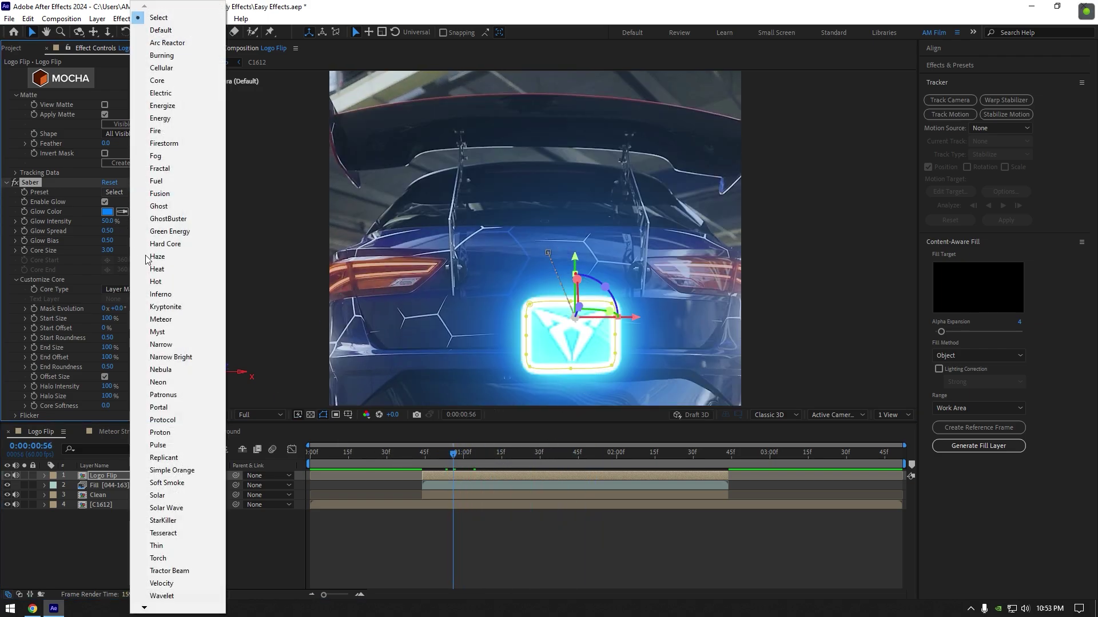
click(166, 105)
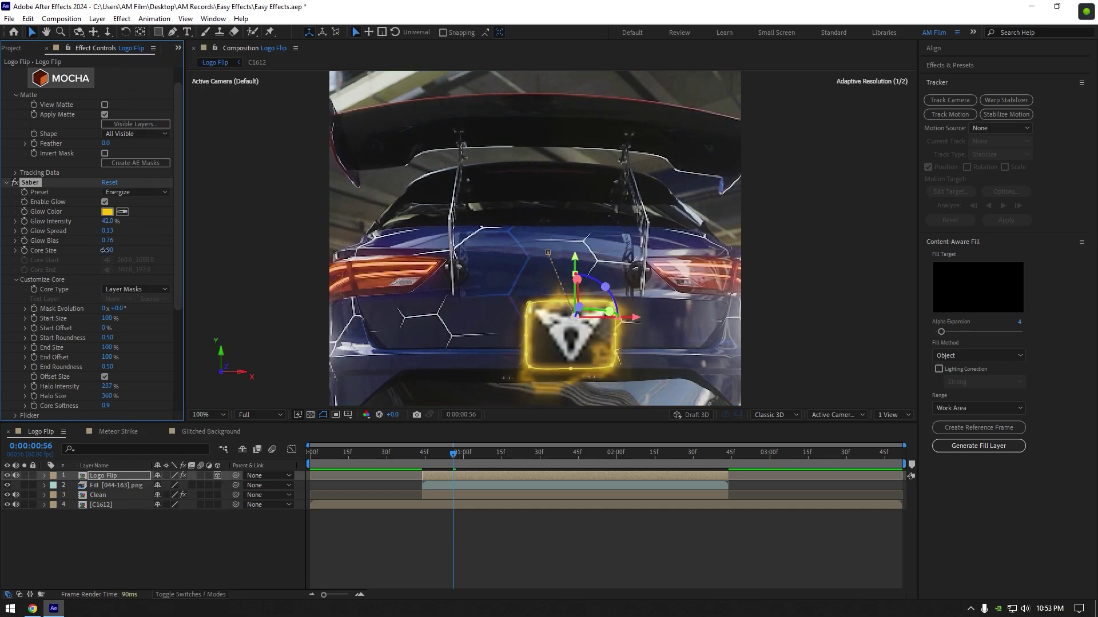
scroll(171, 271, down, 4)
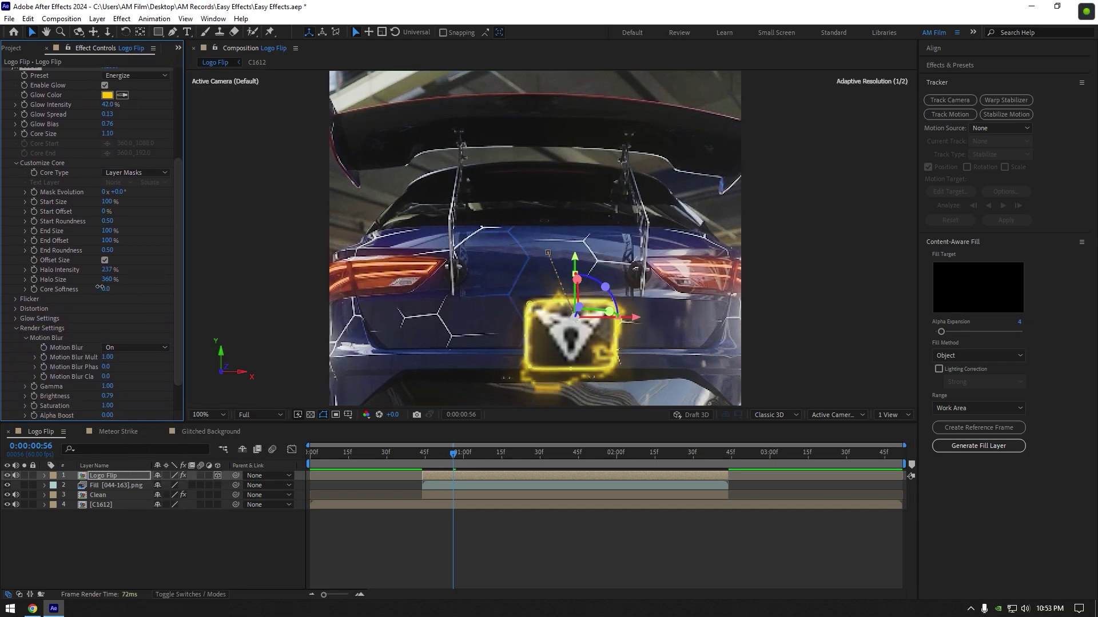
drag(179, 301, 179, 210)
click(106, 233)
click(532, 382)
click(622, 311)
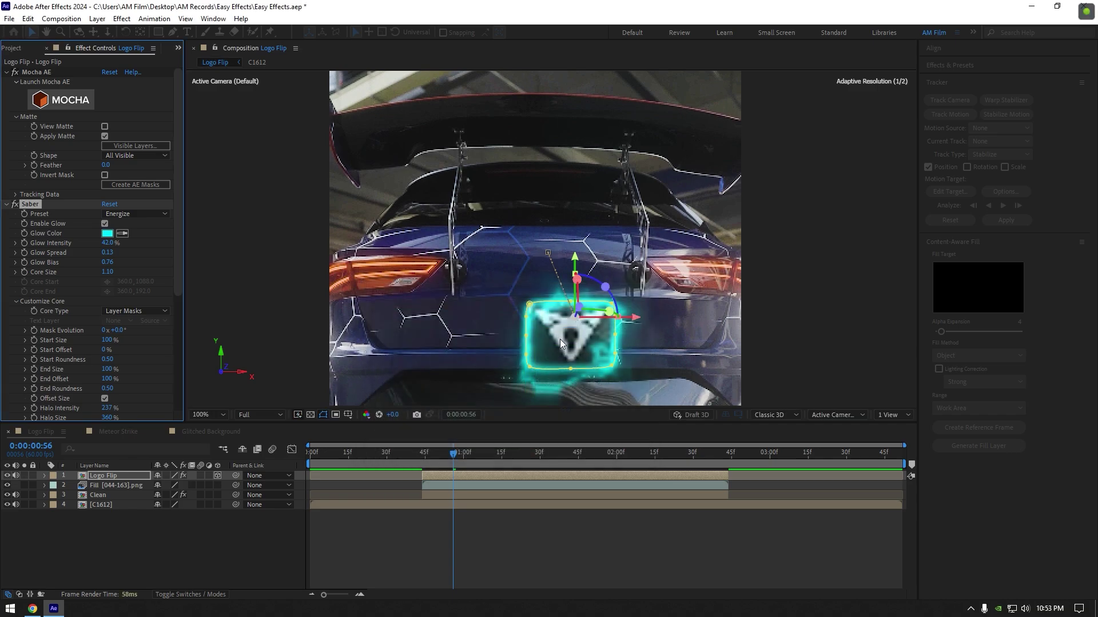
Animate Saber's End Offset from 0% at 0:00:00:44 to 100% at 0:00:00:52.
drag(453, 453, 423, 453)
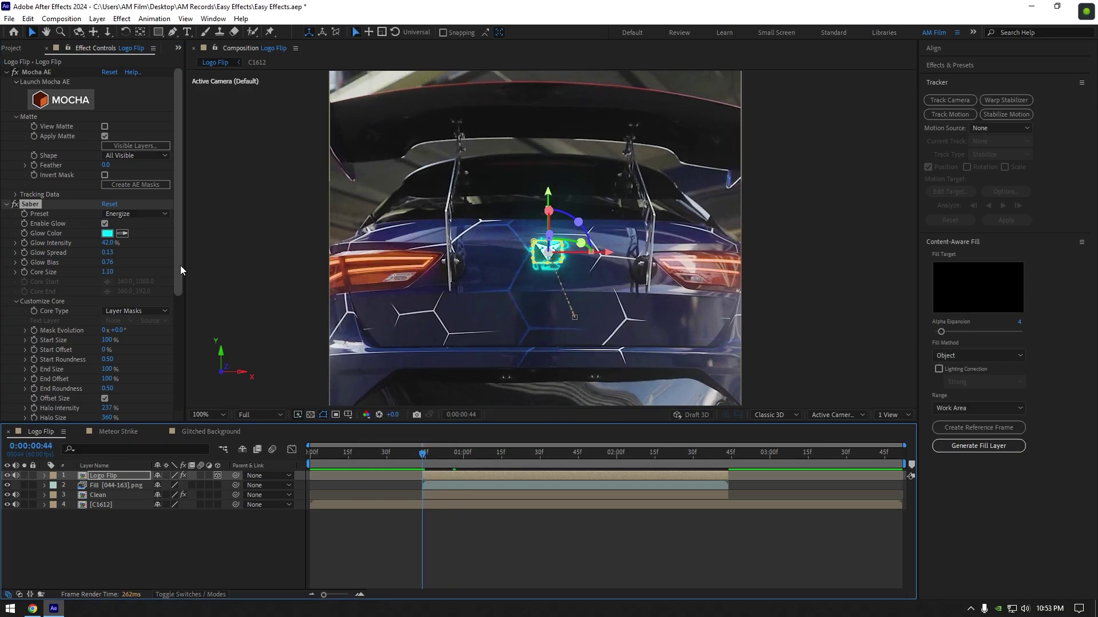
scroll(173, 312, down, 2)
scroll(174, 312, down, 2)
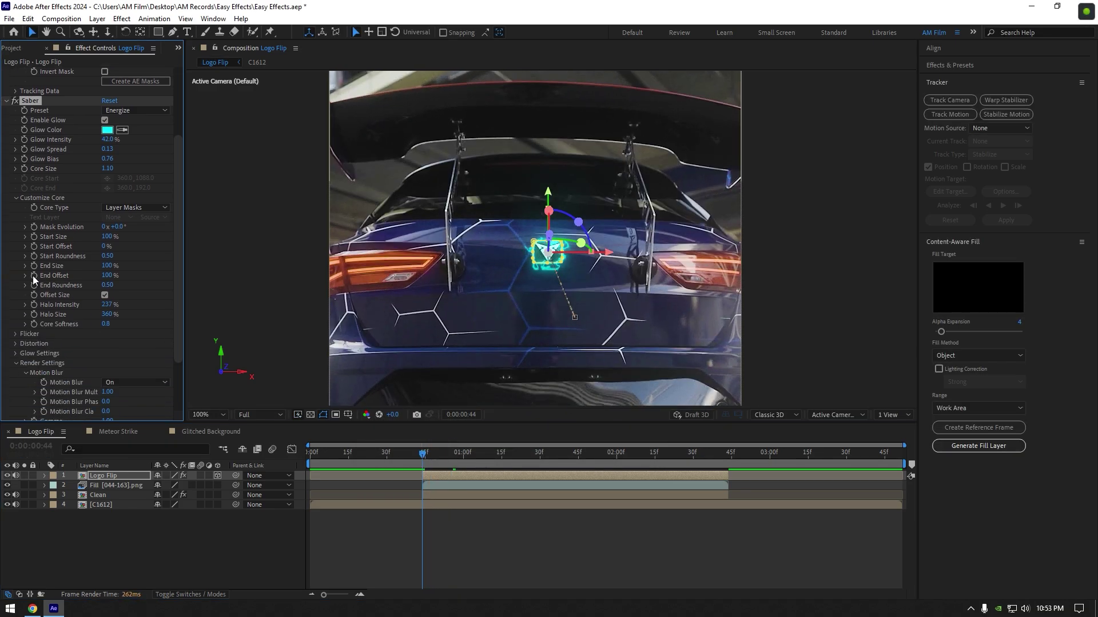
click(108, 276)
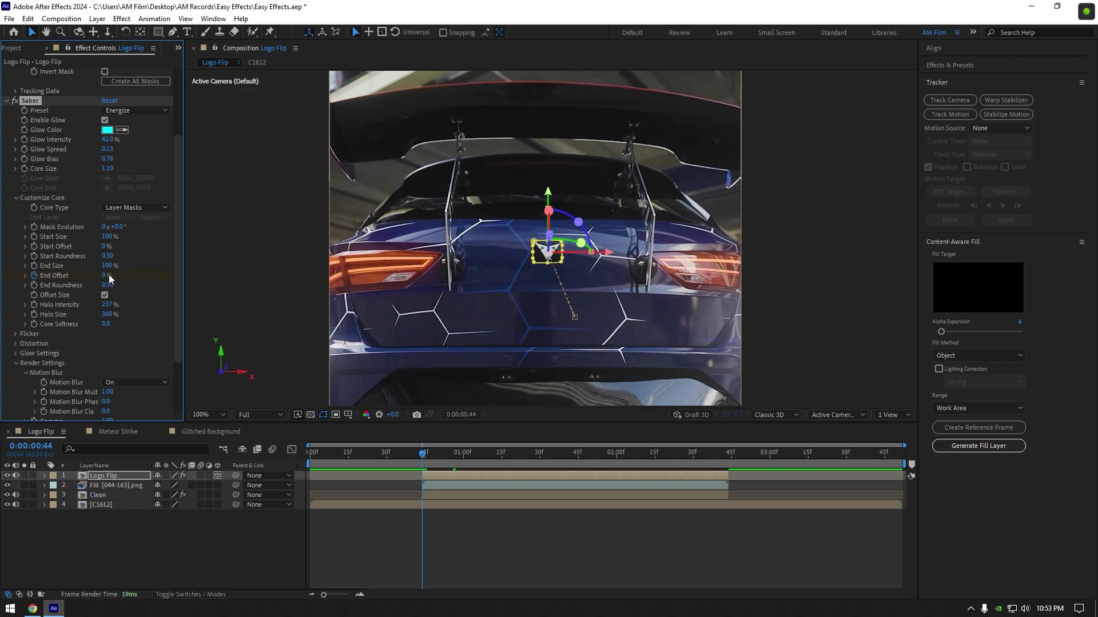
drag(423, 454, 443, 455)
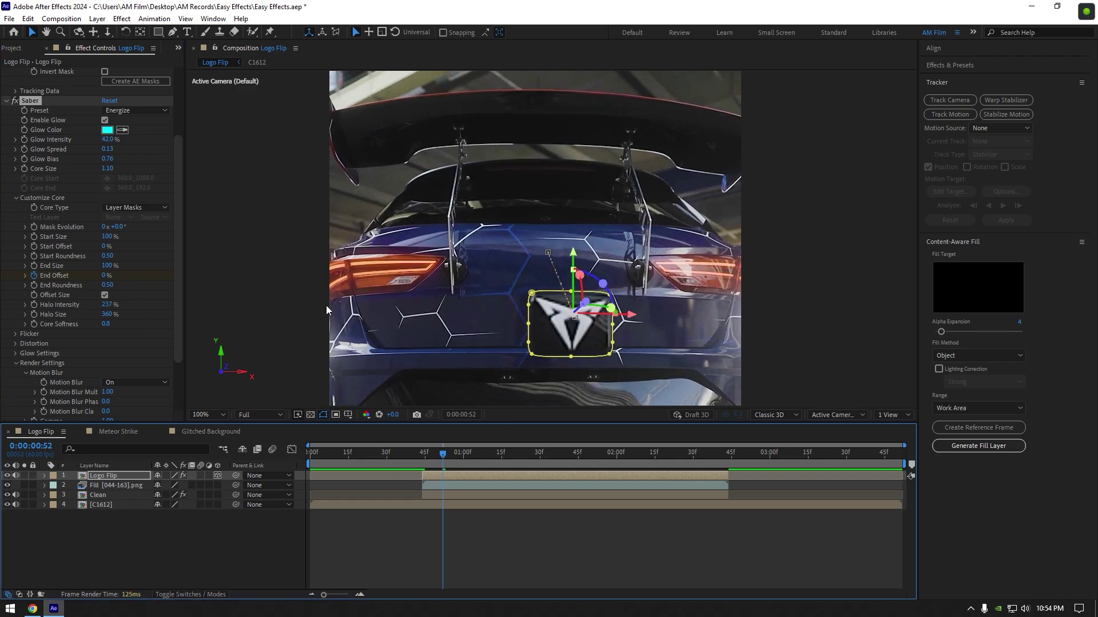
drag(107, 277, 297, 276)
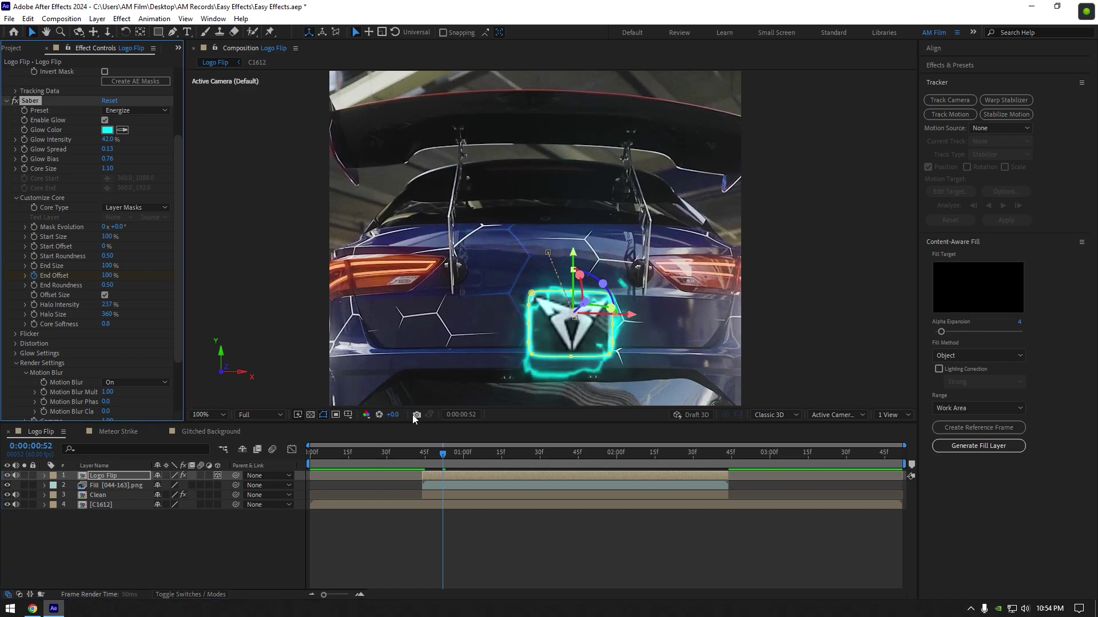
Animate Saber's Start Offset from 0% at 0:00:01:35 to 100% at 0:00:01:50 and preview the logo flip.
drag(443, 455, 554, 462)
click(35, 247)
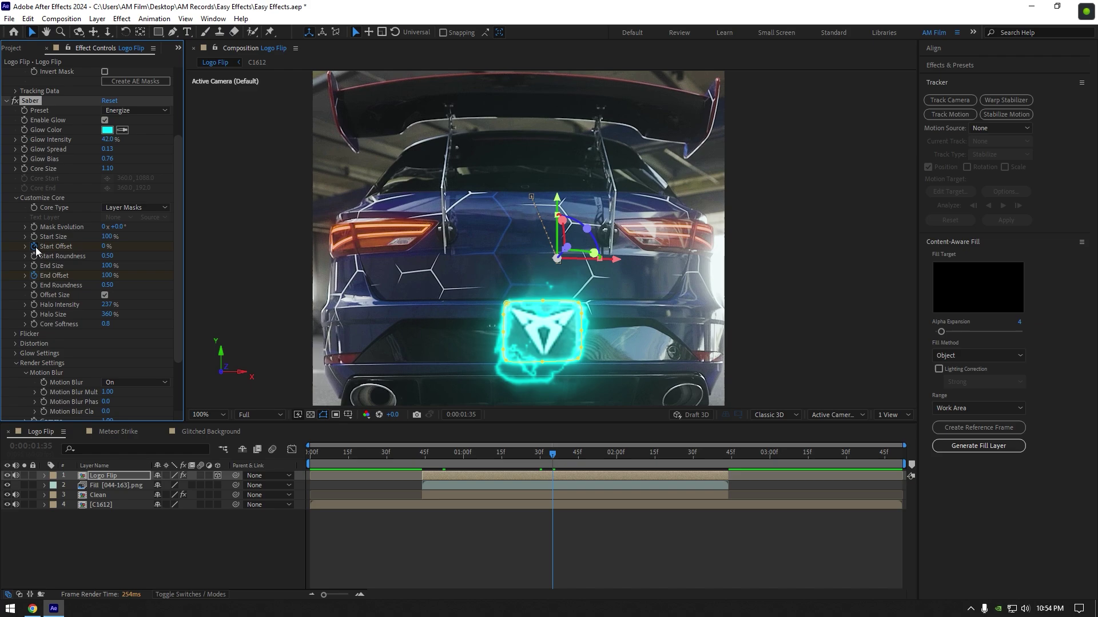
drag(541, 456, 590, 457)
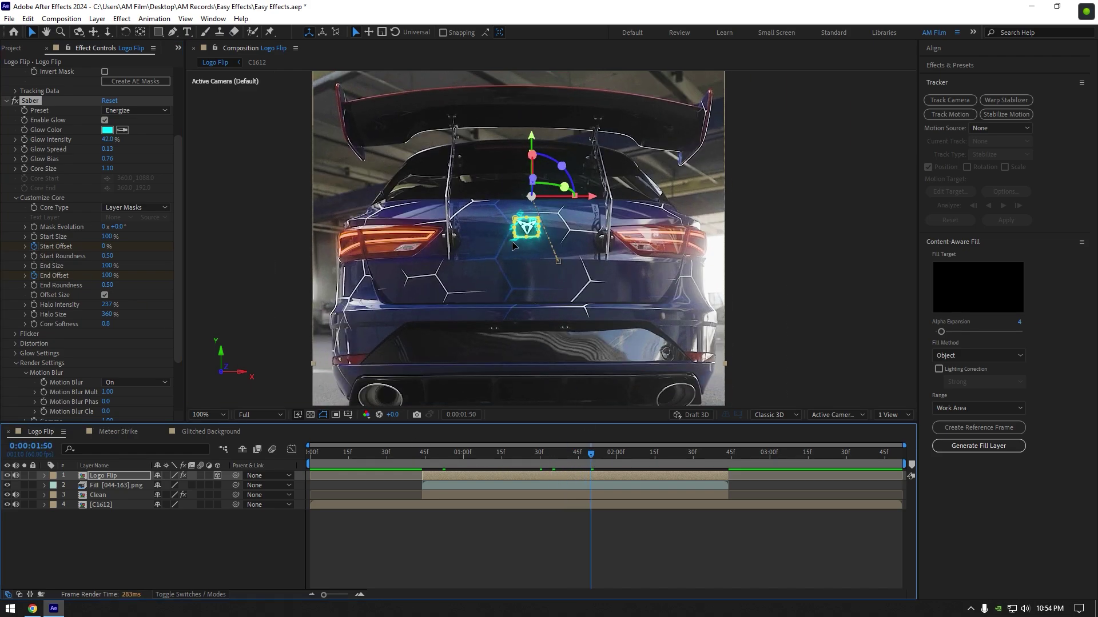
click(103, 246)
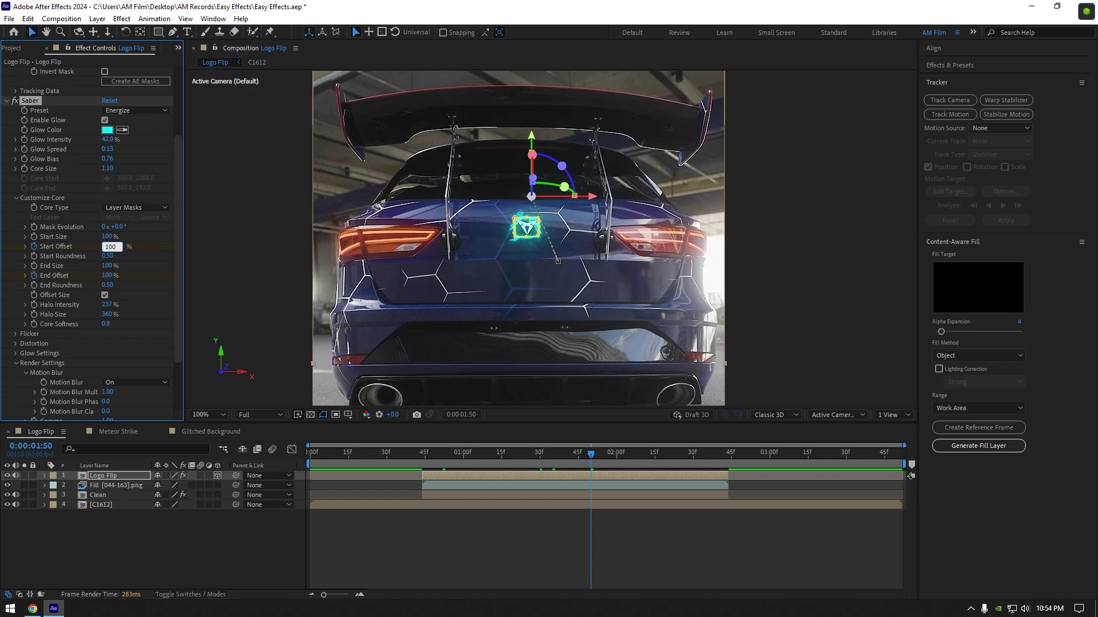
drag(425, 454, 408, 456)
key(space)
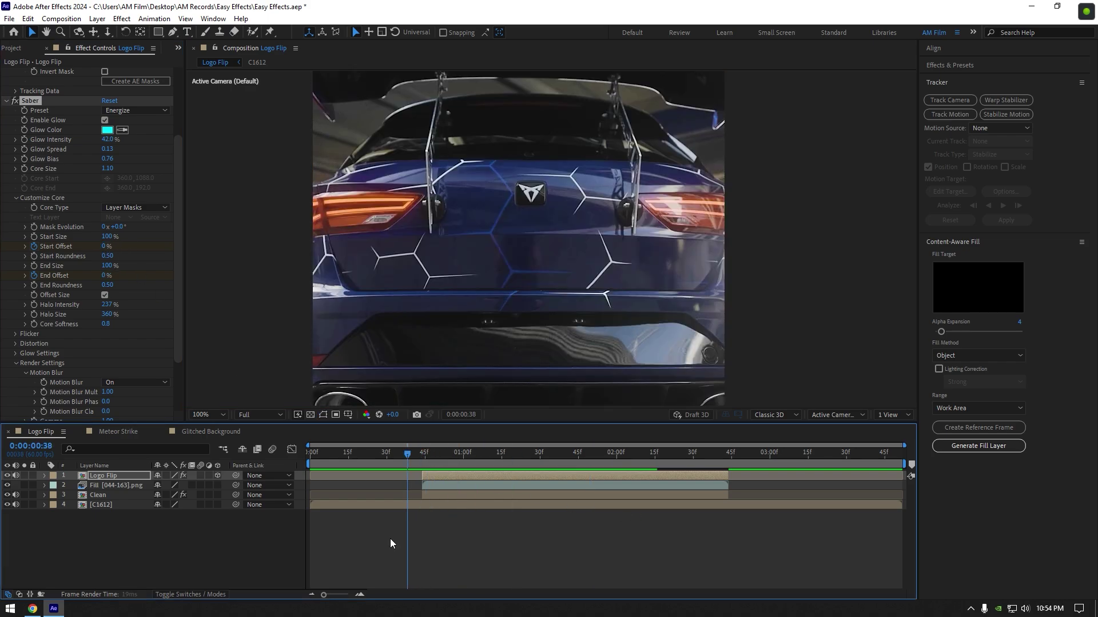
key(space)
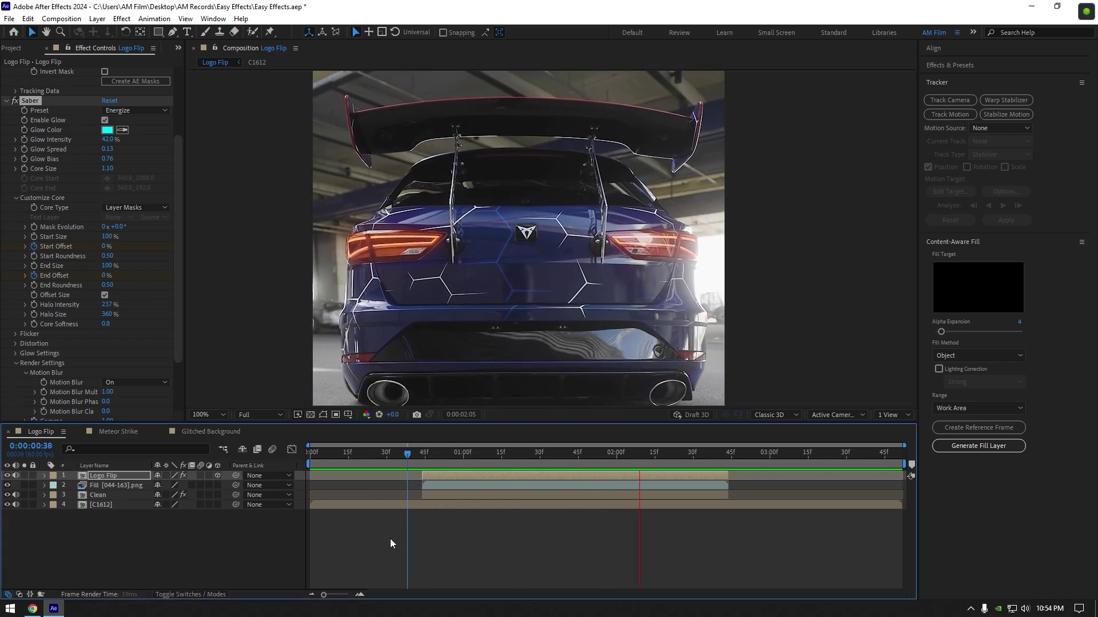
key(space)
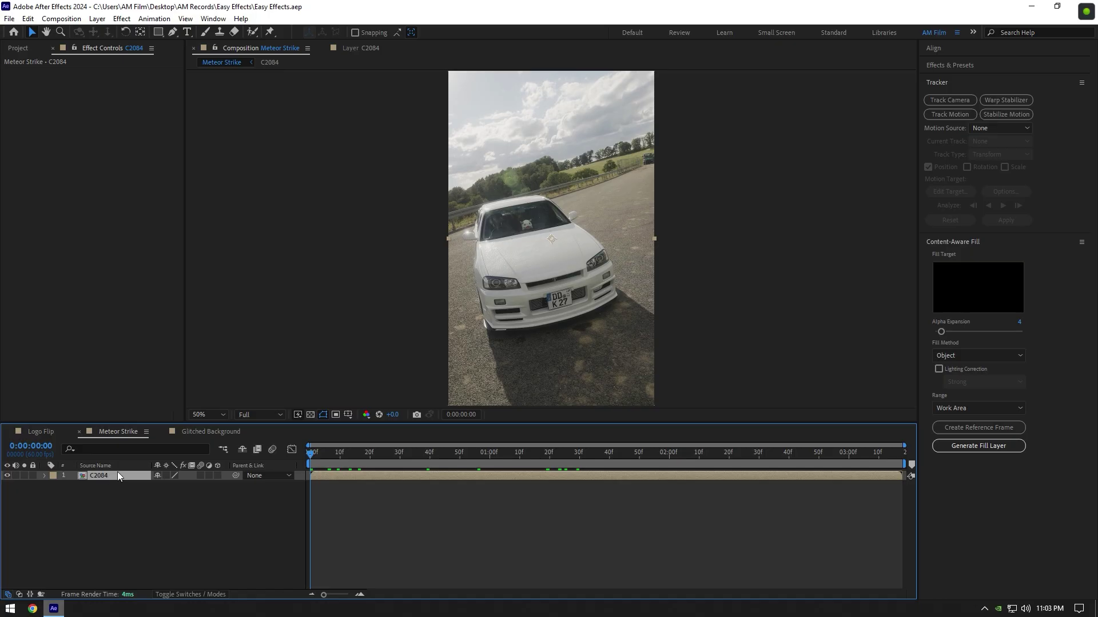
Camera-track the C2084 layer with Detailed Analysis and create a camera and a hidden solid from a track point behind the car at 0:00:01:03.
click(949, 100)
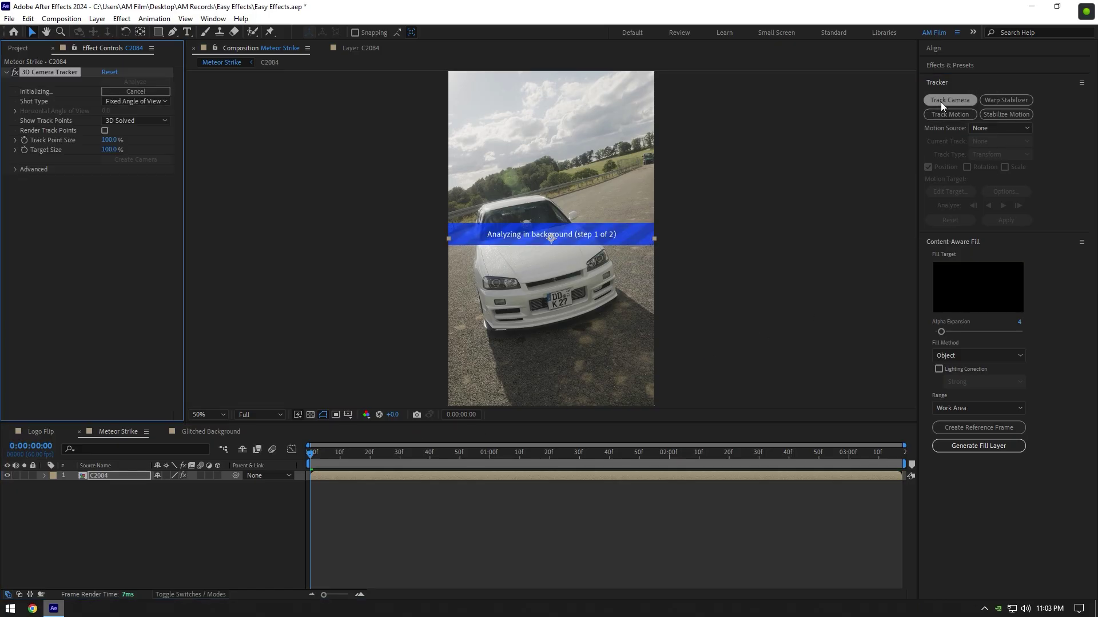
click(16, 169)
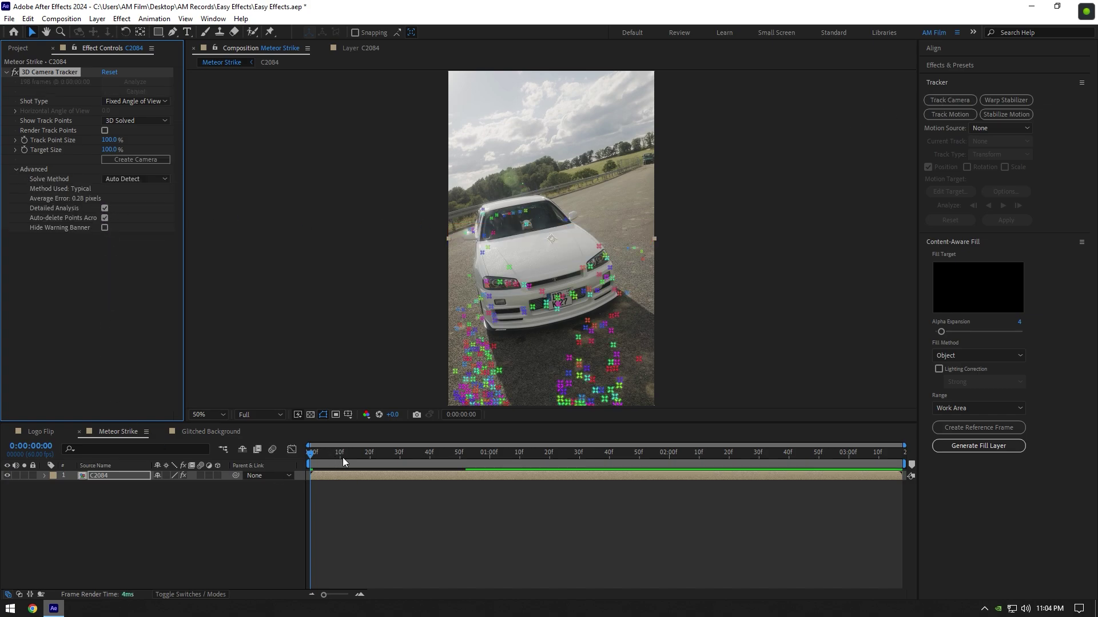
drag(343, 462, 499, 453)
click(498, 179)
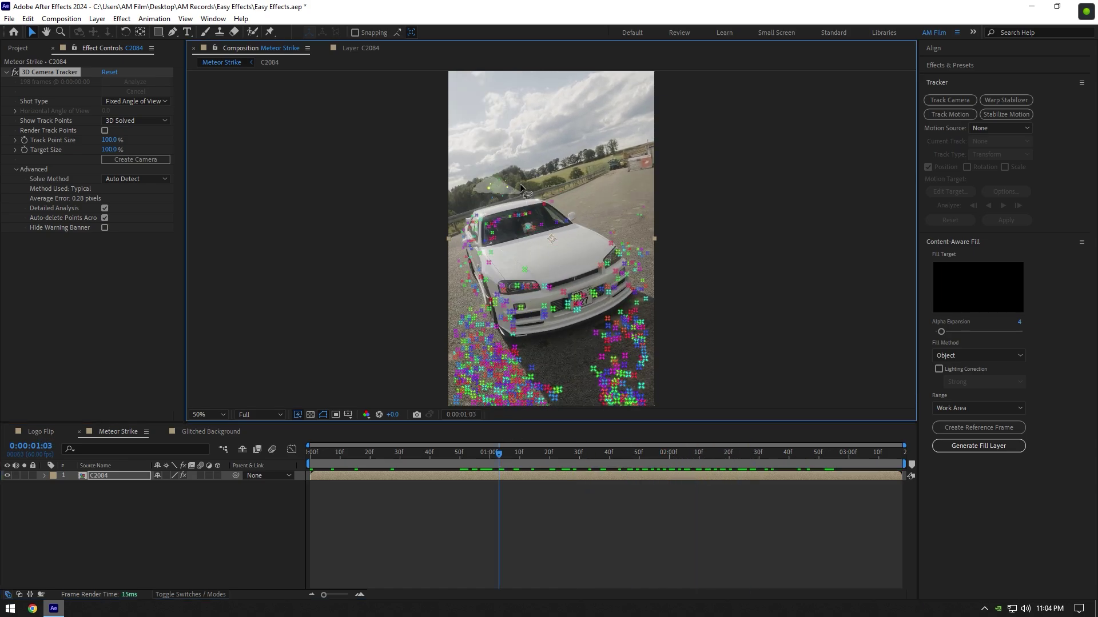
right_click(497, 184)
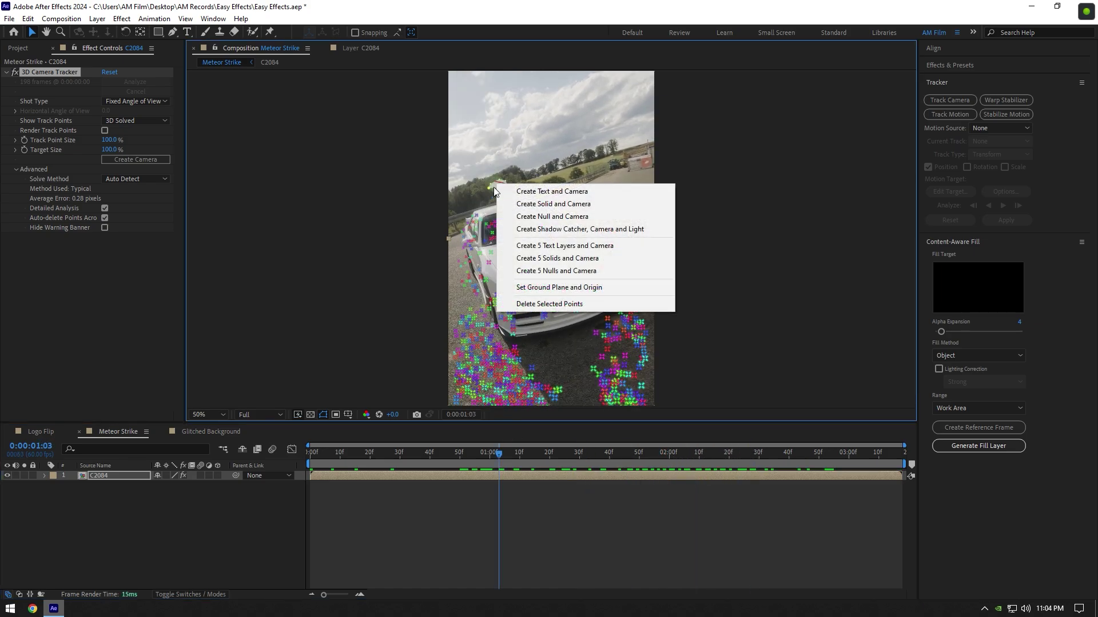
click(552, 204)
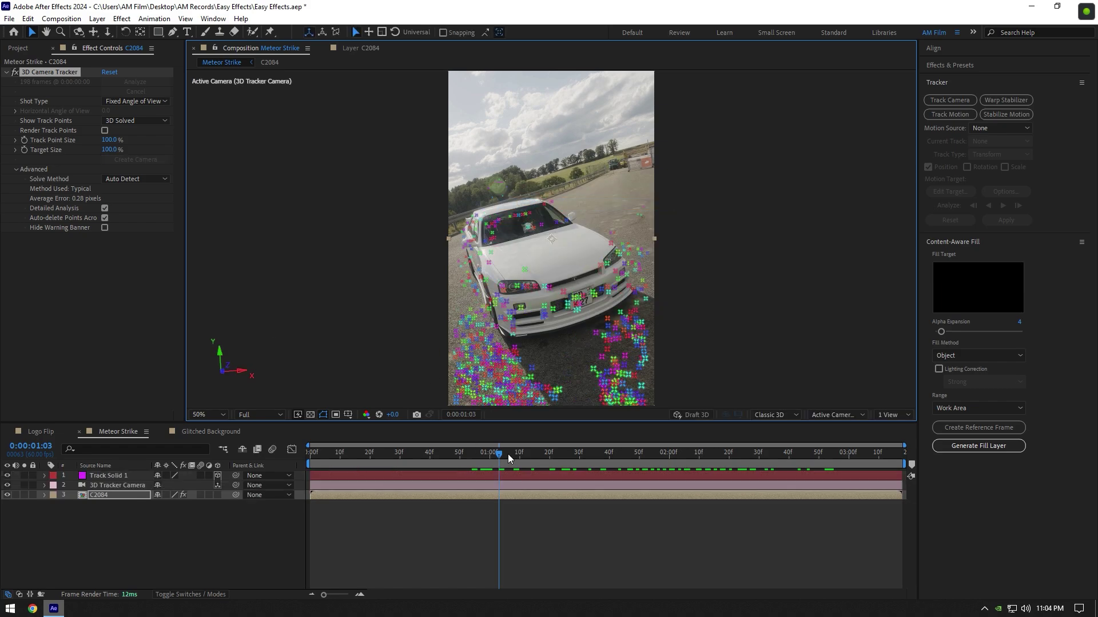
drag(508, 454, 298, 483)
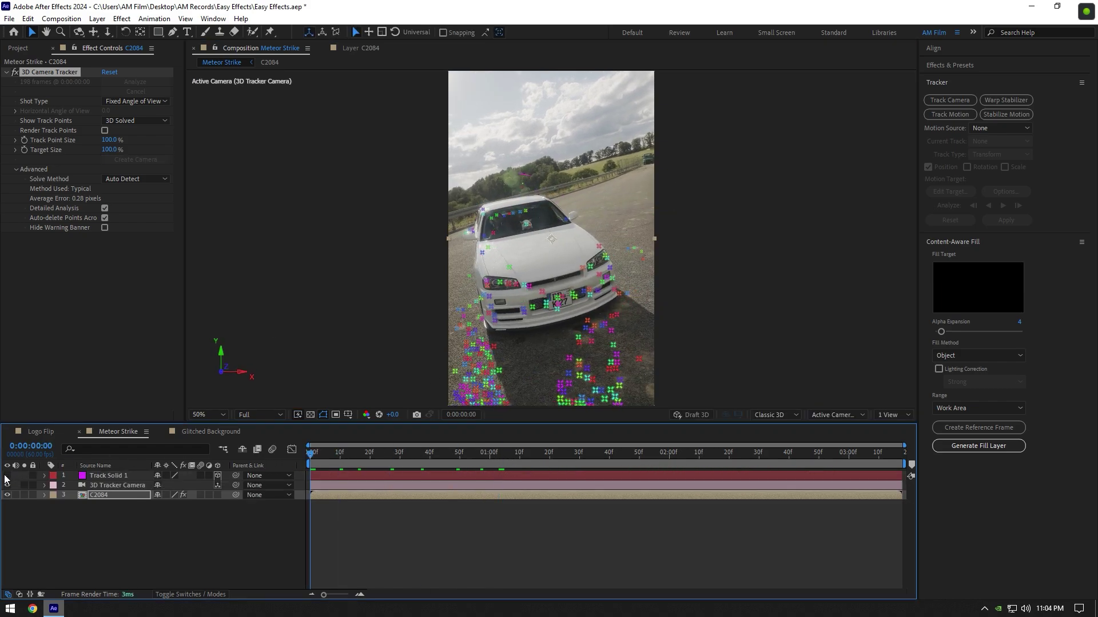
Add Meteor Fly By 2.mov as the top layer of Meteor Strike and move it up toward the trees behind the car.
click(21, 49)
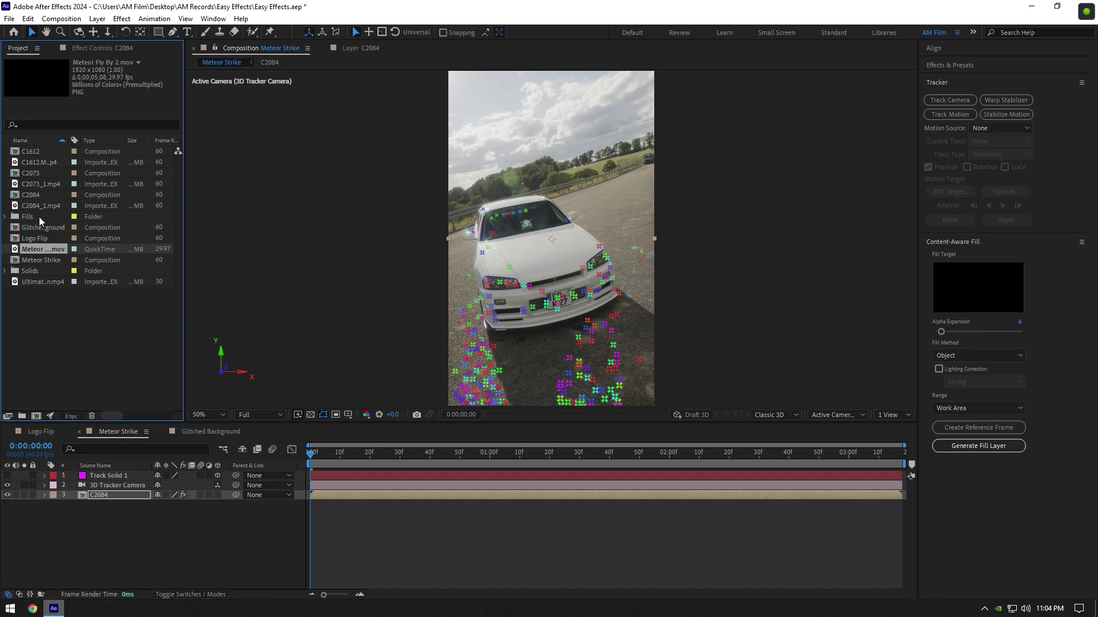
drag(104, 468, 103, 473)
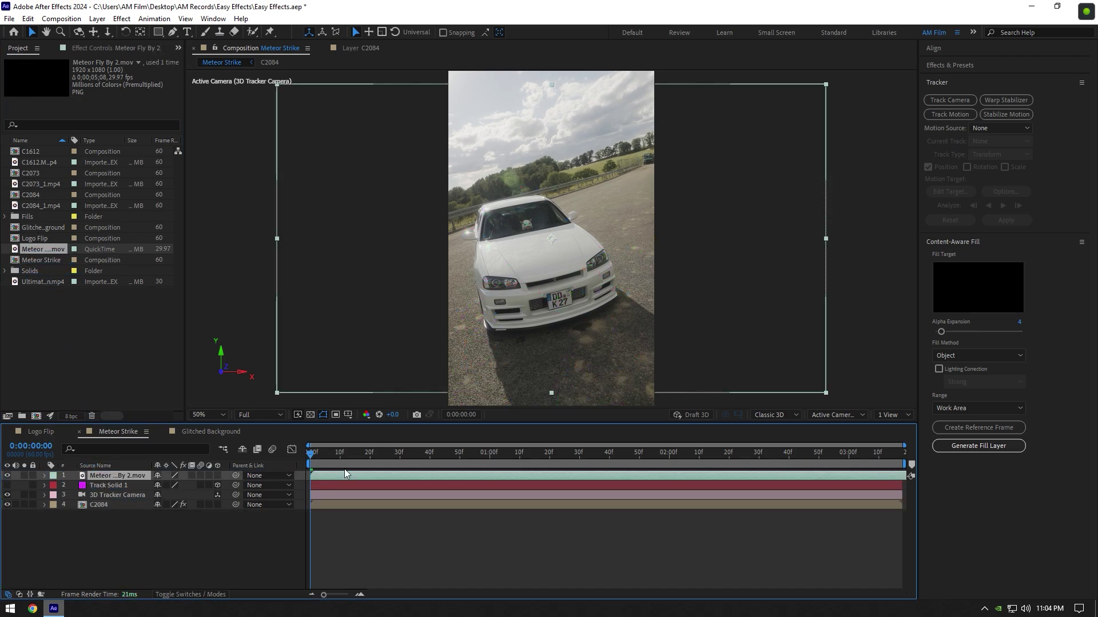
drag(473, 453, 669, 453)
click(542, 252)
drag(750, 454, 591, 454)
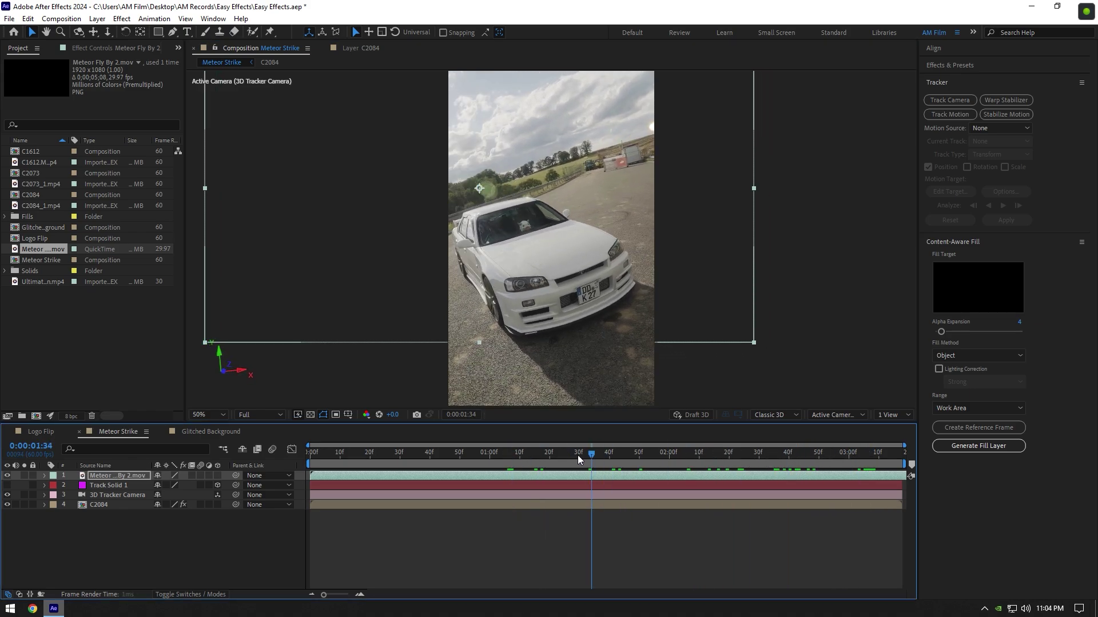
Set the meteor layer's Time Stretch factor to 60 and check the flight timing.
right_click(520, 476)
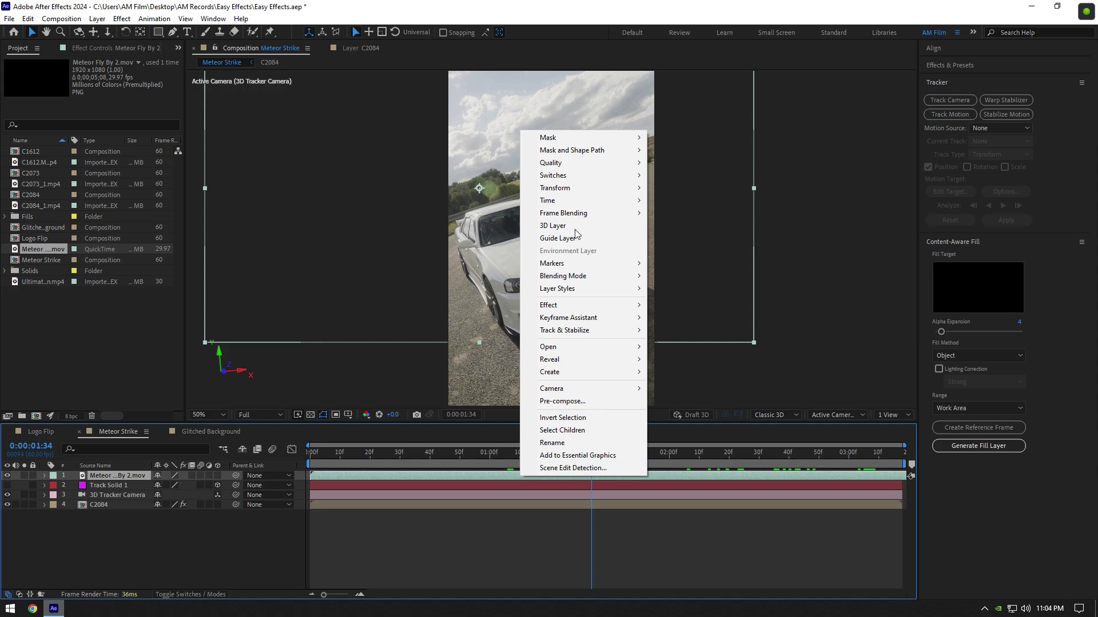
mouse_move(605, 201)
click(684, 226)
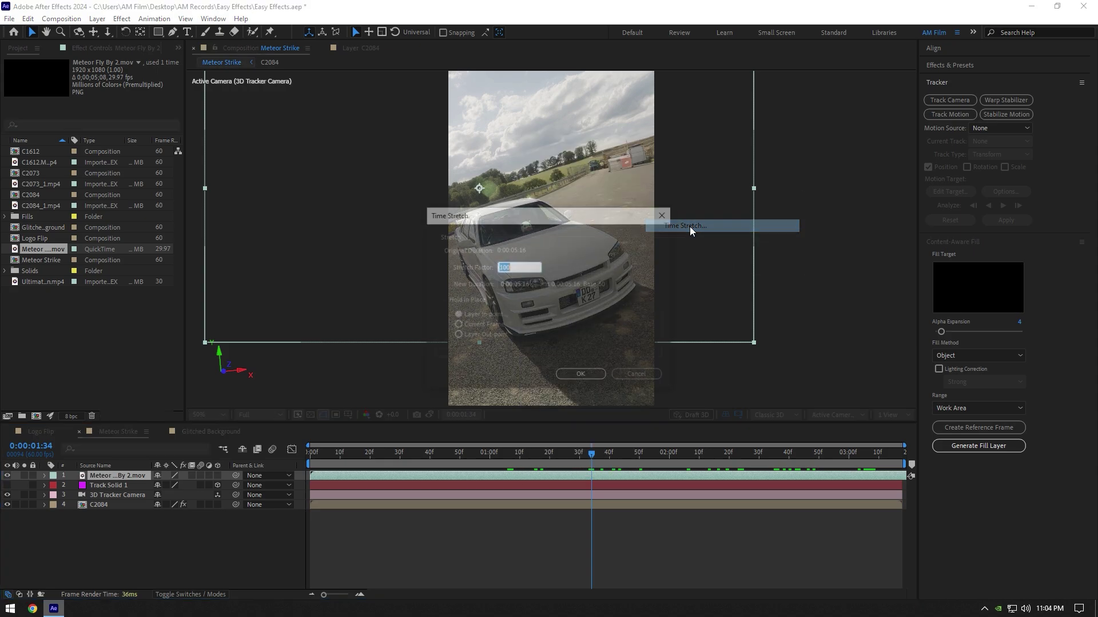
text(60)
key(Return)
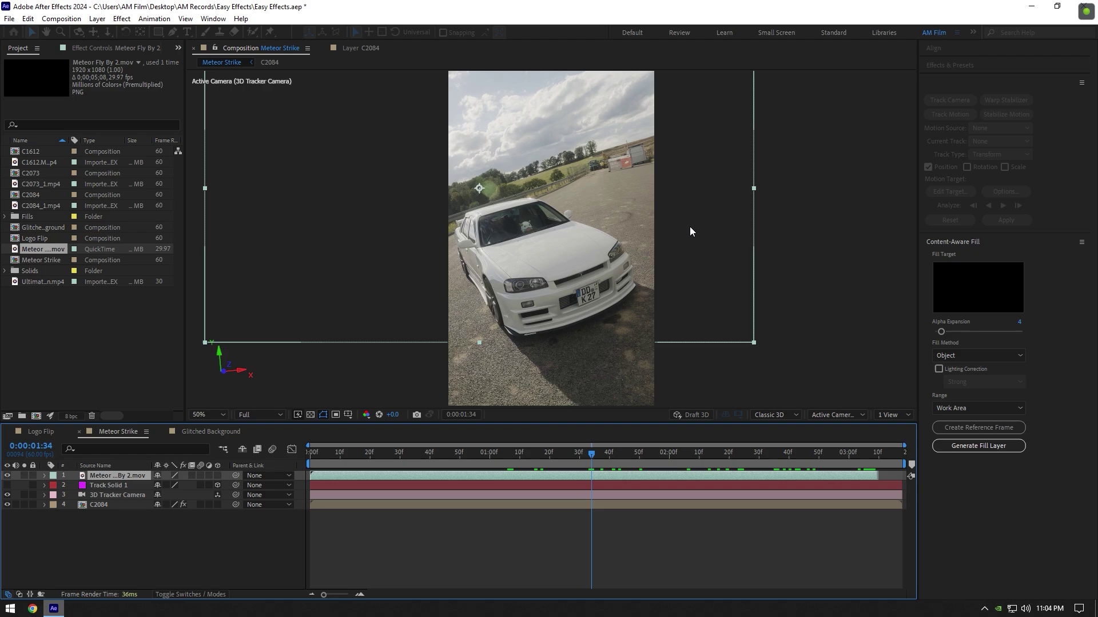
click(319, 453)
drag(319, 453, 583, 439)
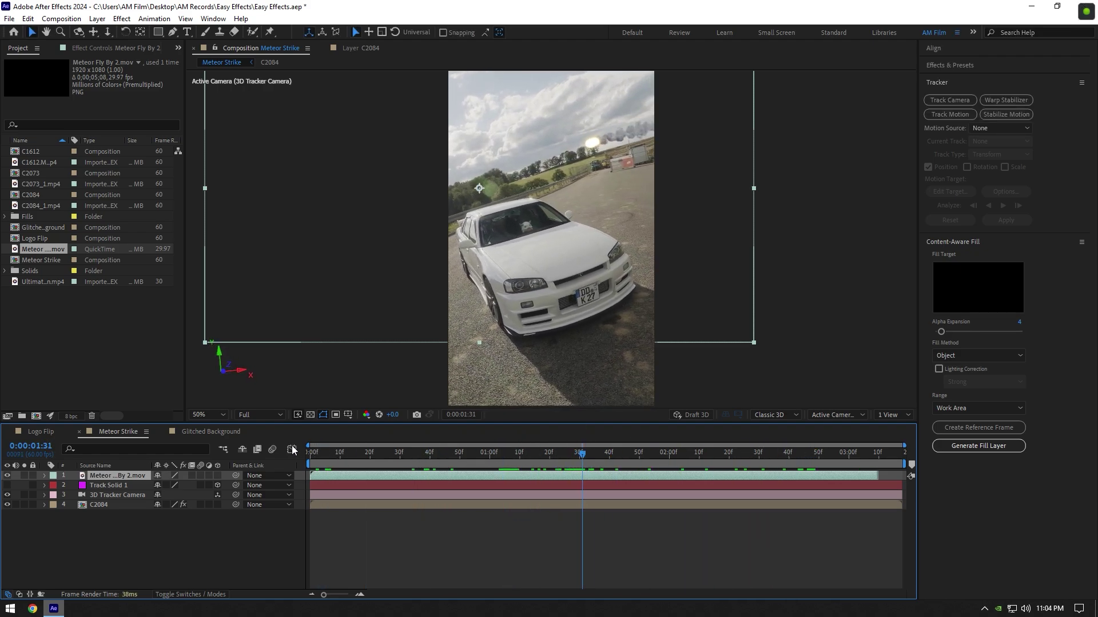
Parent the meteor layer to Track Solid 1 as a 3D layer and scale it to 1484%.
drag(235, 476, 119, 485)
click(218, 476)
drag(592, 455, 370, 459)
key(s)
drag(174, 487, 772, 337)
Rotate and position the meteor layer in 3D so its flight path descends toward the horizon behind the car.
drag(600, 166, 538, 166)
drag(370, 454, 572, 456)
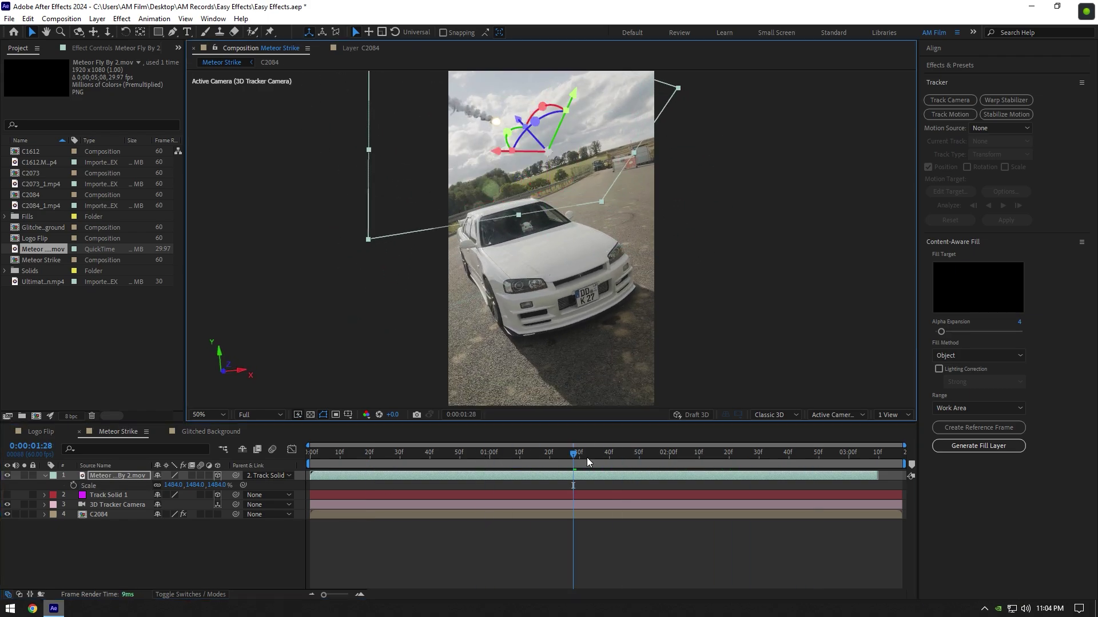
drag(488, 169, 585, 153)
drag(736, 453, 697, 465)
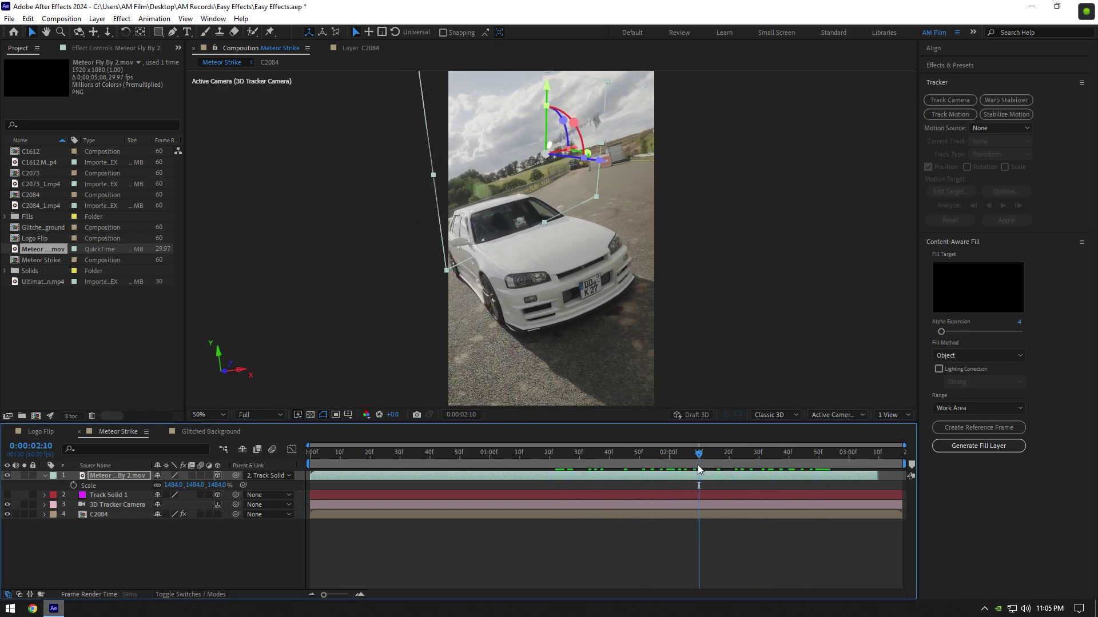
Set the meteor layer's Time Stretch factor to 40 and preview the faster flight.
right_click(556, 471)
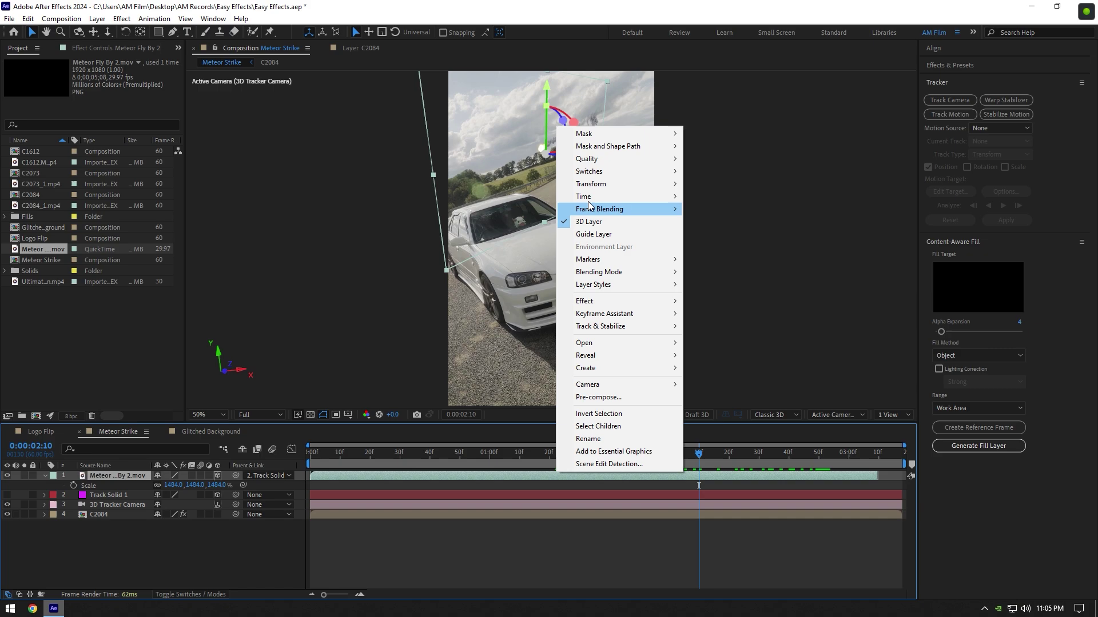
mouse_move(586, 198)
click(722, 221)
text(40)
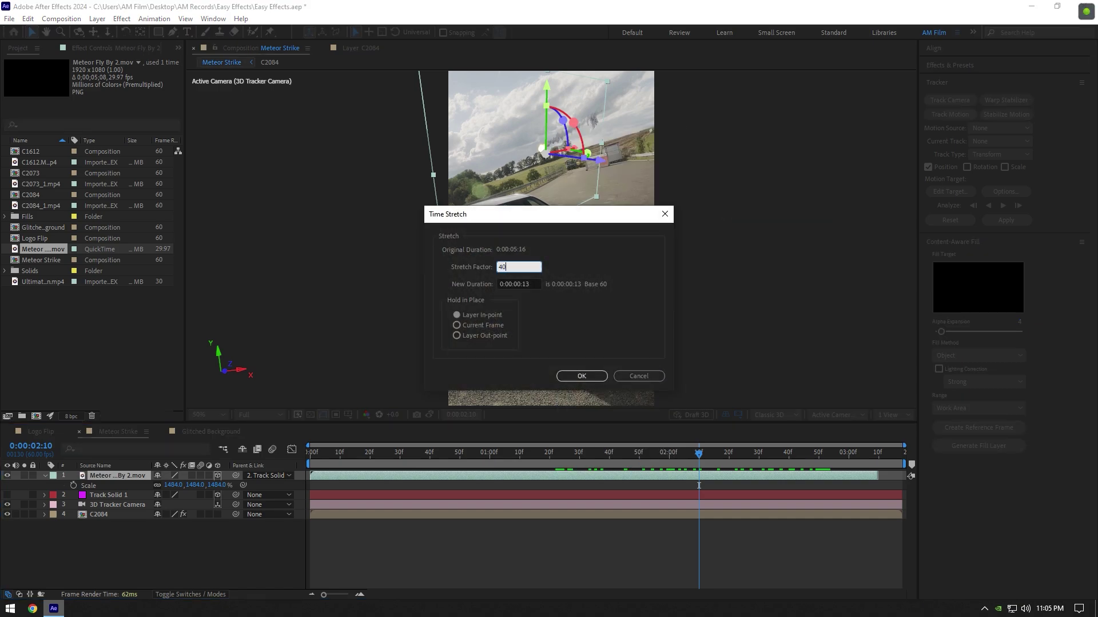
key(Return)
drag(699, 454, 339, 464)
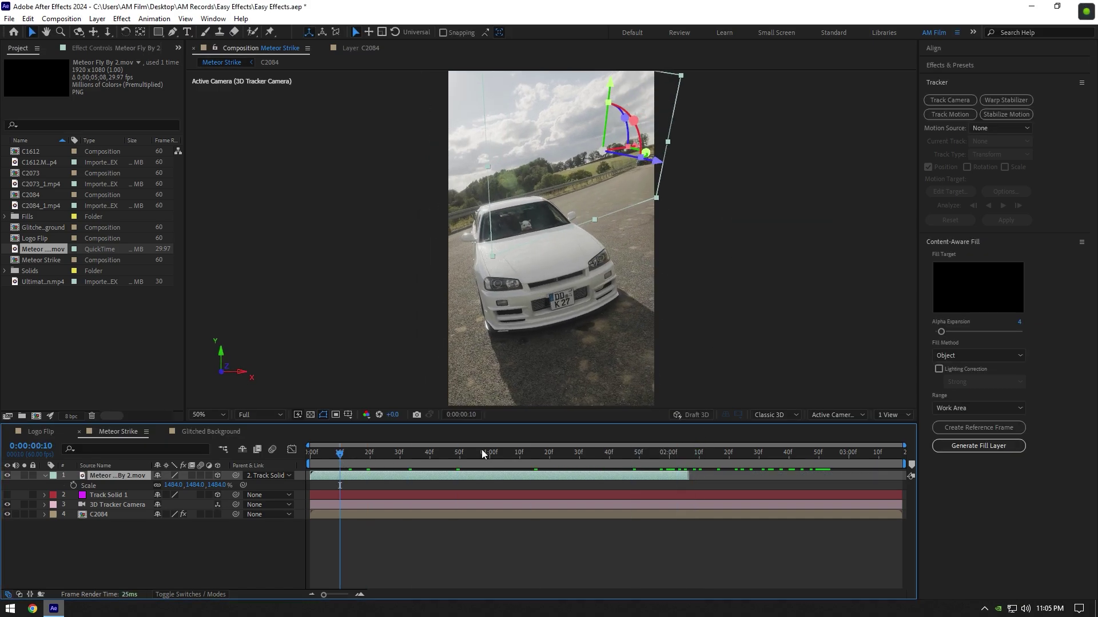
key(space)
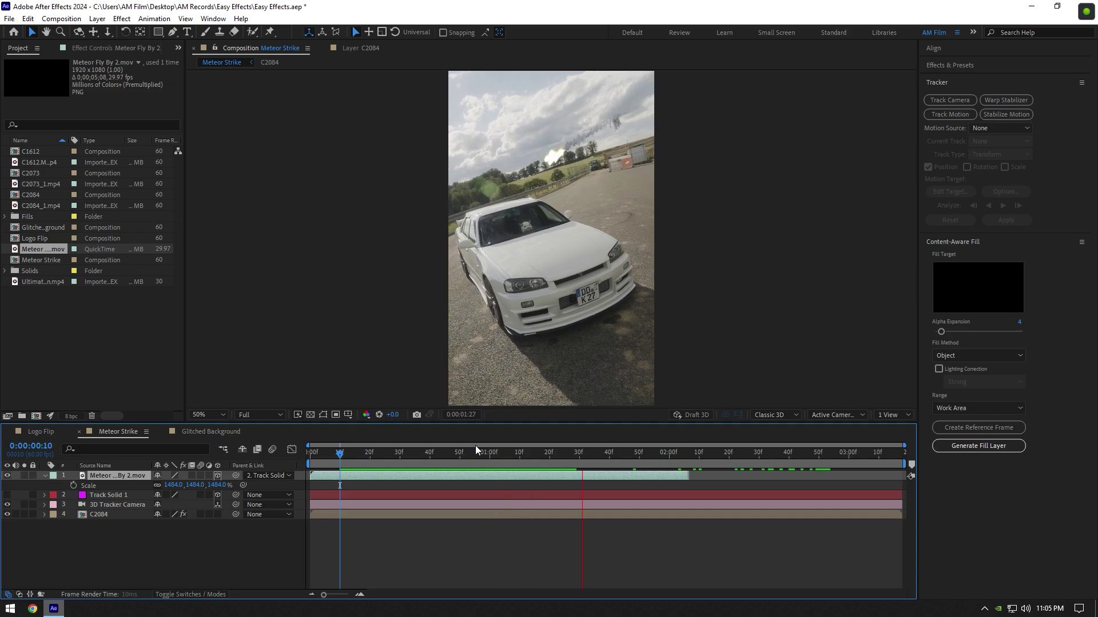
Fine-tune the meteor's 3D placement at 0:00:01:49 and 0:00:01:55 so it lands behind the car, and play back the result.
mouse_move(634, 458)
mouse_down()
mouse_move(463, 462)
mouse_move(636, 455)
mouse_up()
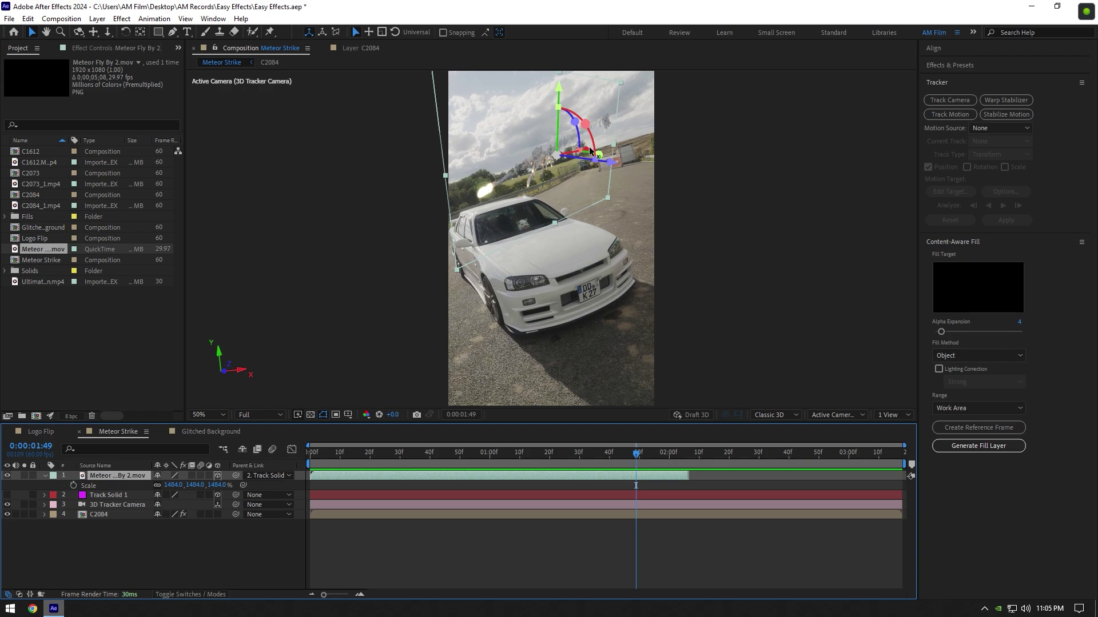
drag(590, 151, 610, 148)
drag(638, 459, 657, 460)
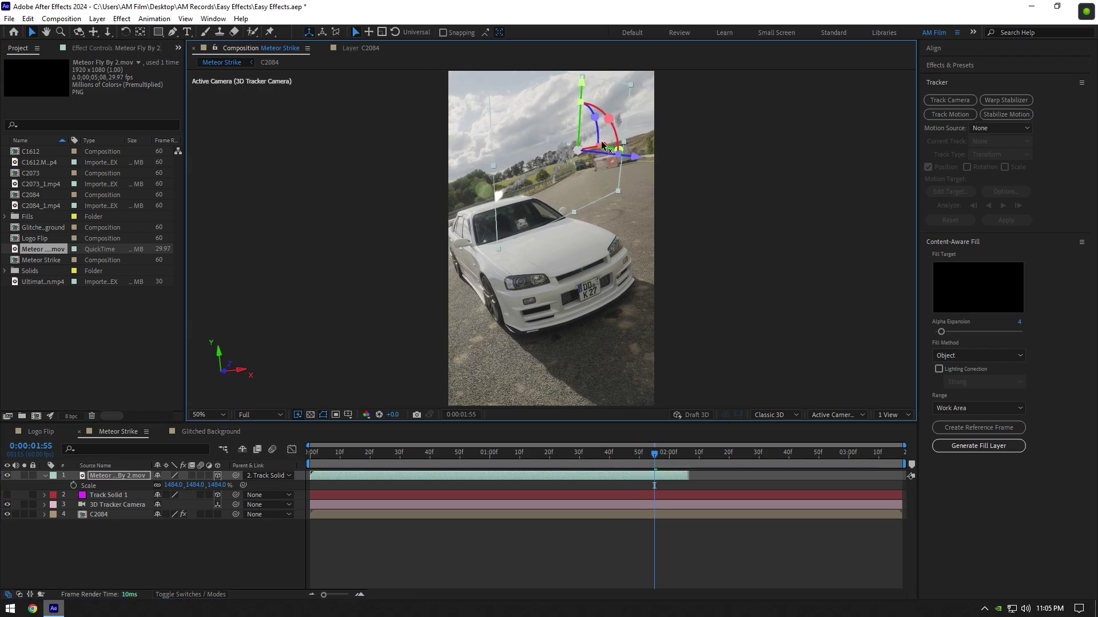
drag(602, 140, 594, 142)
drag(654, 456, 363, 459)
key(space)
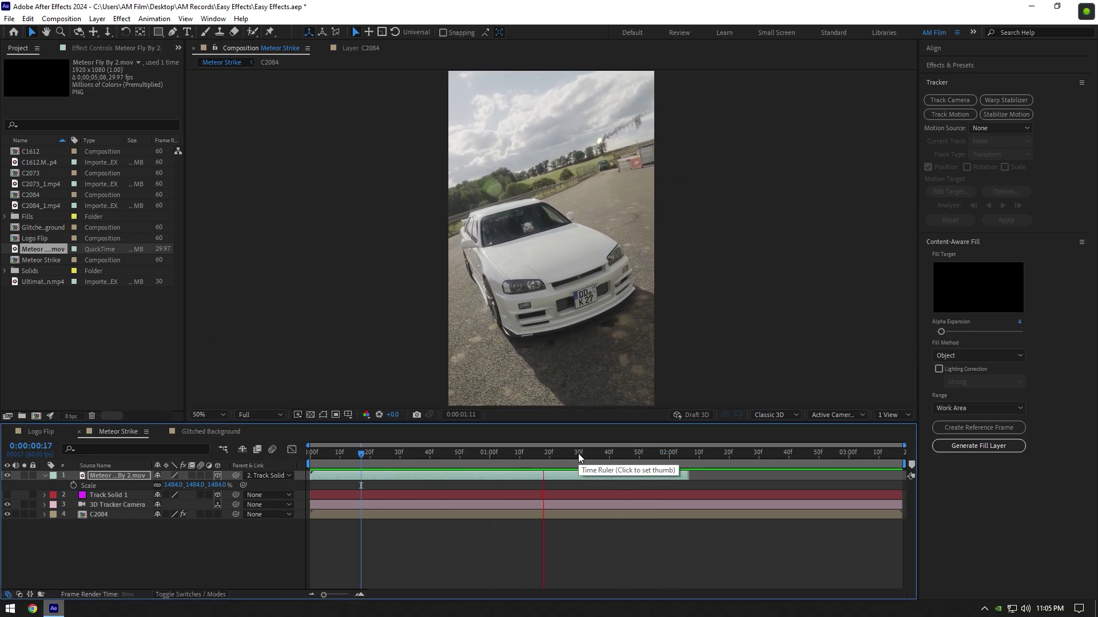
key(space)
Add Ultimate Explosion.mp4 above the meteor layer and key out its green background with Keylight (1.2).
drag(694, 459, 646, 456)
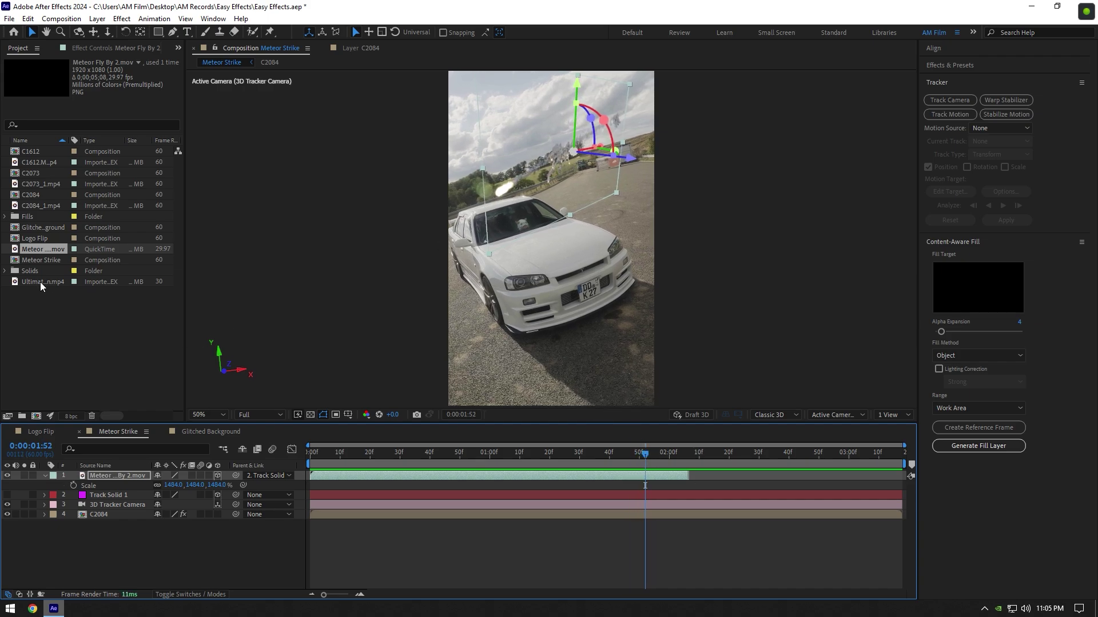
drag(40, 282, 105, 474)
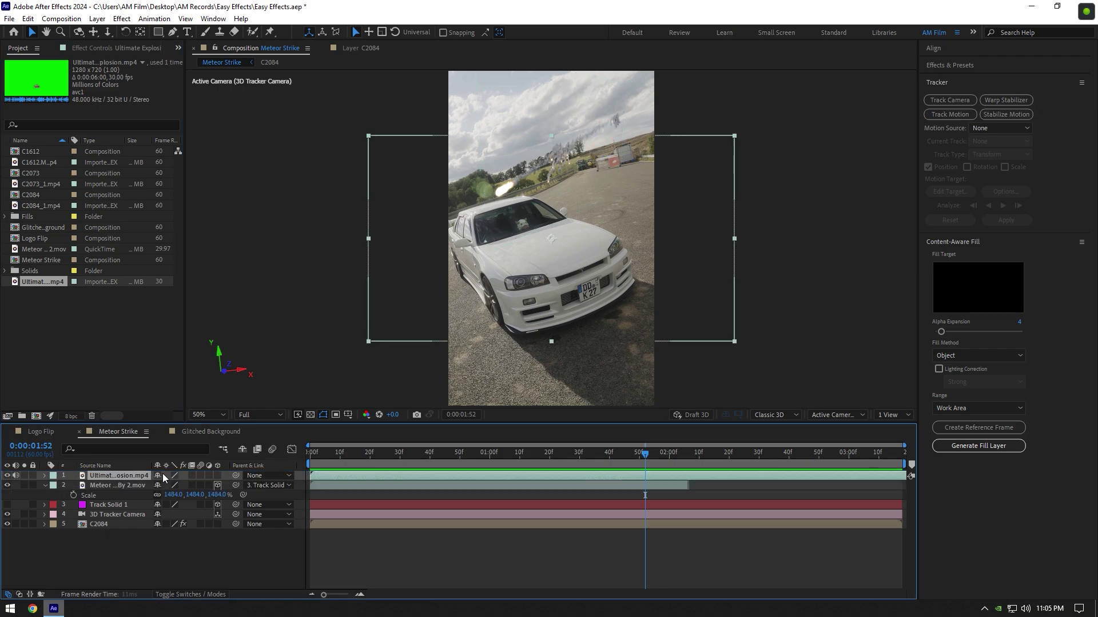
key(ctrl+space)
text(key)
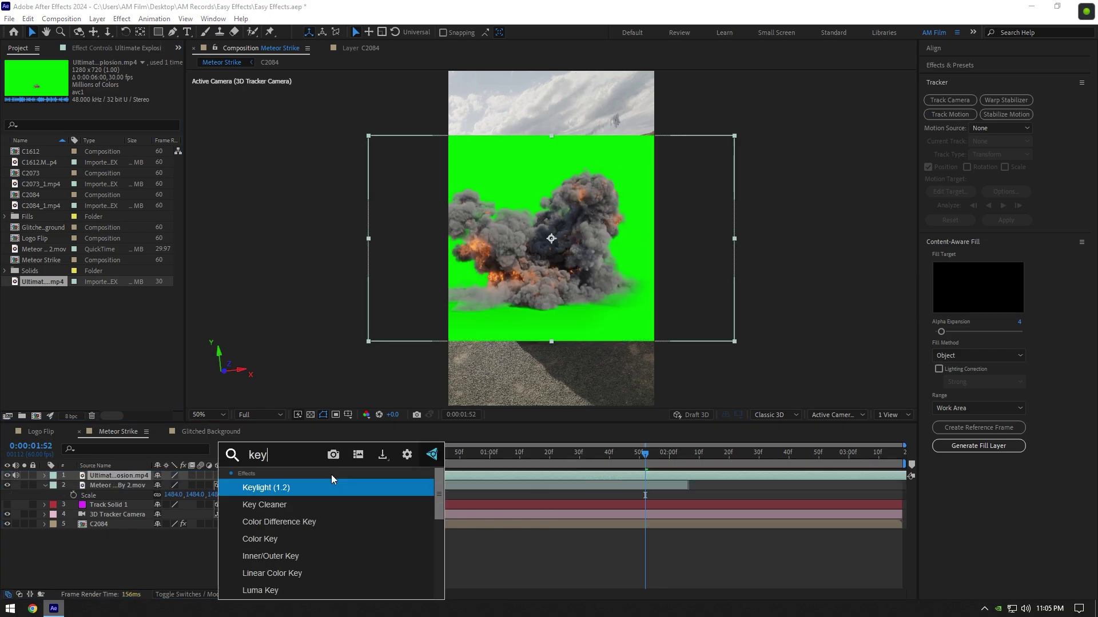
key(Return)
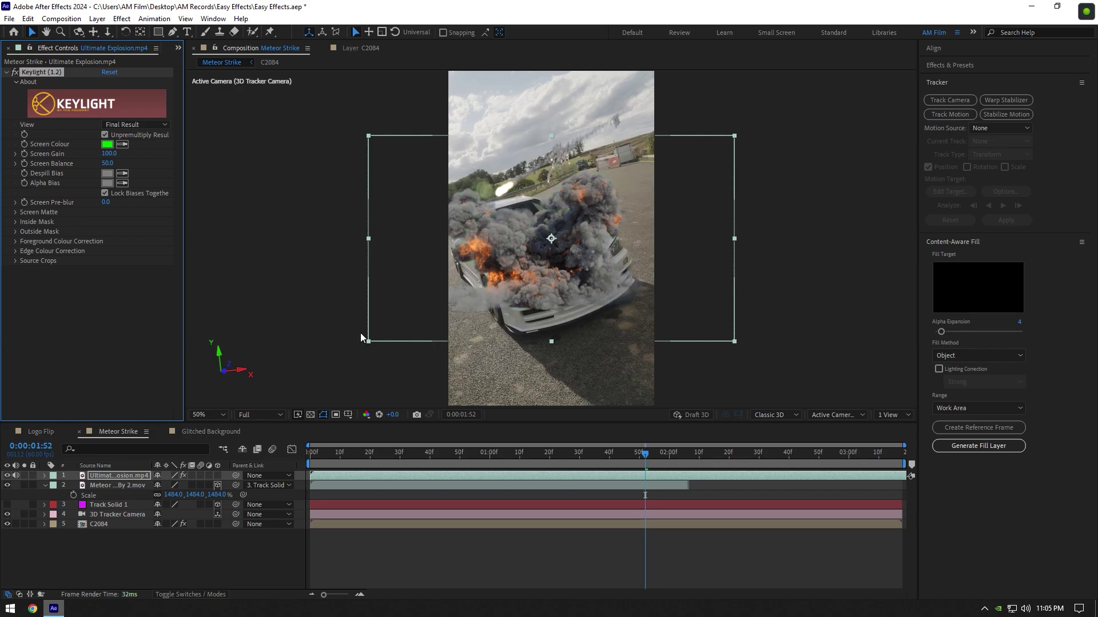
Parent the explosion layer to Track Solid 1 as a 3D layer and scale it to 2493%.
drag(234, 476, 105, 505)
click(217, 475)
click(102, 475)
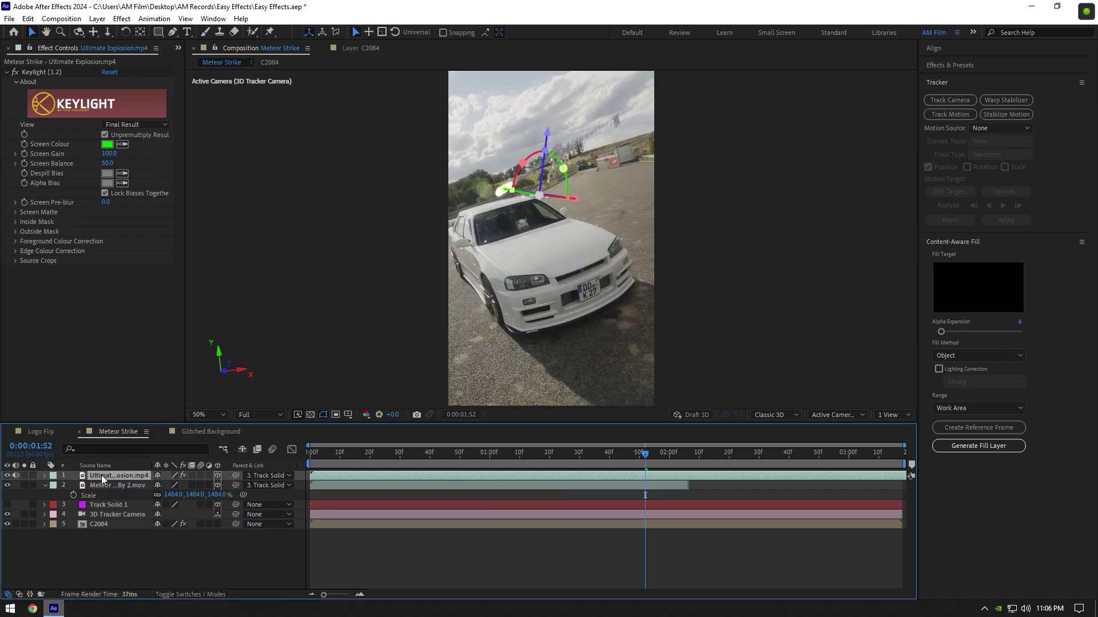
key(s)
drag(170, 486, 915, 457)
Rotate and position the explosion behind the car, and shift its layer to start at about 0:00:02:01.
drag(523, 163, 571, 174)
mouse_move(645, 455)
mouse_down()
mouse_move(518, 461)
mouse_move(630, 452)
mouse_up()
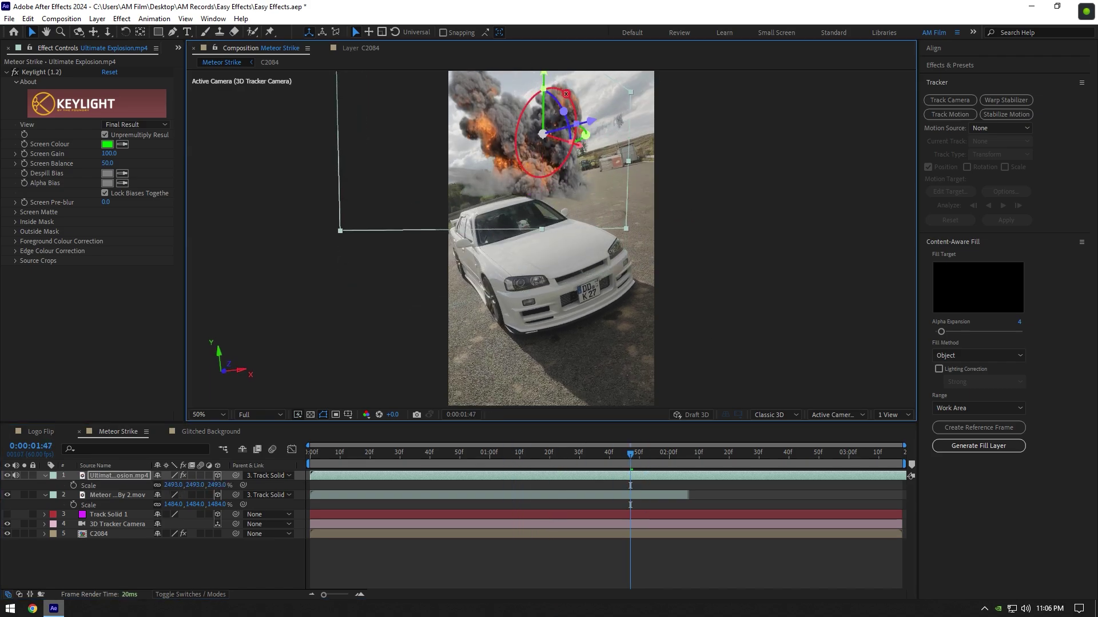
drag(585, 131, 569, 98)
drag(598, 124, 570, 119)
drag(391, 477, 750, 468)
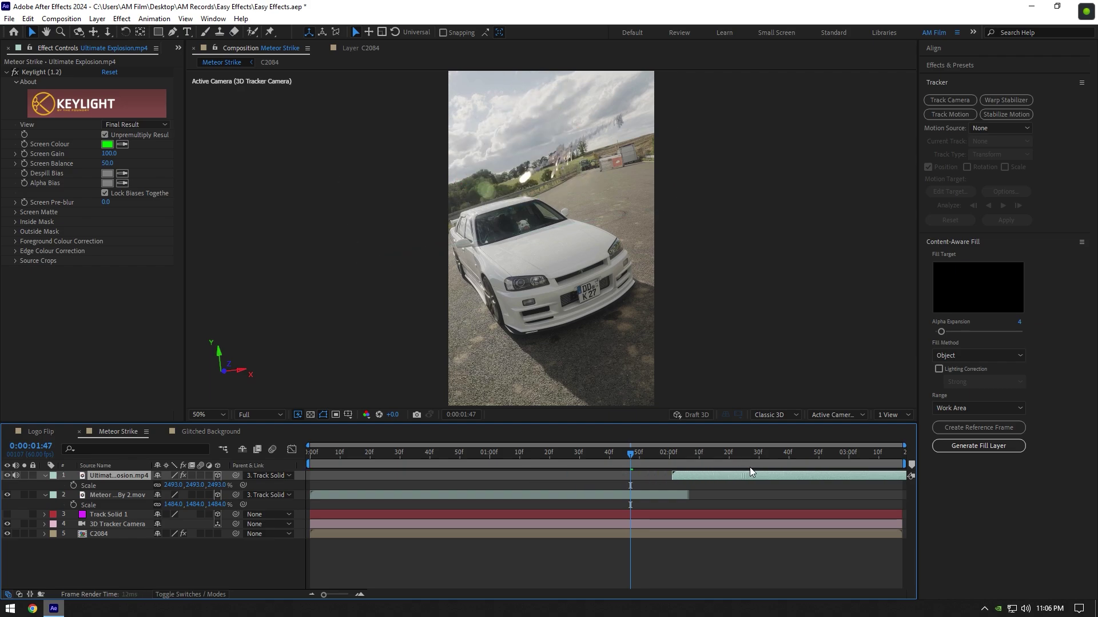
Shift the explosion layer to start at about 0:00:01:48 and reposition the explosion over the meteor's impact point behind the car.
drag(633, 454, 643, 455)
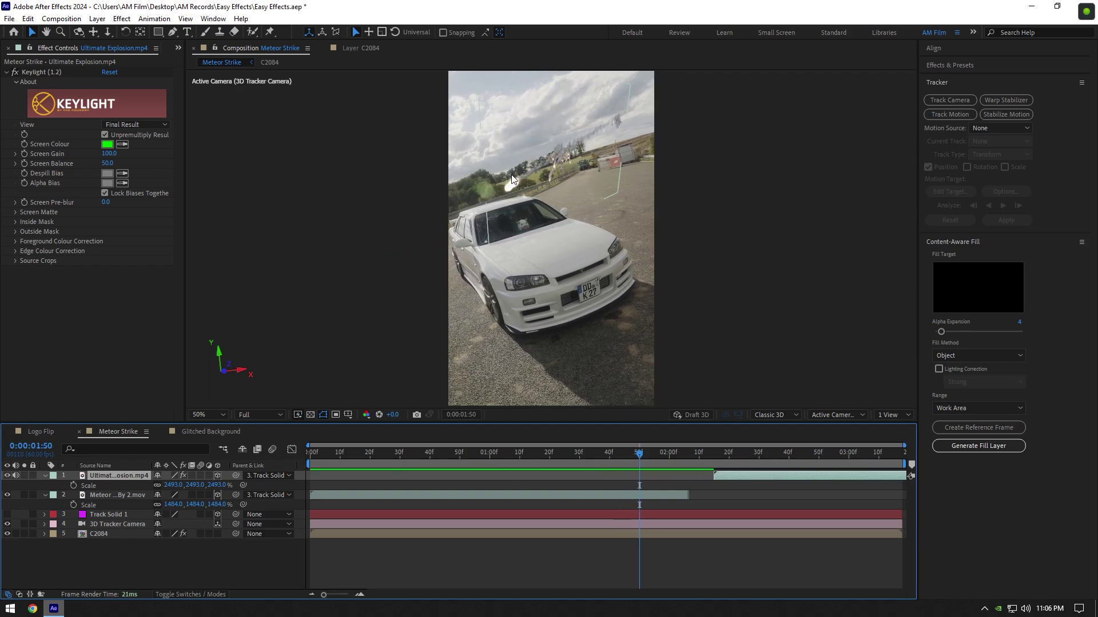
drag(722, 476, 650, 474)
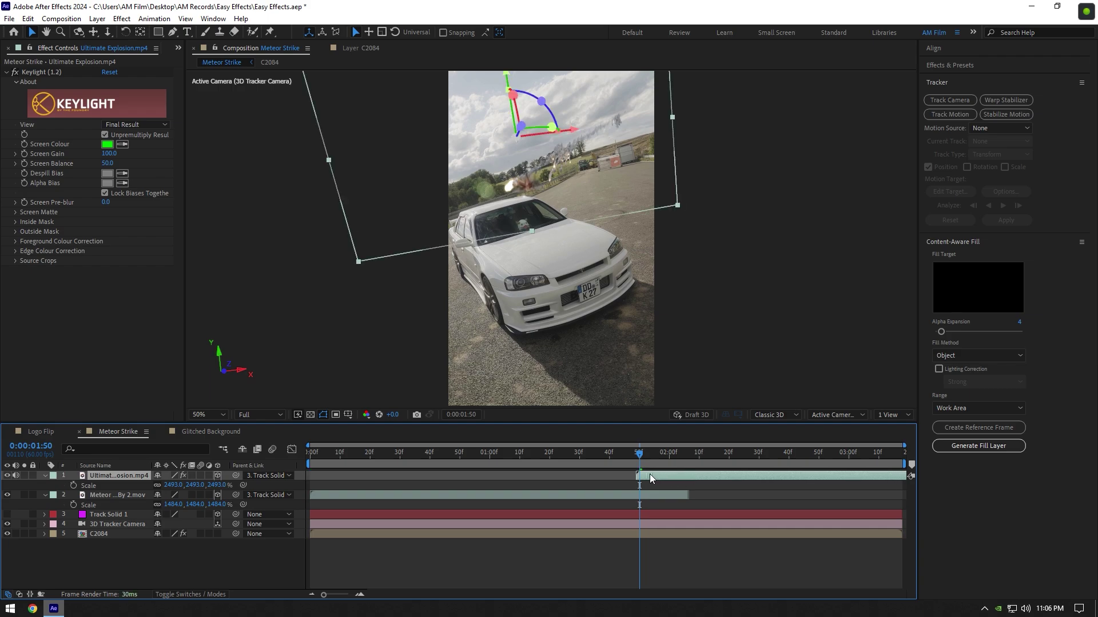
key(h)
key(period)
drag(480, 187, 508, 297)
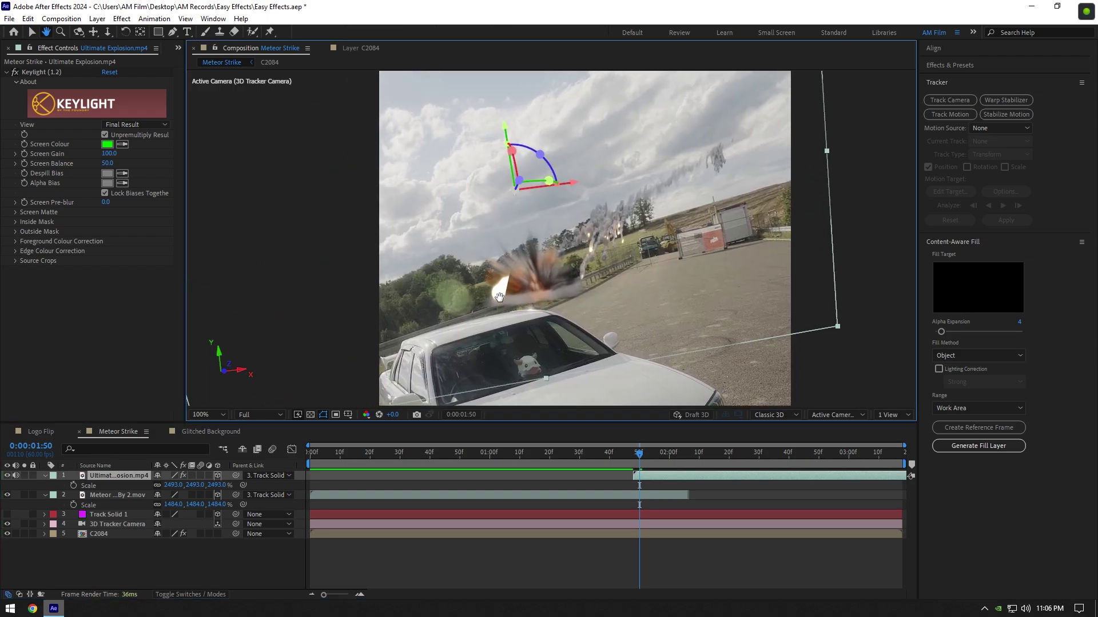
key(v)
mouse_move(535, 182)
mouse_down()
mouse_move(514, 189)
mouse_move(557, 180)
mouse_move(556, 190)
mouse_move(517, 190)
mouse_up()
Play back the Meteor Strike composition to review the timing of the meteor impact and explosion.
drag(640, 453, 530, 462)
key(space)
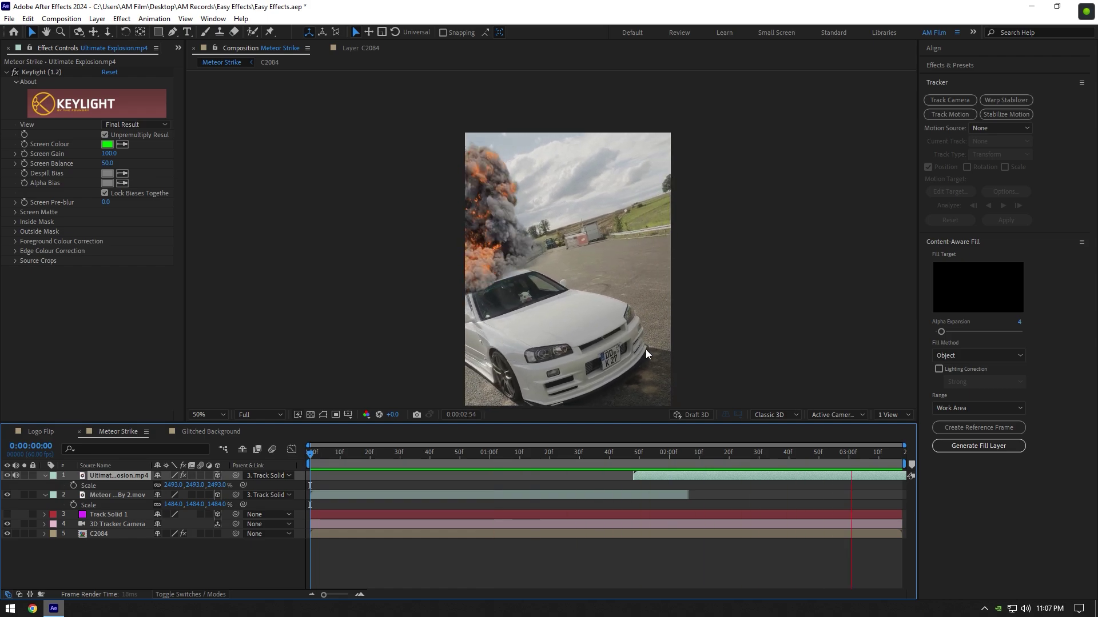
key(space)
drag(588, 458, 695, 460)
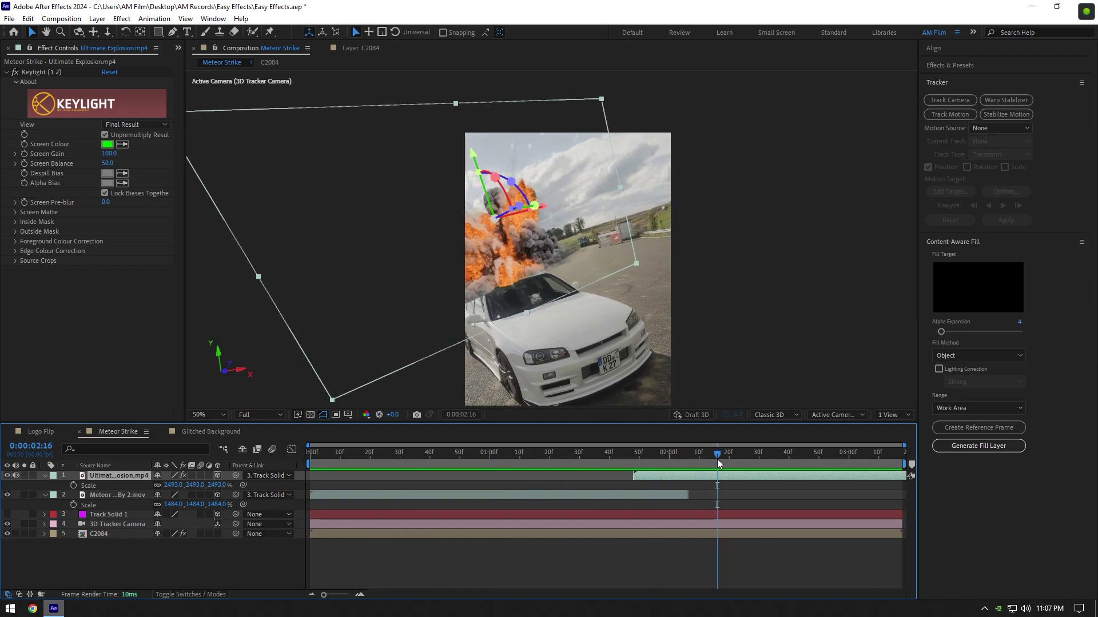
Duplicate the C2084 footage layer and move the copy above all other layers.
click(46, 475)
click(46, 485)
key(Page_Up)
key(Page_Up)
key(Page_Up)
key(Page_Up)
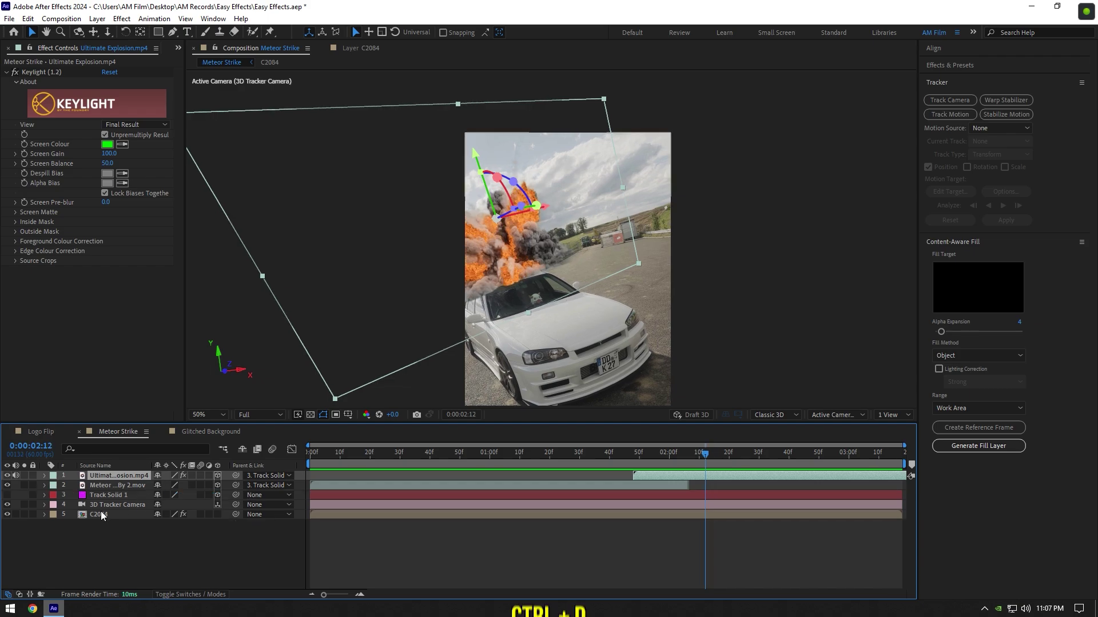
click(104, 515)
key(ctrl+d)
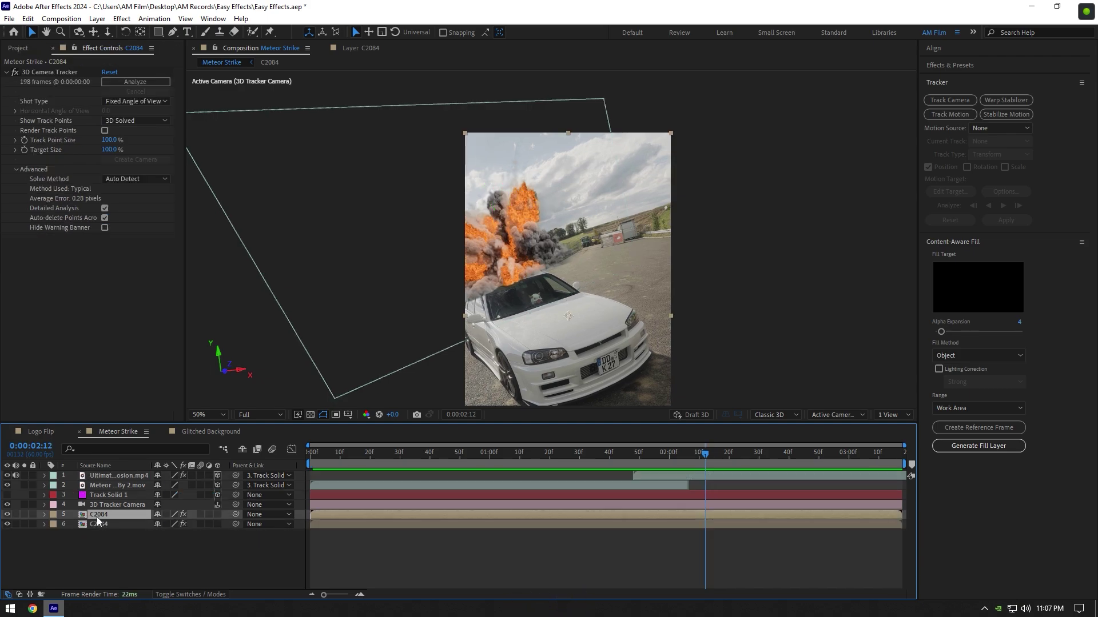
drag(98, 517, 95, 473)
Delete the 3D Camera Tracker effect from the duplicated footage layer and rename the layer Car only.
click(45, 74)
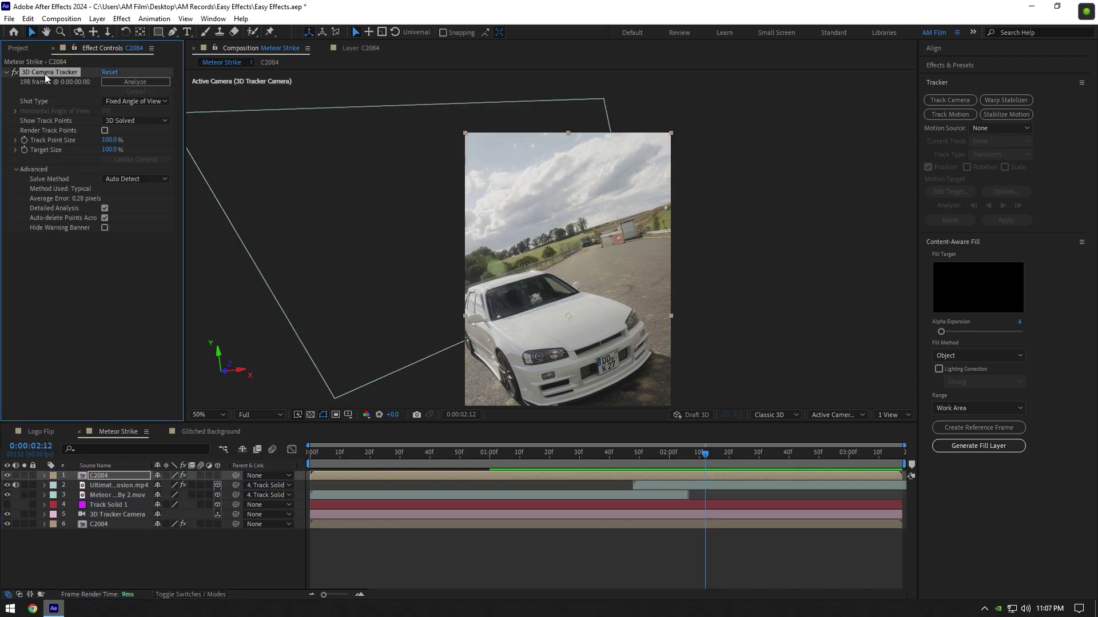
key(Delete)
right_click(108, 475)
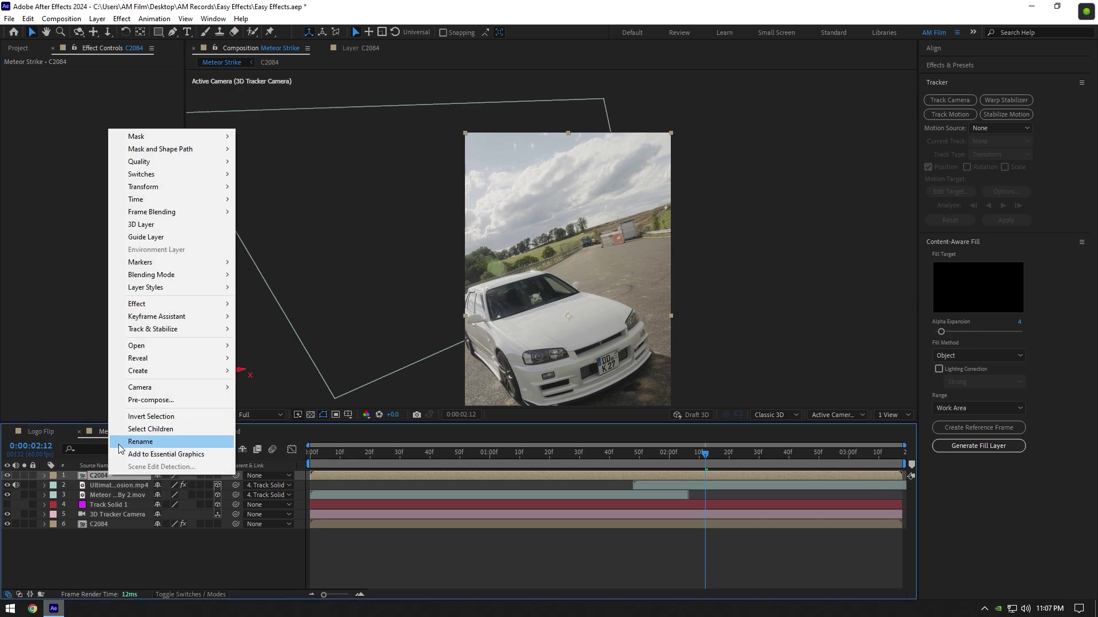
click(121, 443)
text(Car only)
key(Return)
Isolate the whole car, including its mirrors and bumper, with the Roto Brush on the first frame of the Car only layer.
click(252, 33)
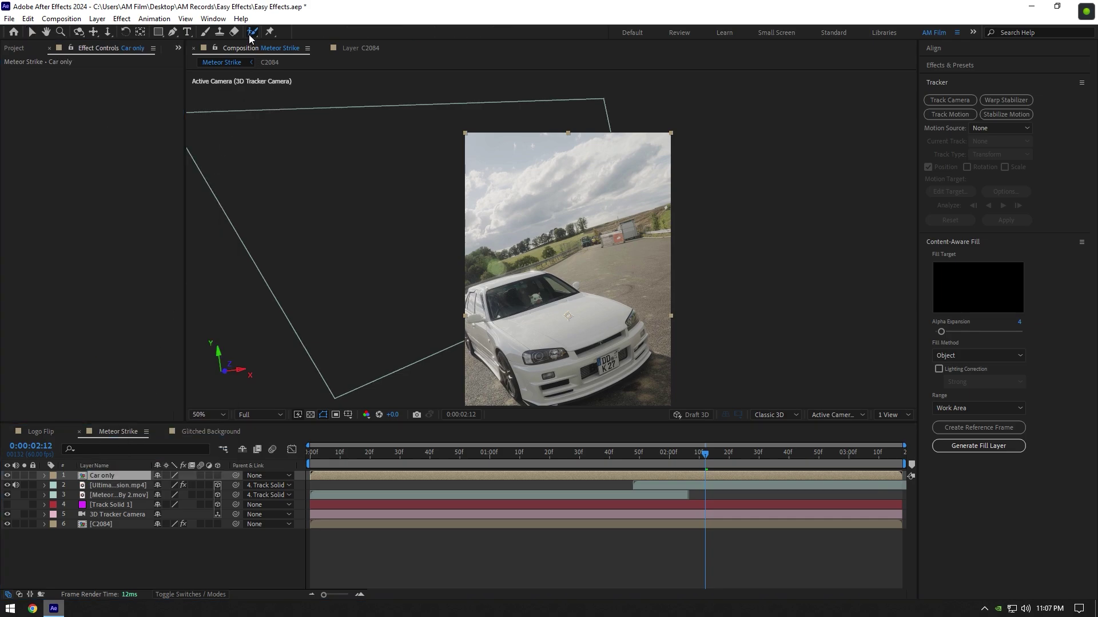
drag(718, 455, 233, 473)
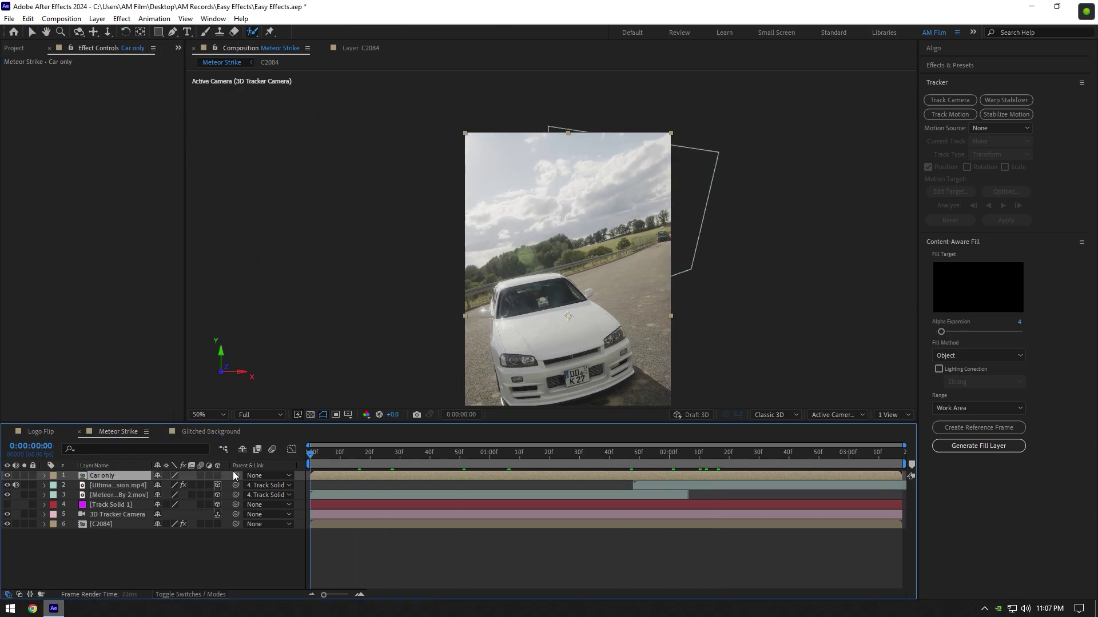
double_click(98, 475)
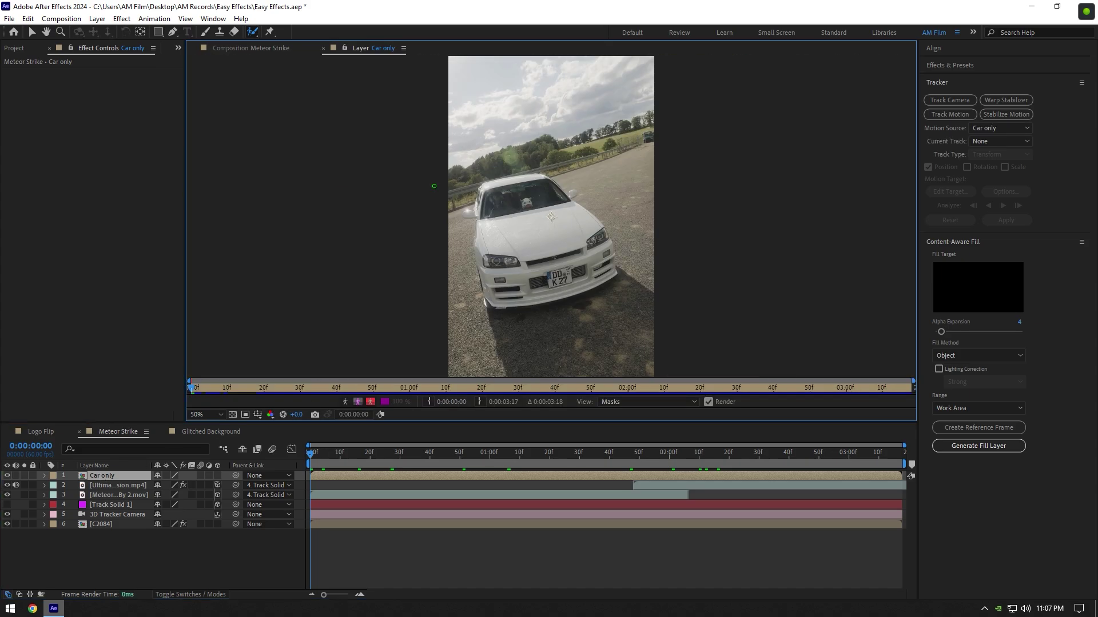
drag(381, 215, 416, 228)
drag(410, 315, 401, 242)
mouse_move(404, 244)
mouse_down()
mouse_move(420, 328)
mouse_move(379, 157)
mouse_move(420, 310)
mouse_move(635, 255)
mouse_up()
scroll(549, 144, up, 1)
drag(549, 145, 688, 324)
drag(657, 134, 761, 204)
mouse_move(766, 321)
mouse_down()
mouse_move(283, 97)
mouse_move(533, 199)
mouse_up()
scroll(457, 172, down, 1)
drag(591, 239, 510, 170)
Set the Roto Brush Matte Feather to 8.0, freeze the matte, and return to the Meteor Strike composition.
drag(104, 139, 187, 122)
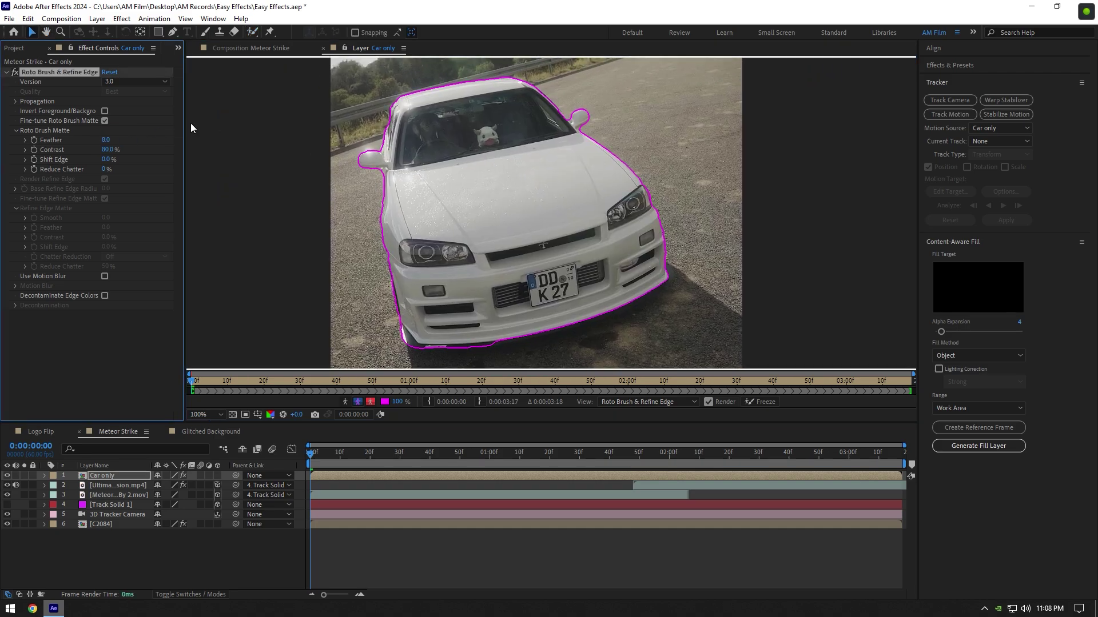
click(766, 402)
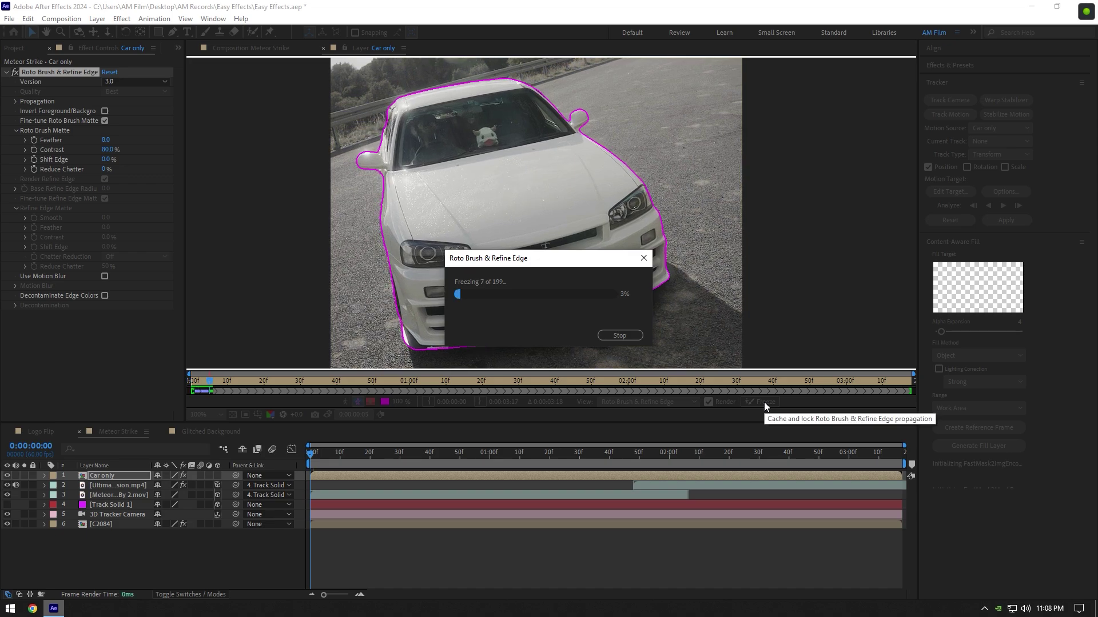
click(238, 46)
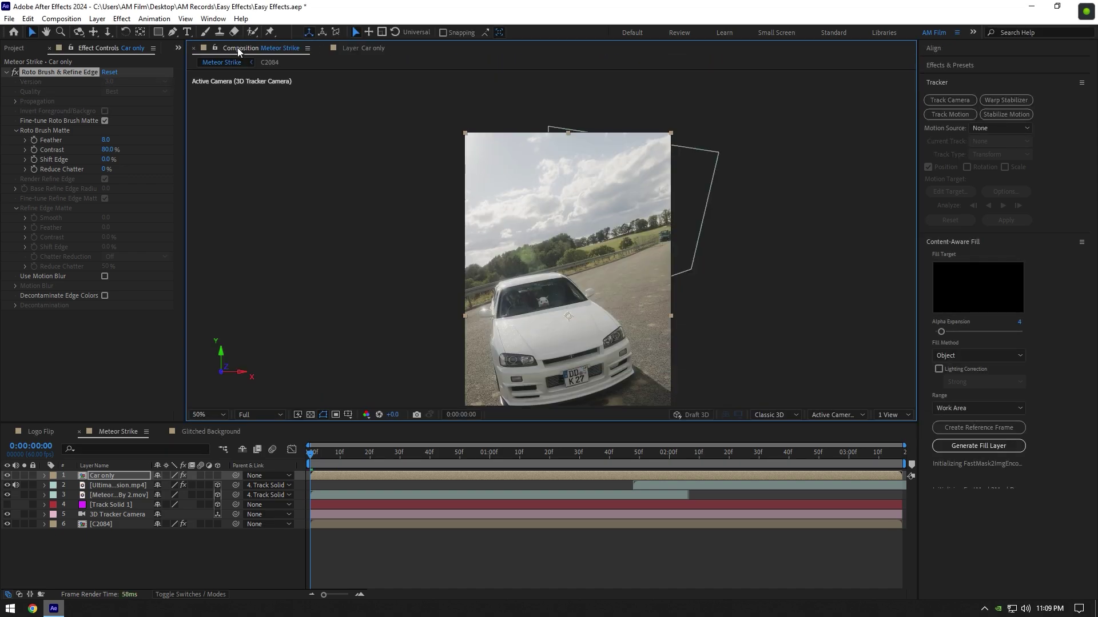
Inspect the car cutout's roof edge against the explosion around 0:00:02:33 and at other frames.
drag(317, 456, 767, 457)
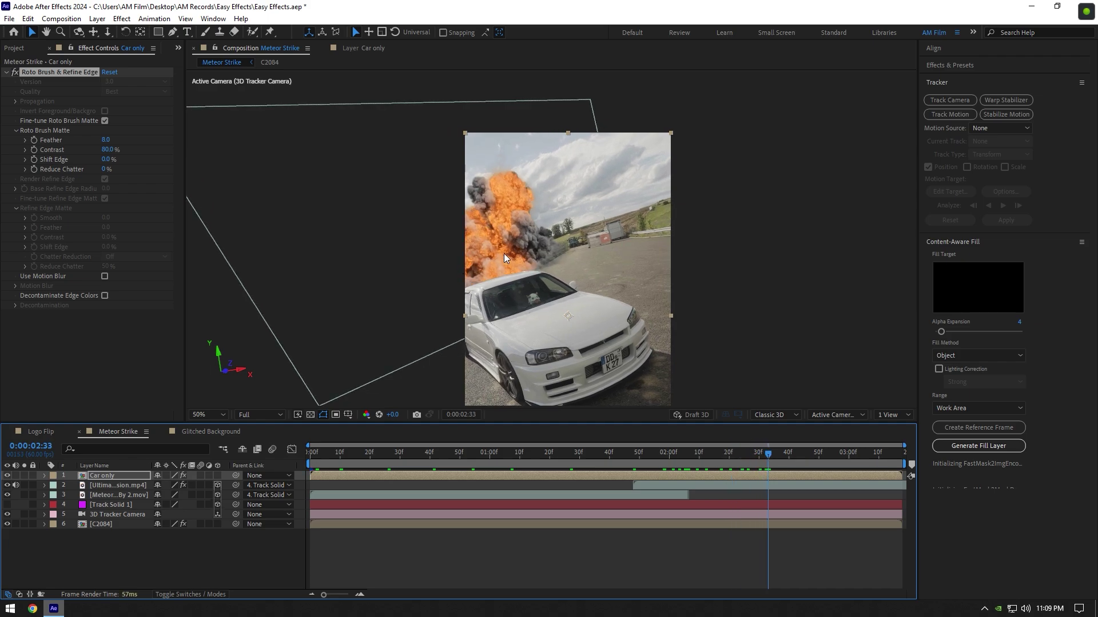
scroll(503, 279, up, 2)
drag(496, 320, 603, 221)
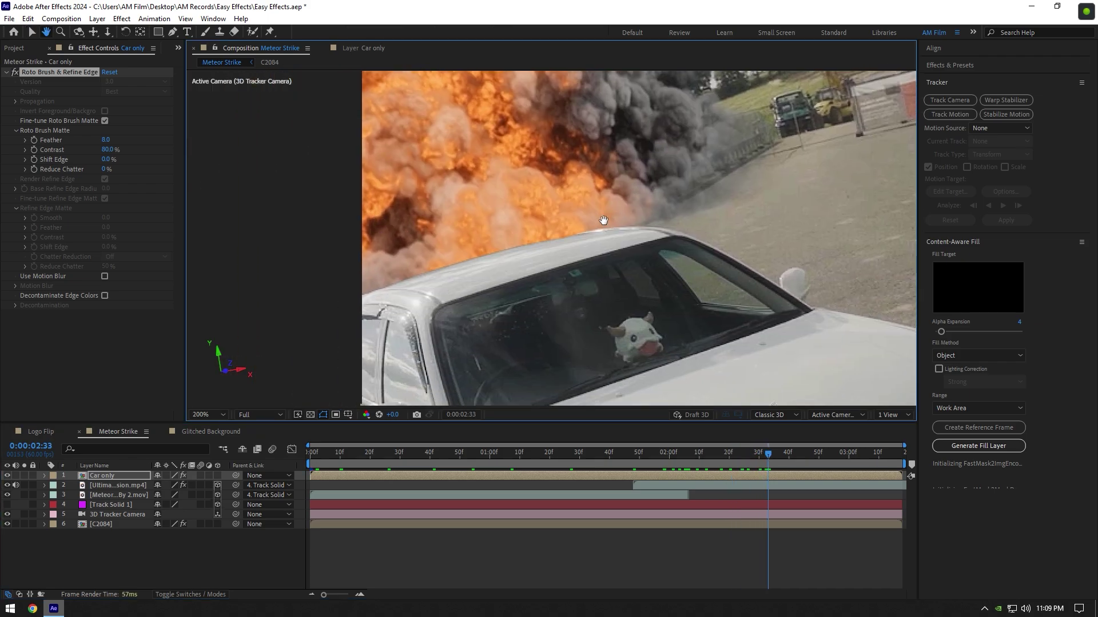
drag(768, 457, 389, 444)
scroll(560, 259, down, 4)
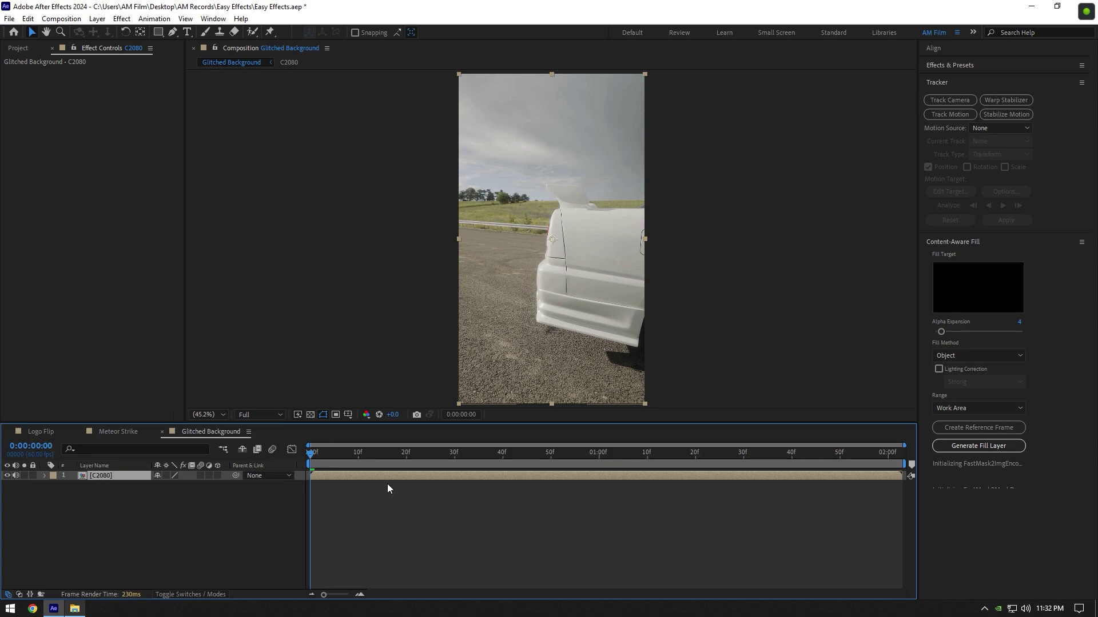
Duplicate the C2080 layer in the Glitched Background composition and rename the upper copy Effect.
key(ctrl+d)
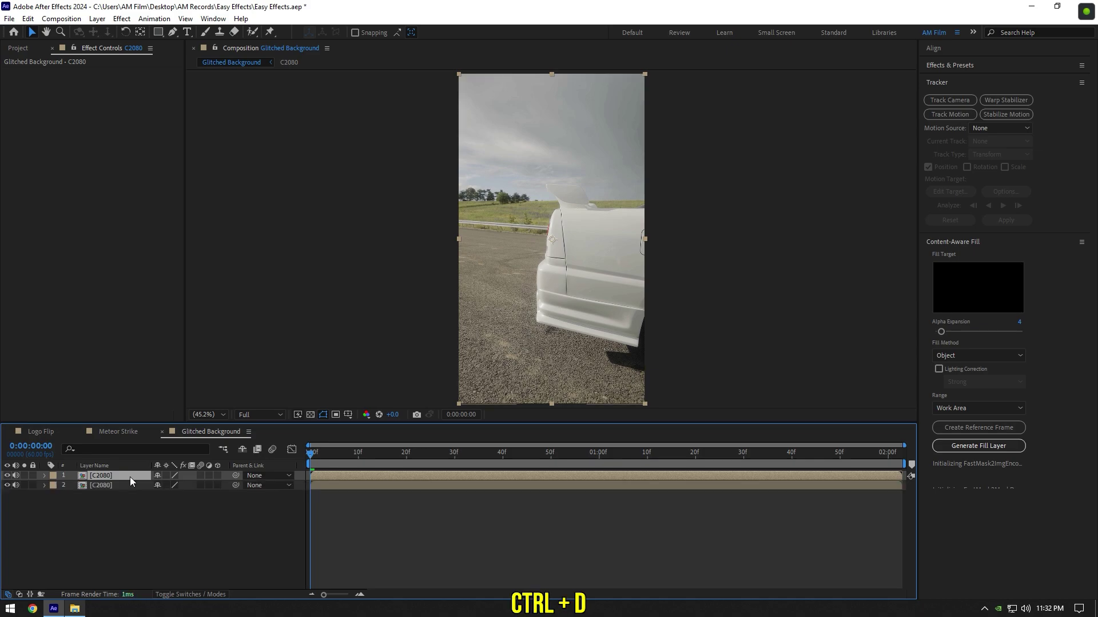
right_click(129, 477)
click(154, 443)
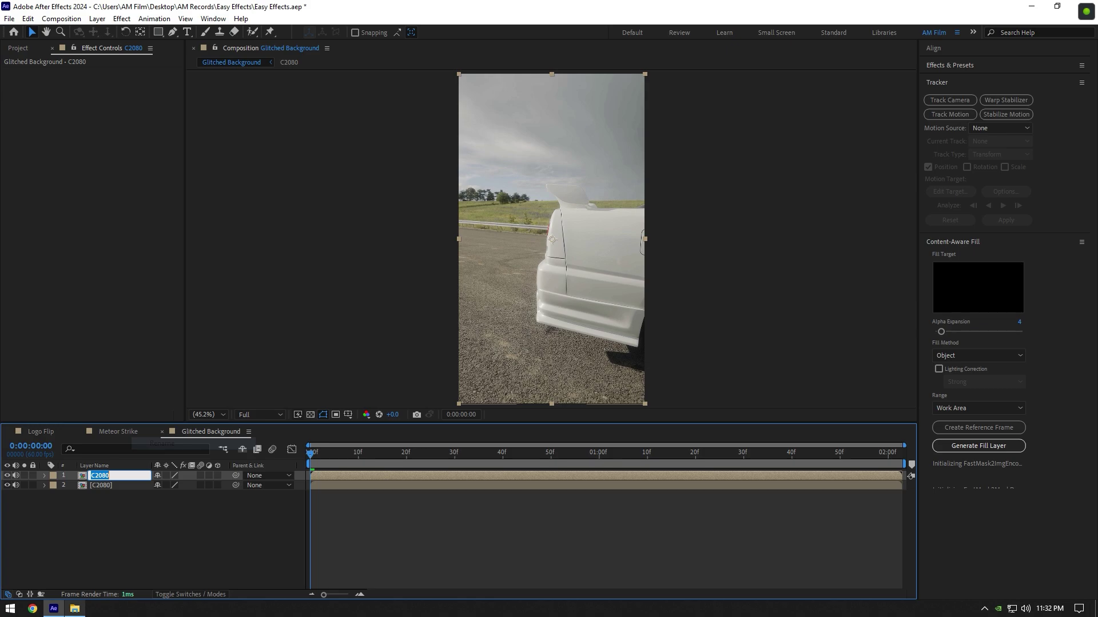
text(Effect)
key(Return)
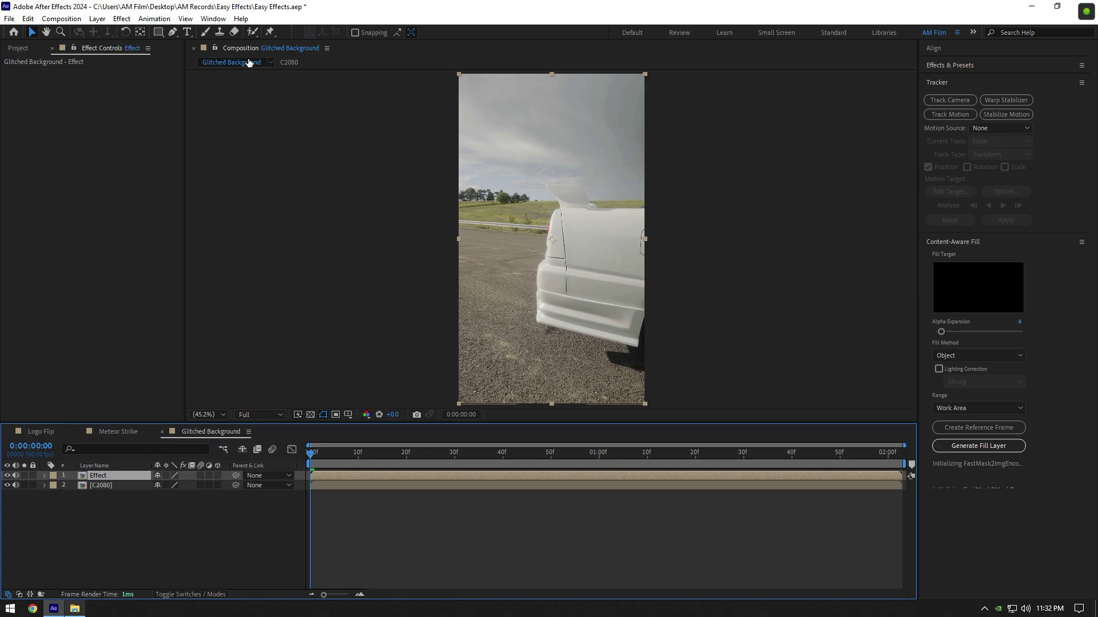
Select the car body and the asphalt around it with the Roto Brush on the Effect layer's first frame.
key(alt+w)
double_click(101, 478)
drag(589, 253, 650, 216)
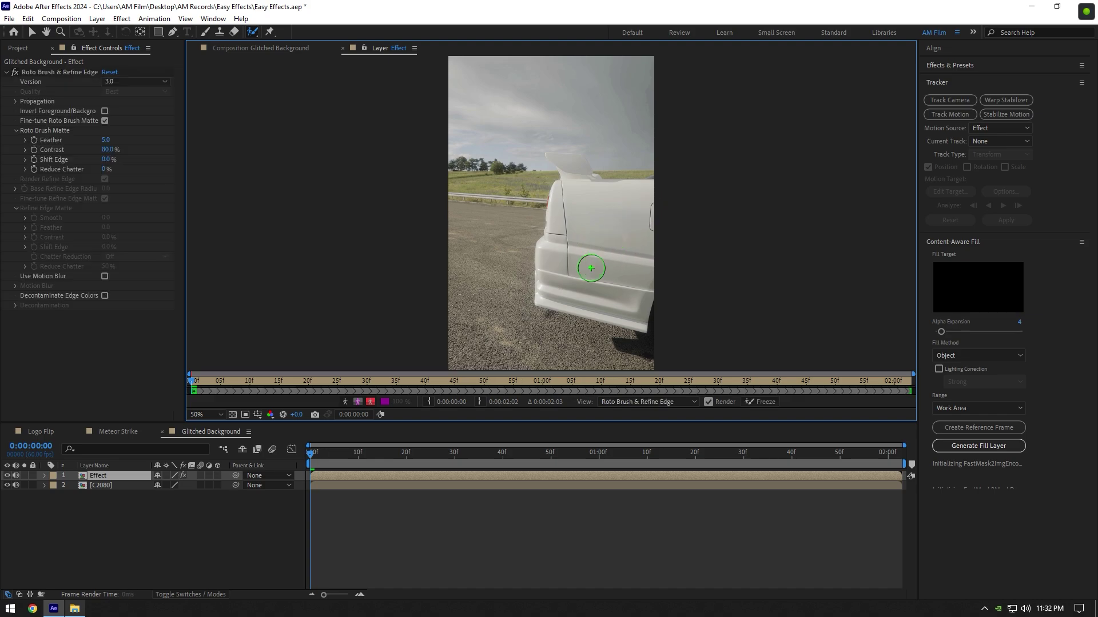
drag(647, 298, 558, 302)
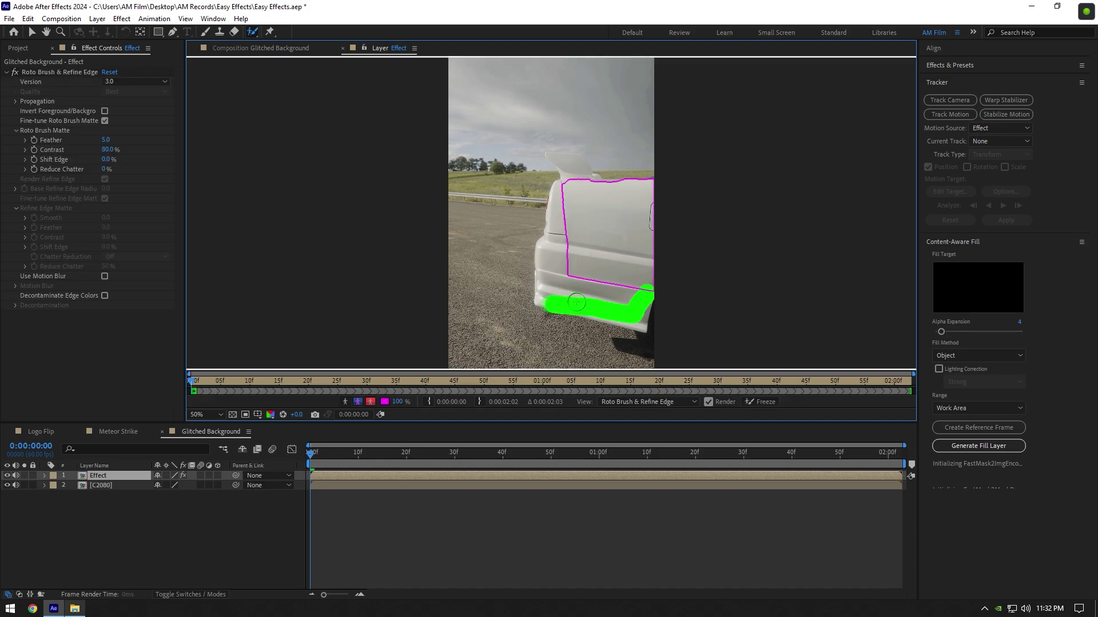
click(553, 223)
mouse_move(488, 226)
mouse_down()
mouse_move(464, 347)
mouse_move(398, 219)
mouse_up()
drag(407, 185, 522, 281)
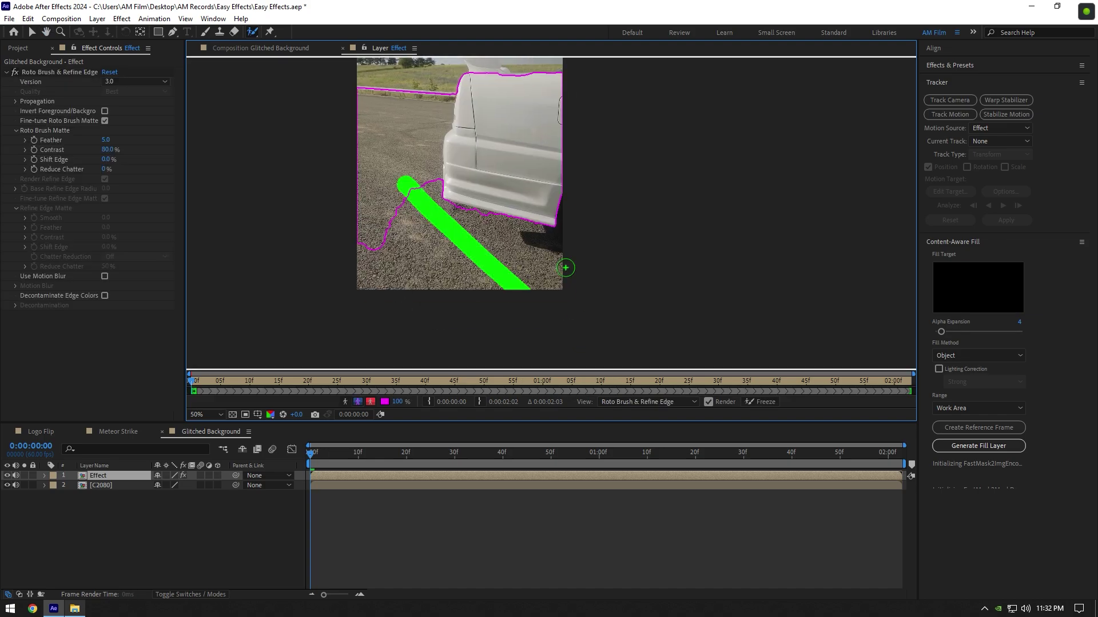
drag(550, 202, 560, 275)
drag(456, 136, 456, 242)
Extend the Roto Brush selection to the car's spoiler and refine it along the roadside guardrail.
scroll(457, 241, up, 2)
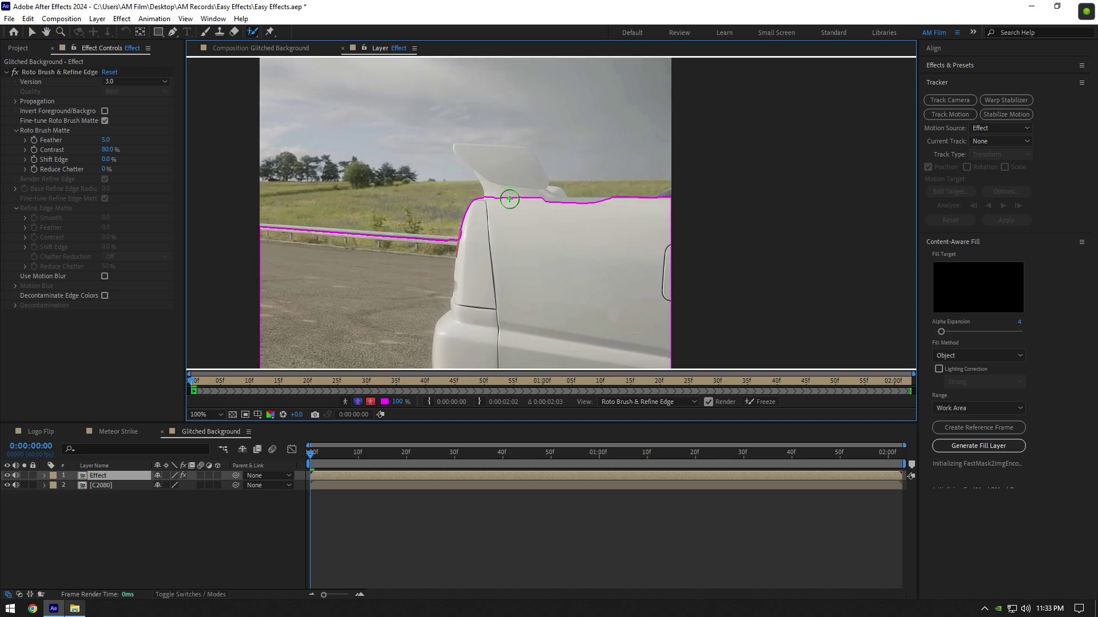
drag(510, 199, 489, 161)
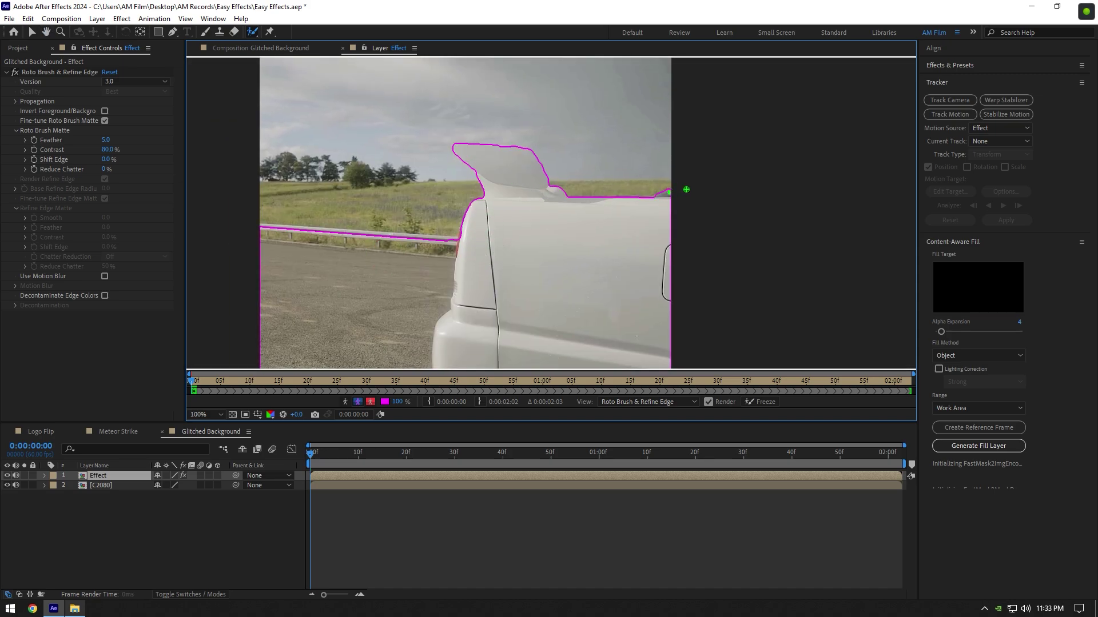
drag(463, 245, 250, 228)
scroll(550, 214, down, 2)
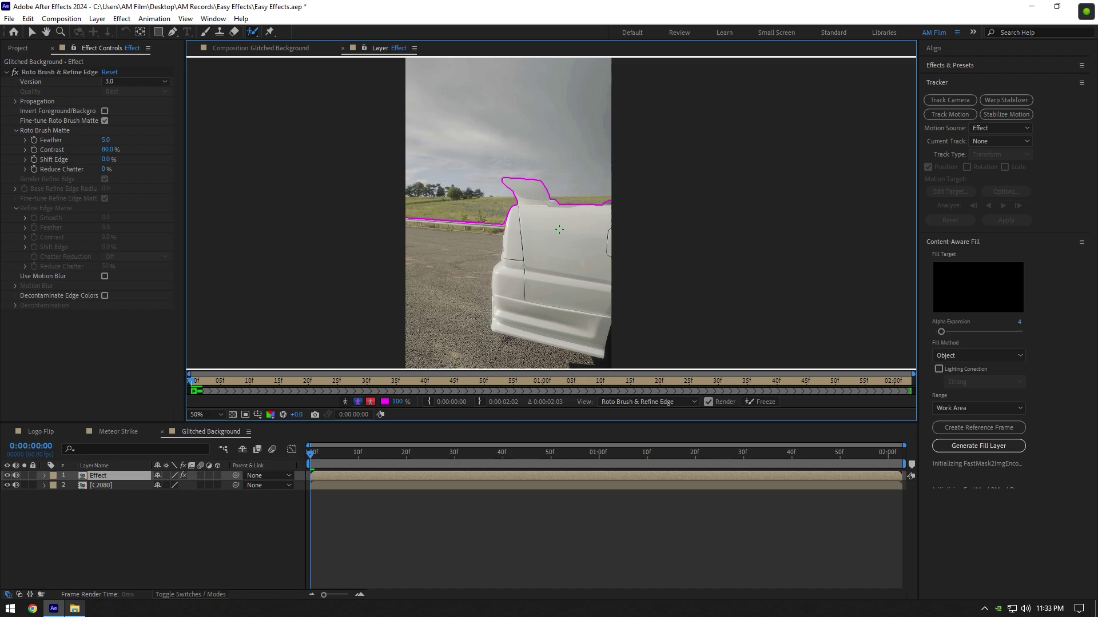
Propagate the Roto Brush matte through the clip and touch up the car's edge at the frame border around 0:00:01:52.
key(space)
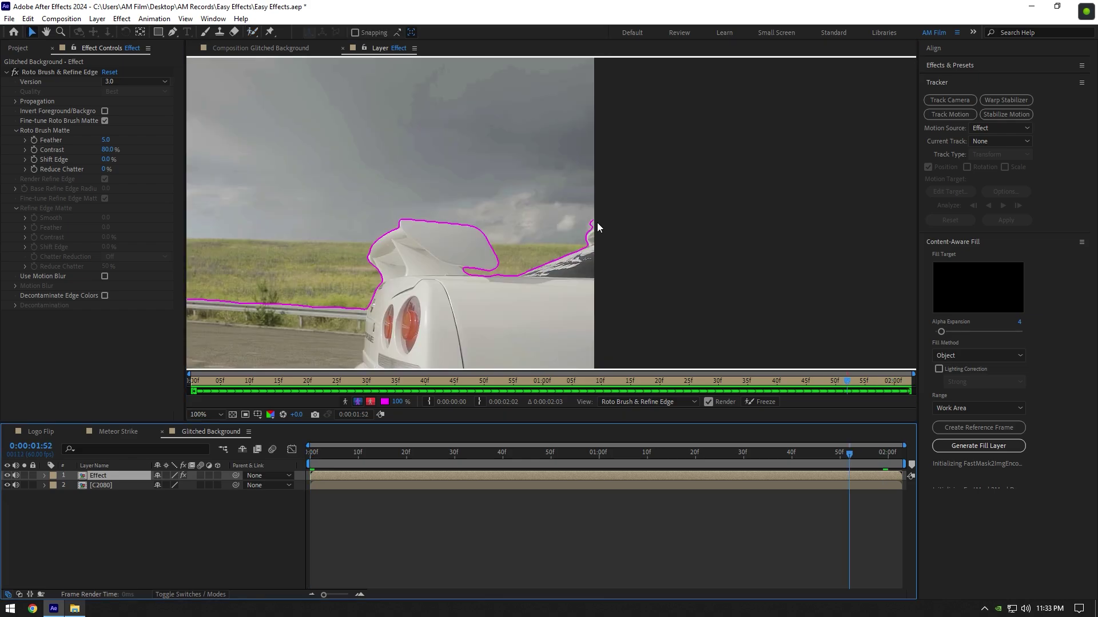
drag(586, 227, 597, 224)
drag(849, 453, 873, 451)
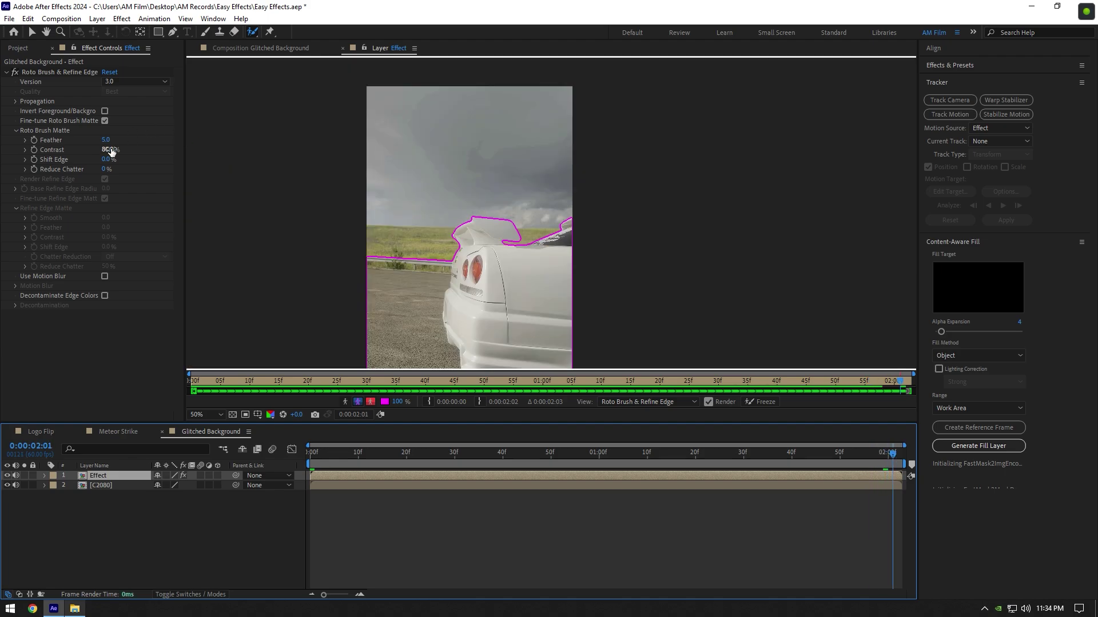
Set the Roto Brush Matte Feather to 10, freeze the matte, and return to the Glitched Background composition.
click(106, 140)
text(1)
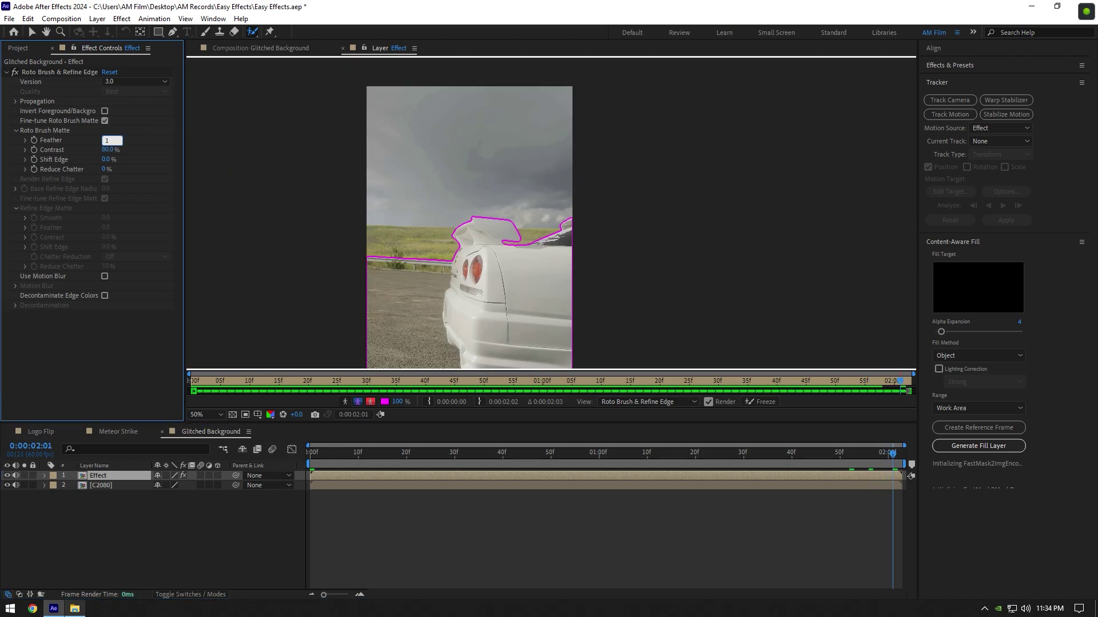
text(0)
key(Return)
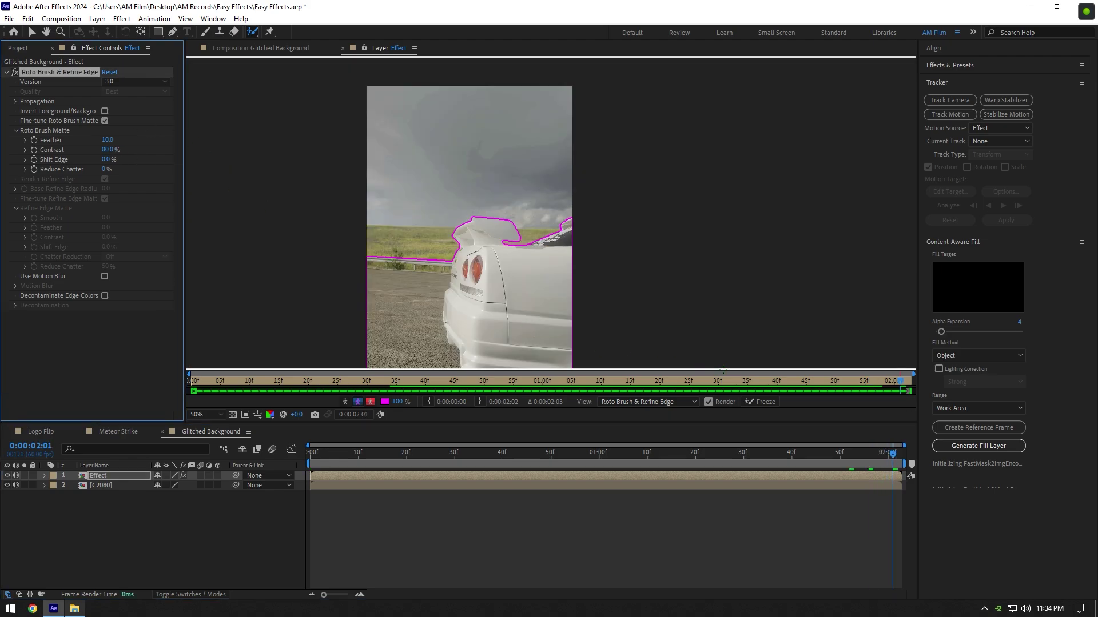
click(765, 403)
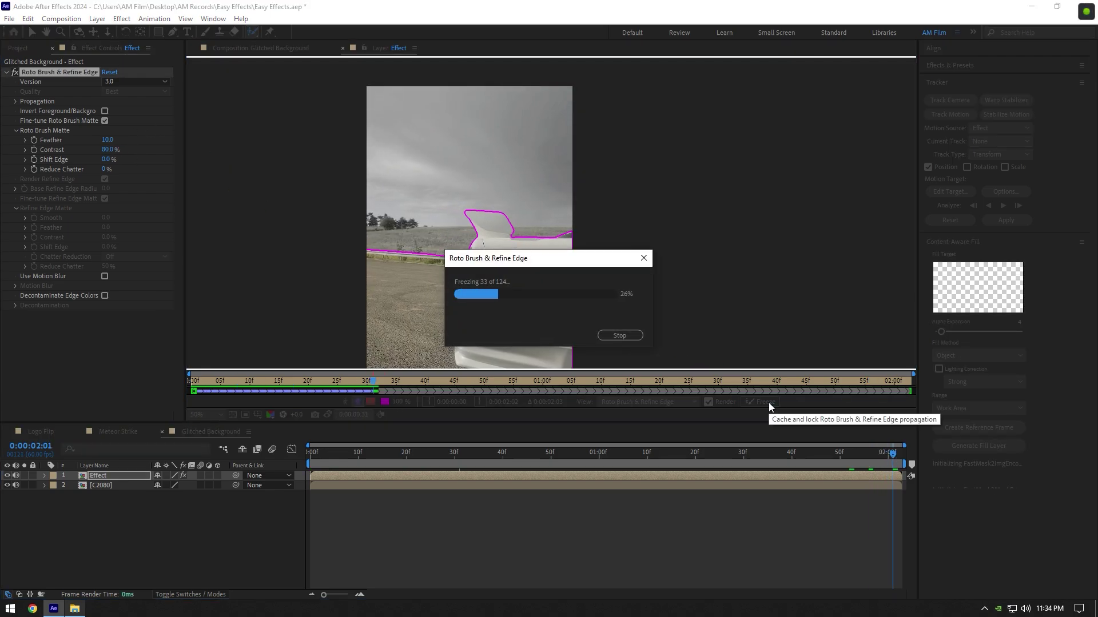
click(256, 49)
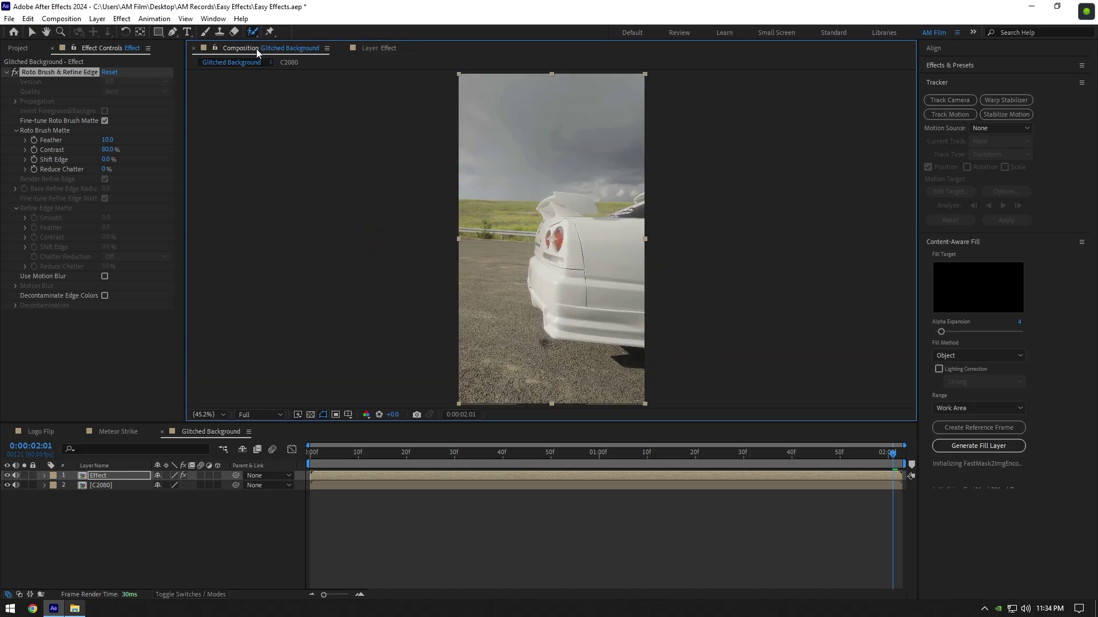
Apply the Glitchify effect to the lower C2080 layer, with the playhead at 0:00:00:37.
drag(506, 452, 489, 452)
click(107, 485)
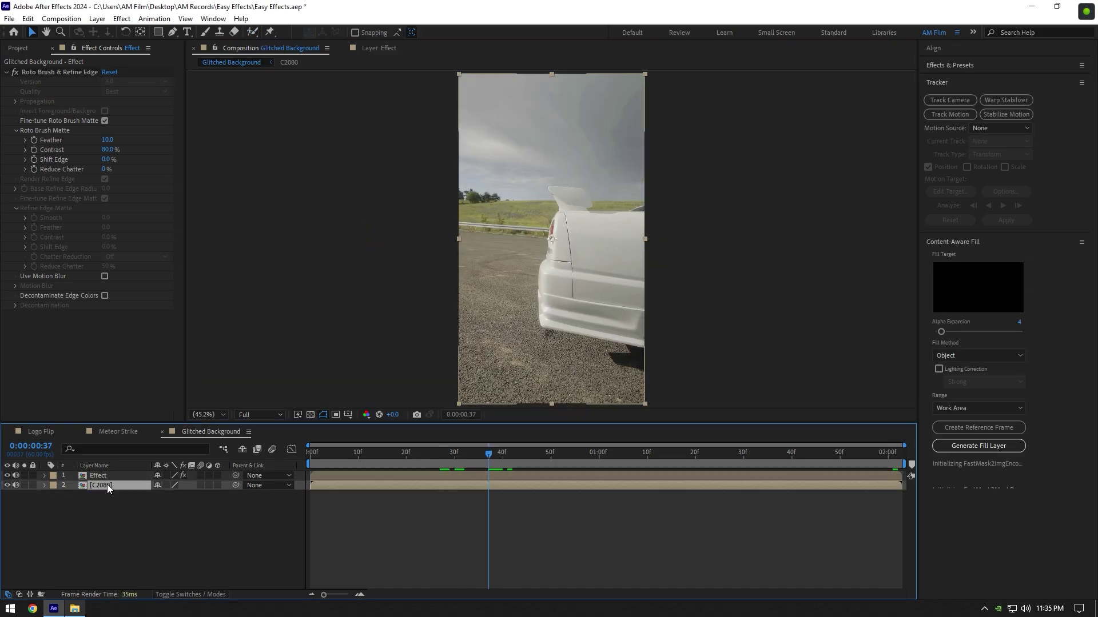
key(ctrl+space)
text(gli)
key(Return)
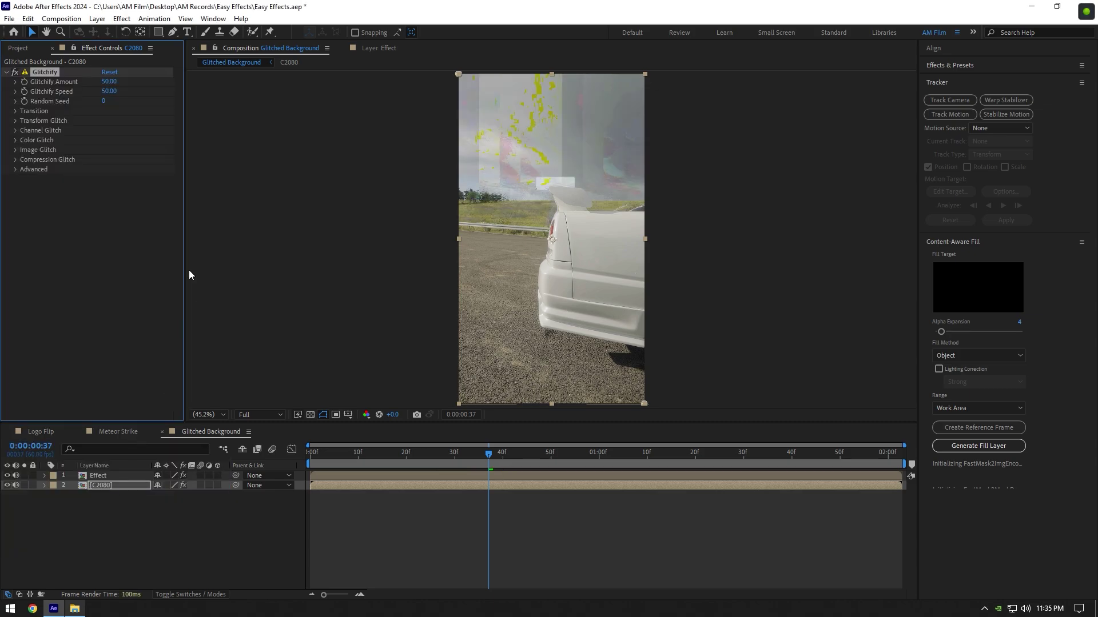
Disable the Image Glitch and Color Glitch sections of the Glitchify effect on the C2080 layer.
click(16, 131)
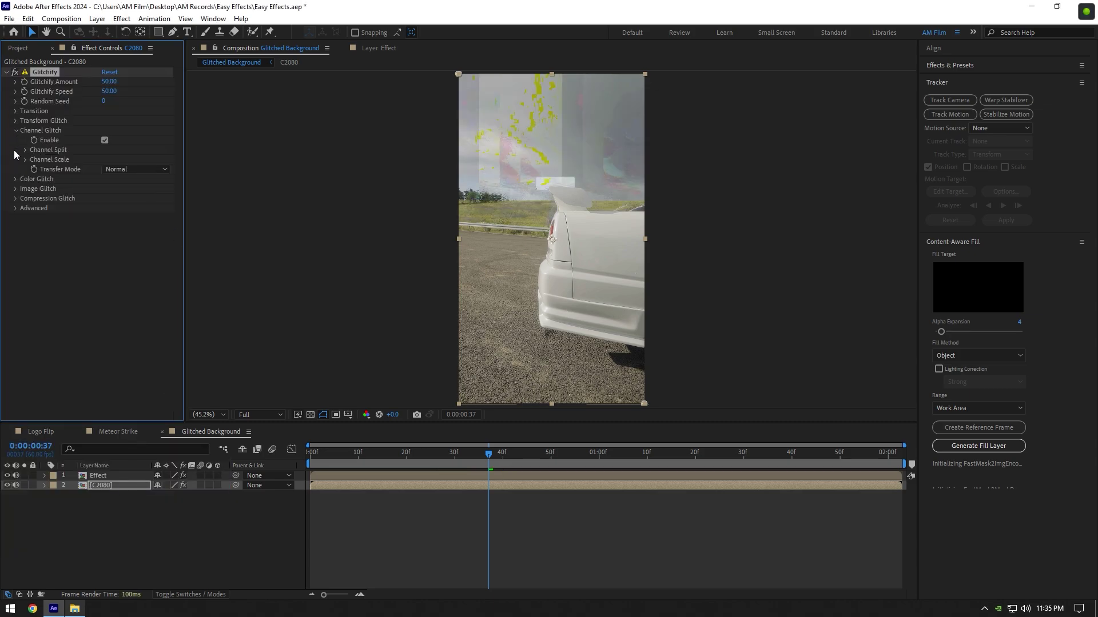
click(16, 179)
click(15, 237)
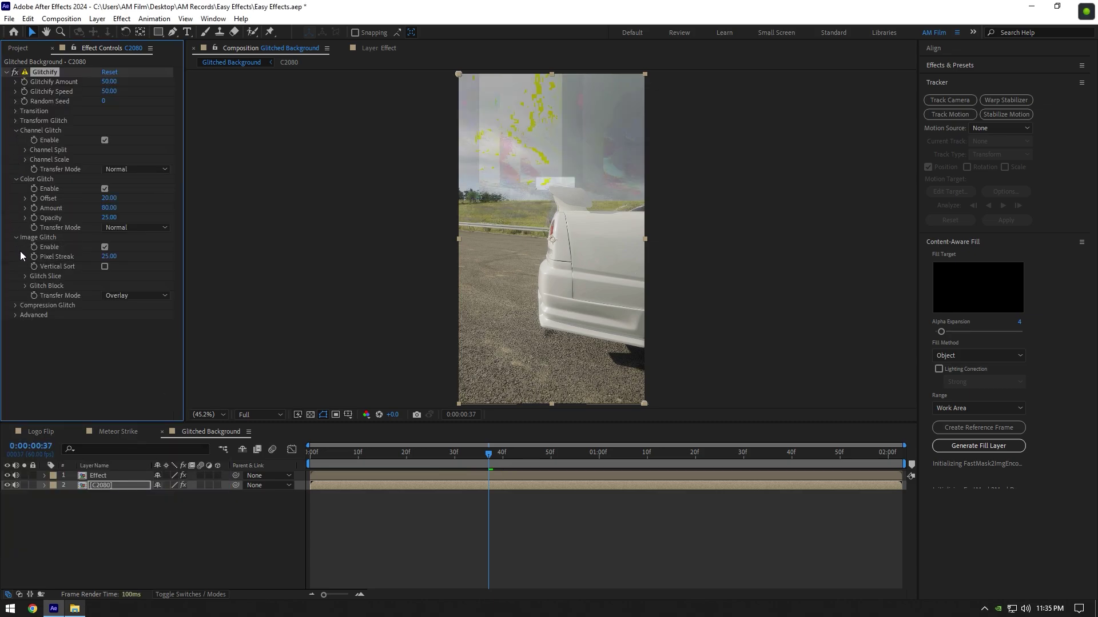
click(104, 247)
click(16, 238)
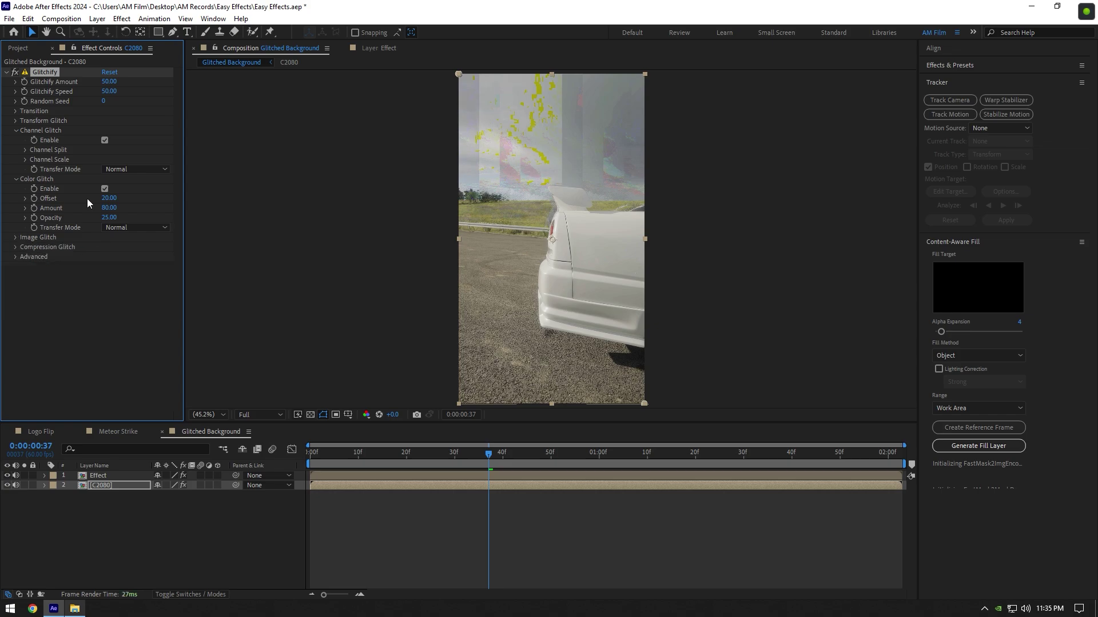
click(105, 190)
click(16, 179)
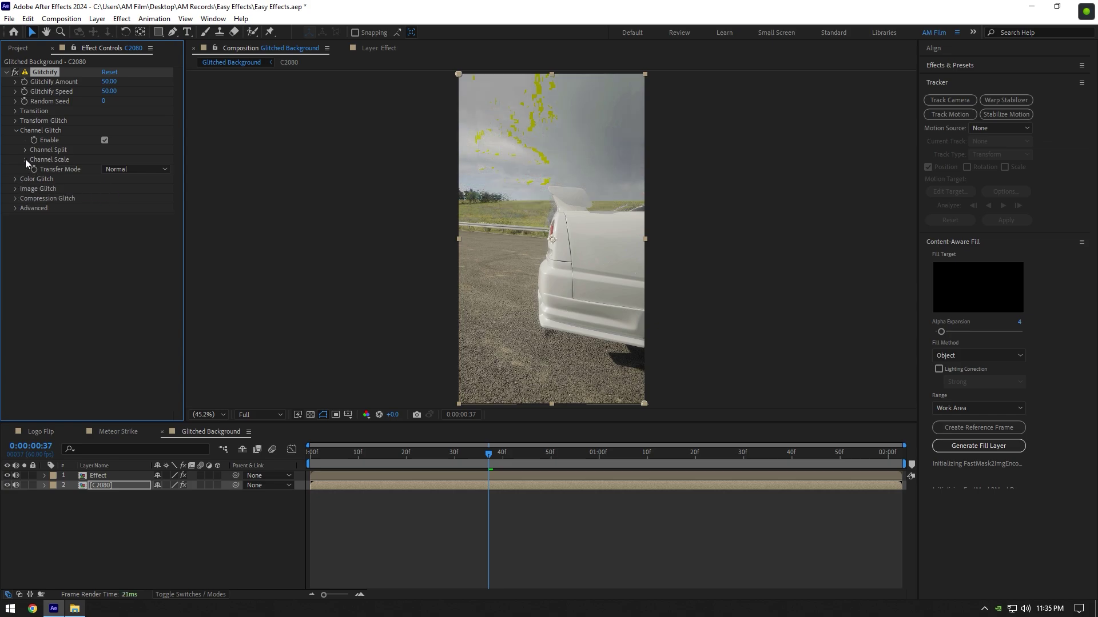
Make Glitchify's Channel Scale vertical, with Offset 0, Speed Multiplier 0 and Scale 190.
click(25, 160)
click(26, 150)
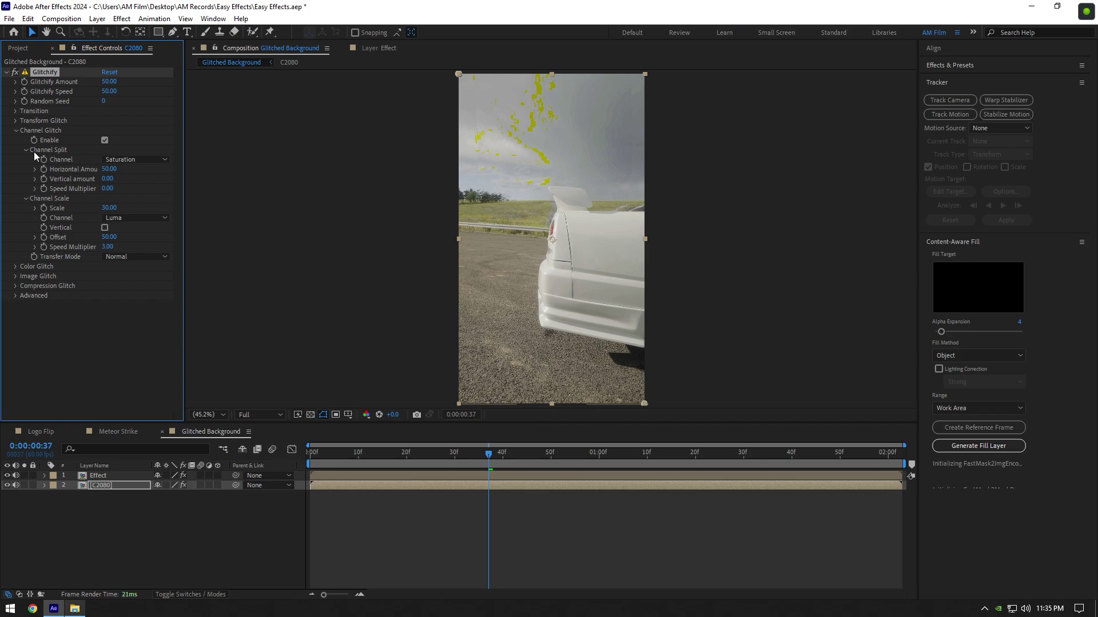
click(104, 228)
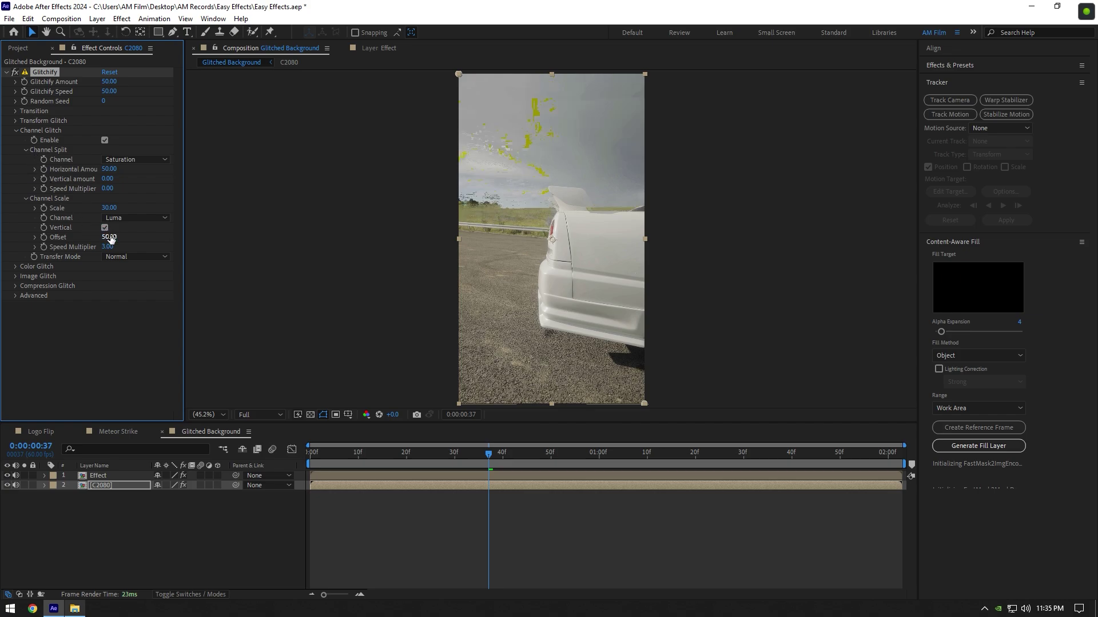
click(111, 238)
text(0)
click(108, 247)
text(0)
click(117, 309)
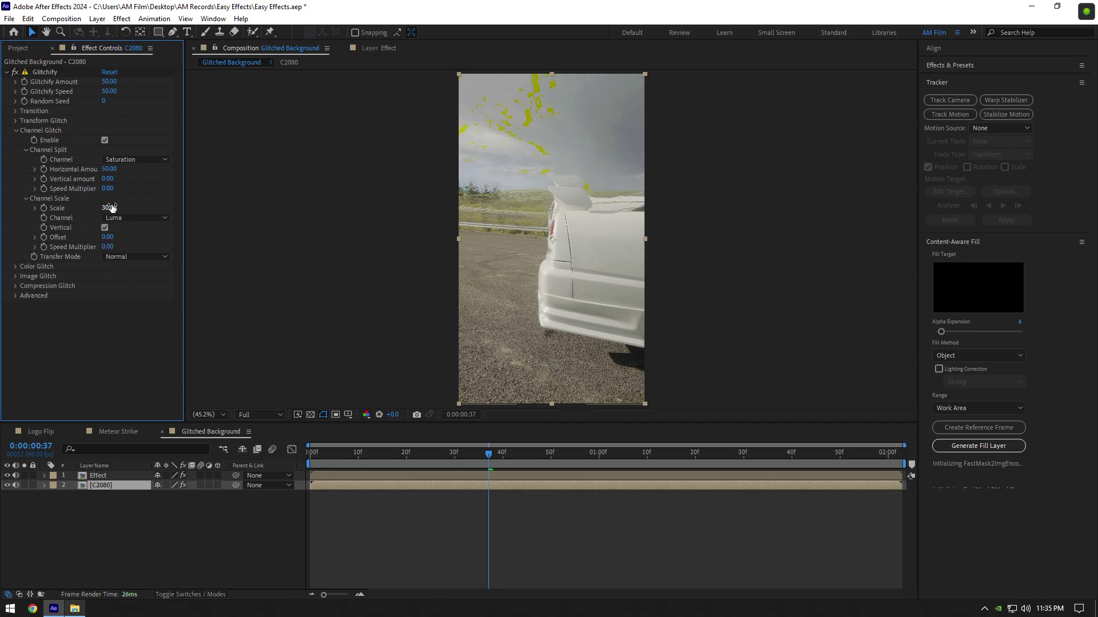
drag(111, 208, 120, 203)
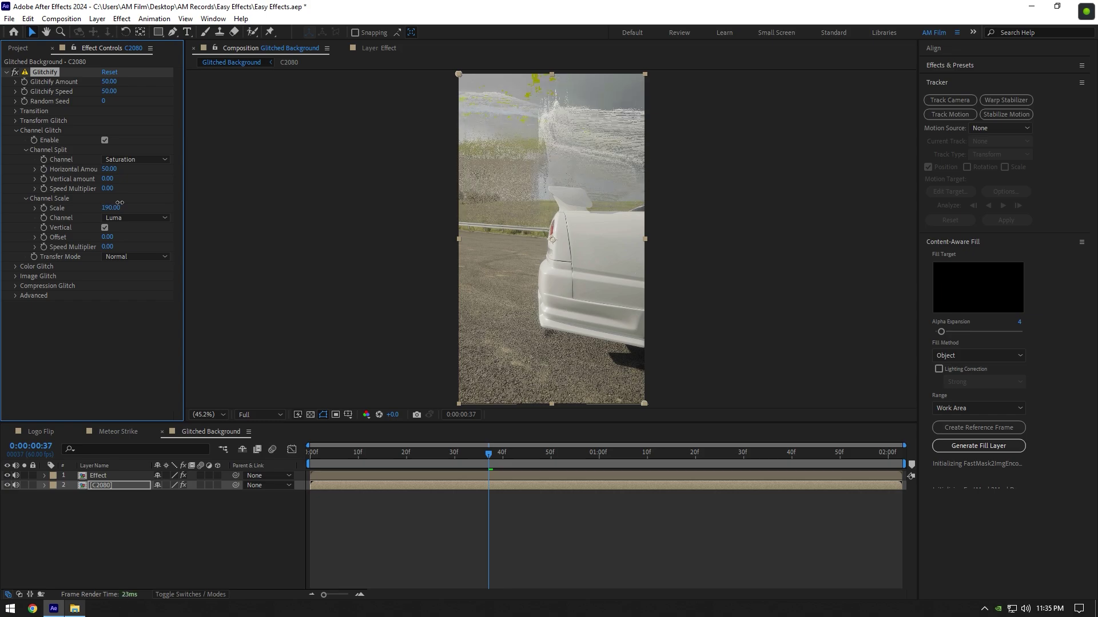
Set the horizontal amount of Glitchify's Channel Split to 0.
click(109, 169)
text(0)
key(Return)
Enable Fill Gaps in Glitchify's advanced Channel Scale options and preview the glitched background from an earlier frame.
click(16, 295)
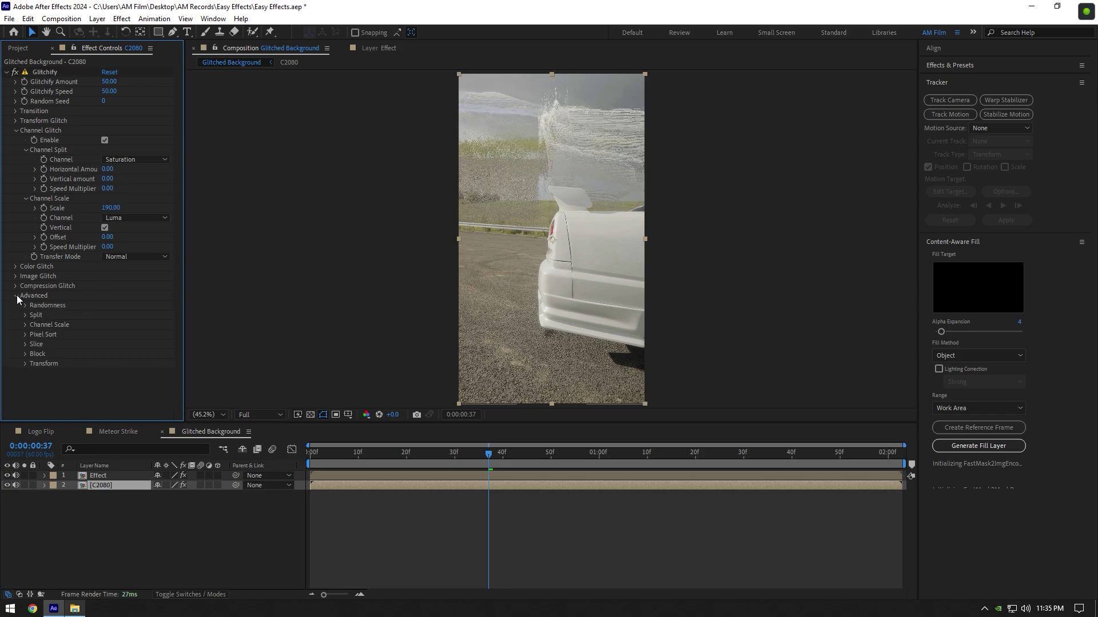
click(26, 324)
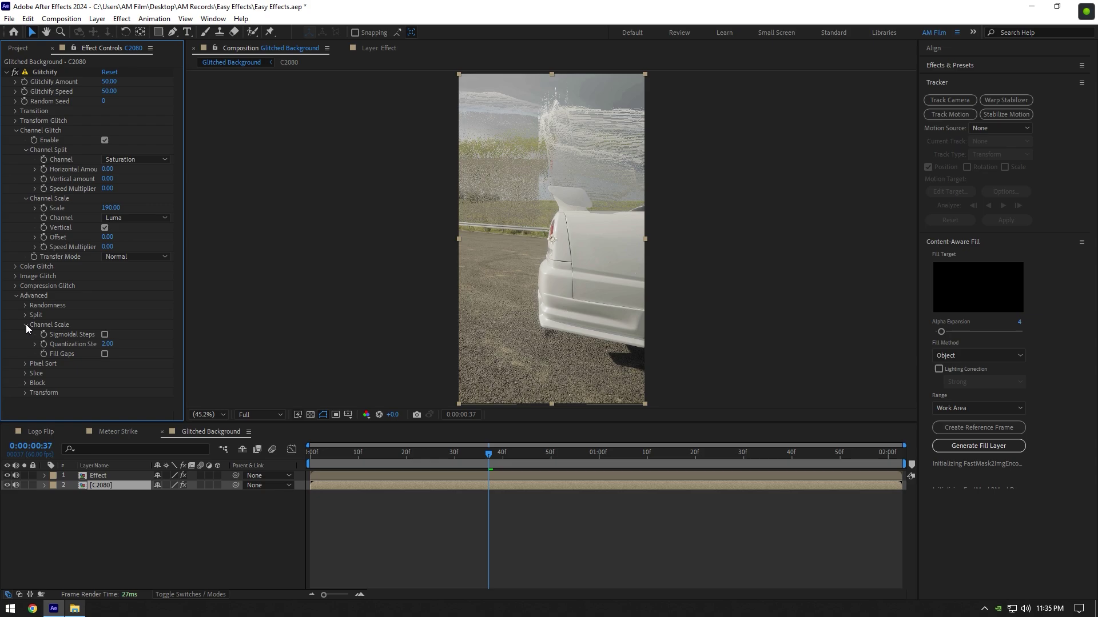
click(104, 354)
drag(489, 453, 422, 450)
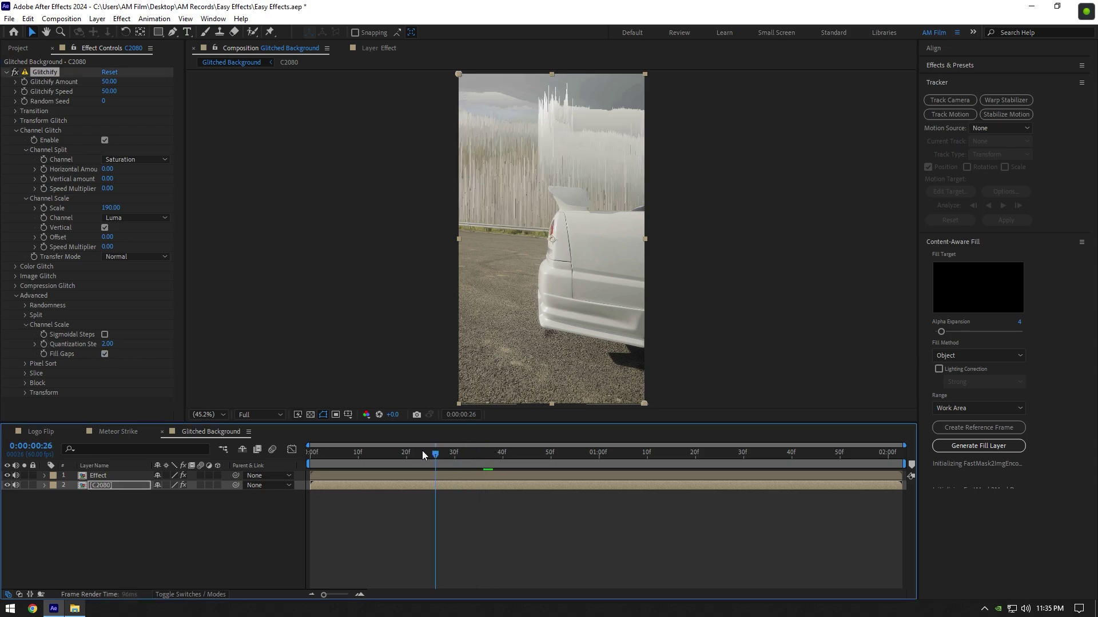
key(space)
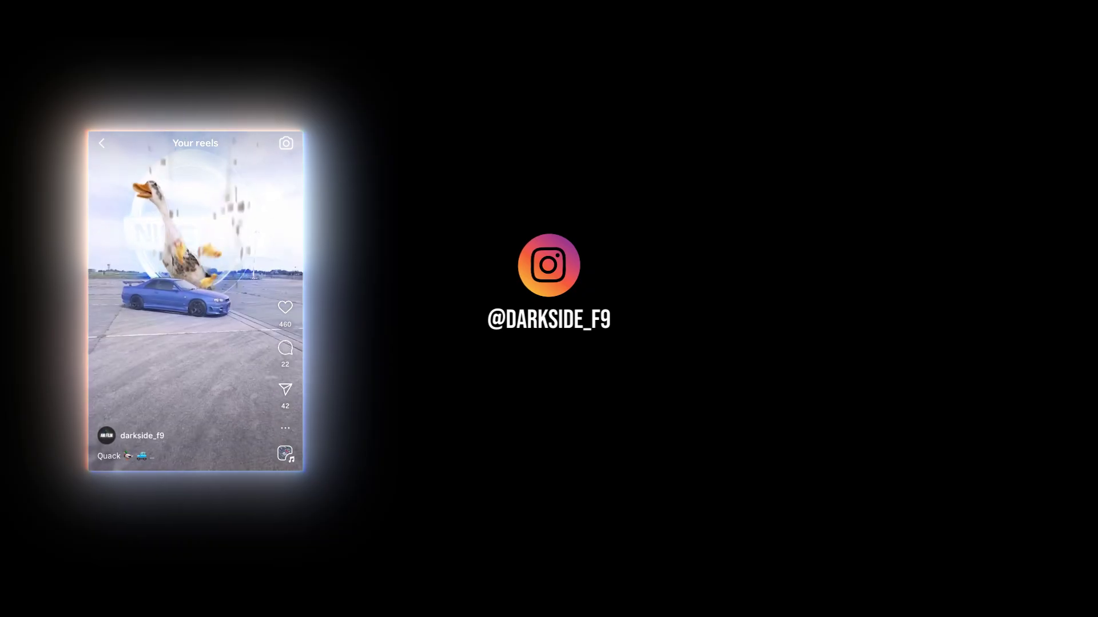